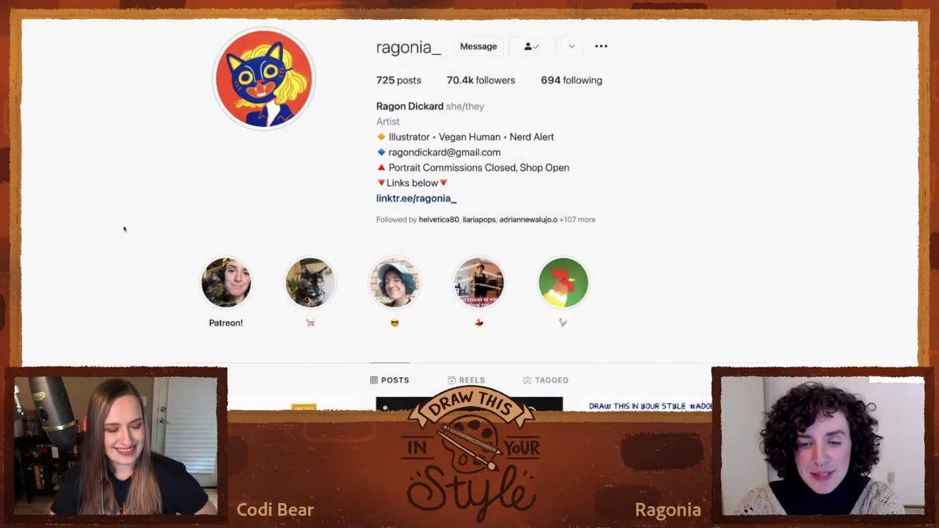
Step: View the "Draw This in Your Style #AdobeLiveDTIYS" bus stop post from the artist's profile grid, and close it
scroll(127, 212, down, 1)
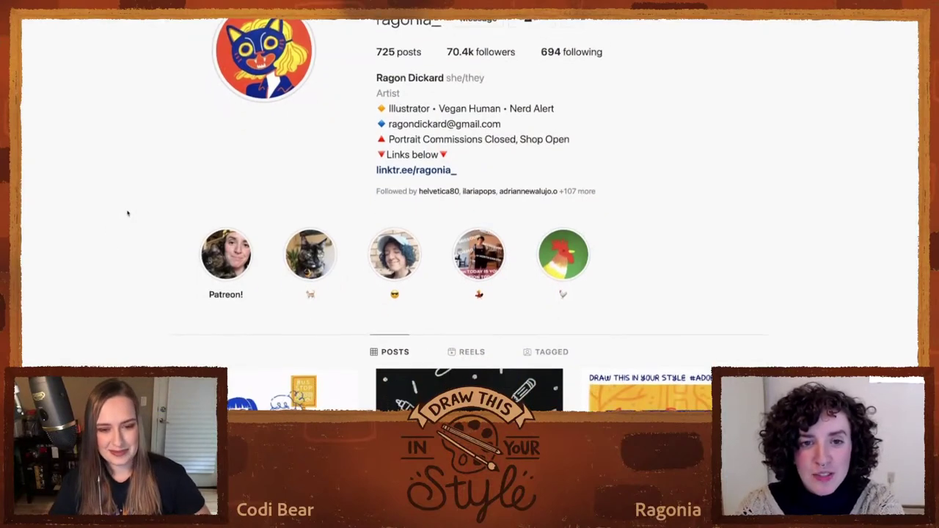
scroll(127, 212, down, 2)
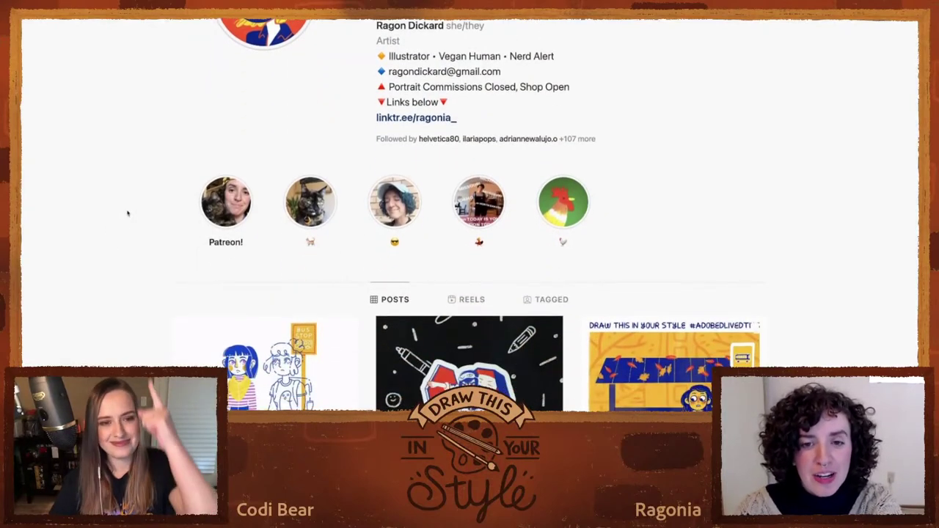
scroll(126, 211, down, 5)
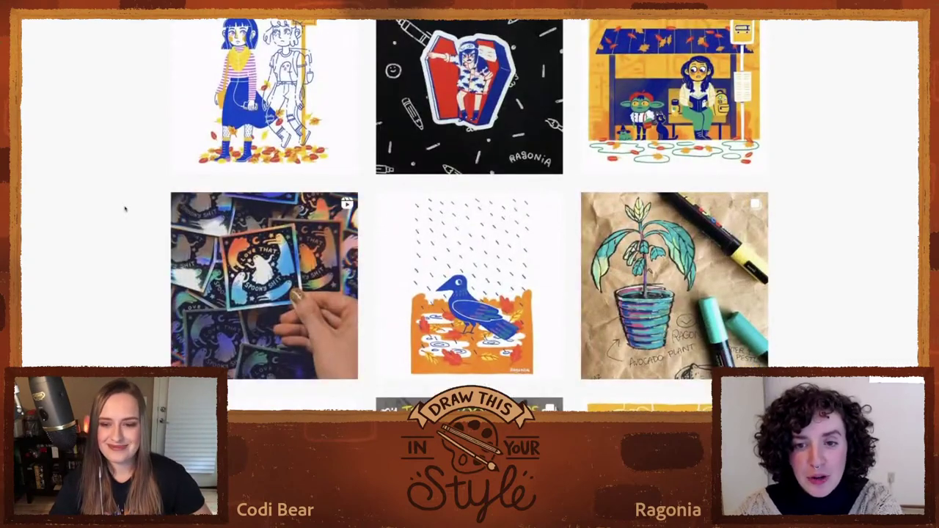
scroll(126, 210, down, 1)
scroll(126, 210, up, 2)
click(673, 119)
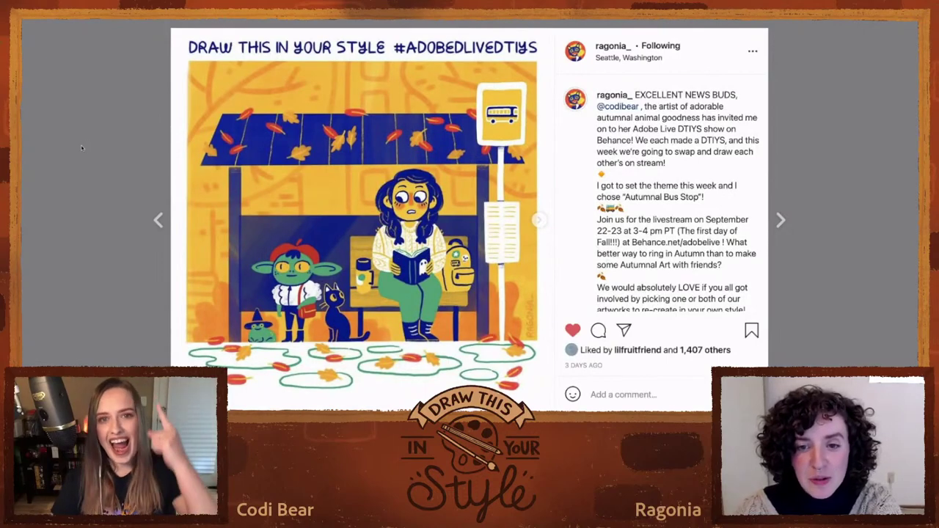
click(93, 200)
Step: View the fruit and vegetable pattern post and the "How I Manage My Money as a Freelance Artist" post, closing each
scroll(102, 198, down, 5)
scroll(102, 197, down, 5)
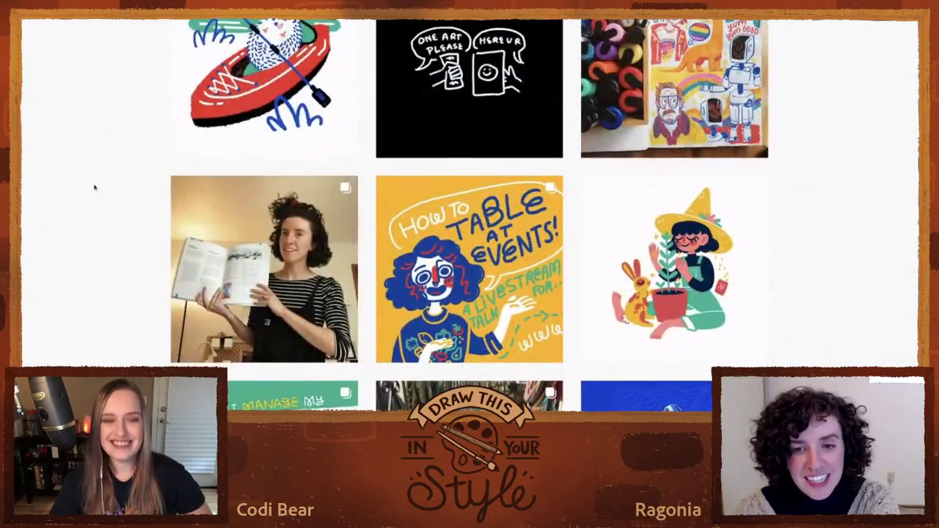
scroll(98, 194, down, 5)
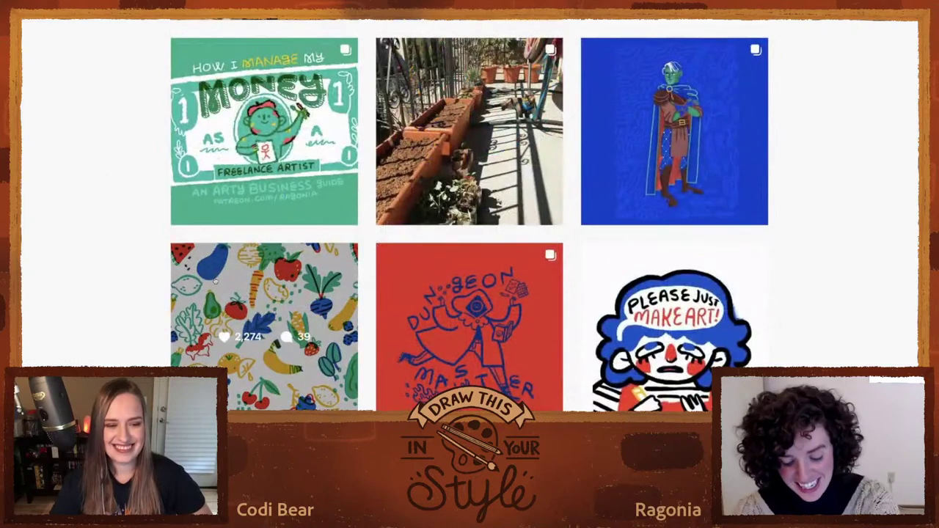
click(215, 280)
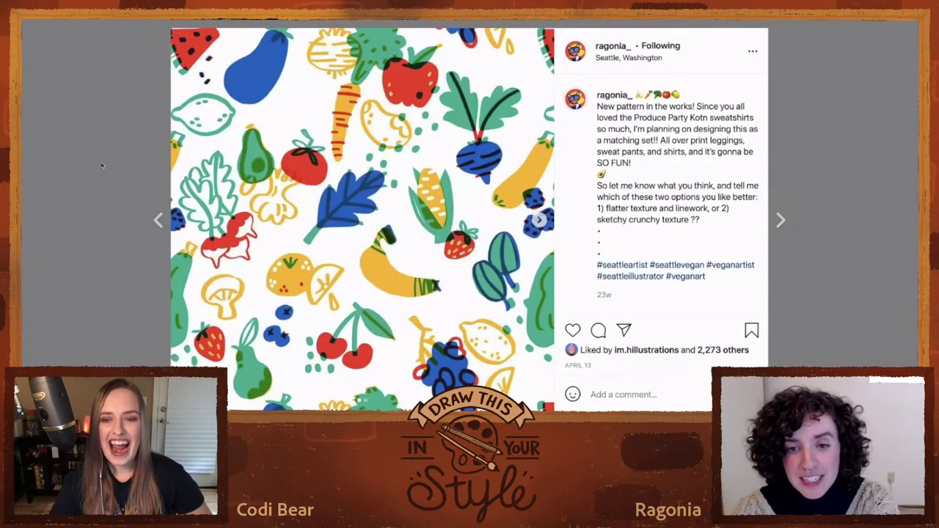
click(102, 165)
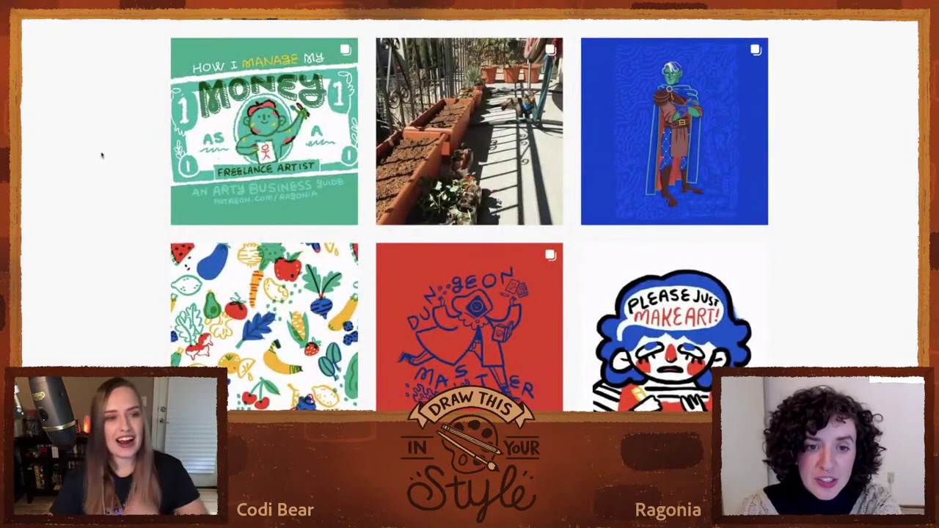
click(224, 67)
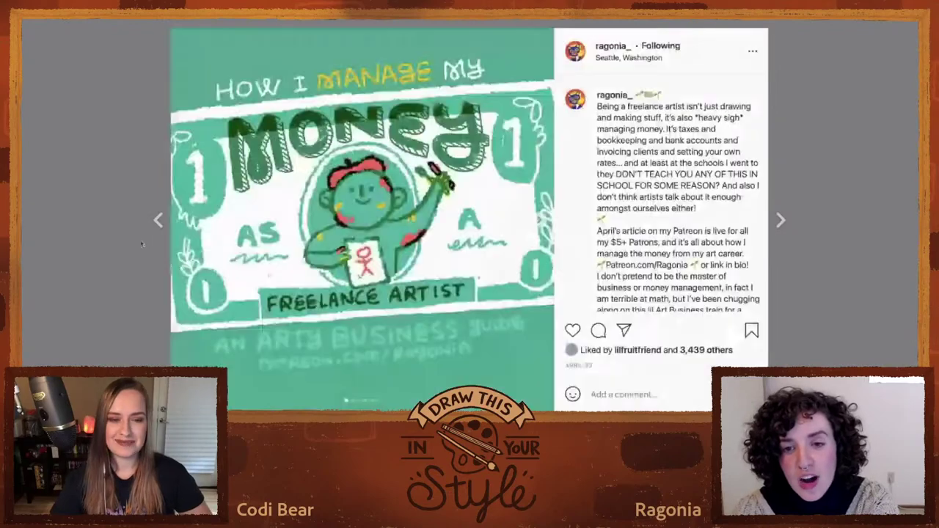
click(72, 159)
Step: View the Animal Crossing fan art post of the yellow dog watering a flower, and close it
scroll(80, 166, down, 5)
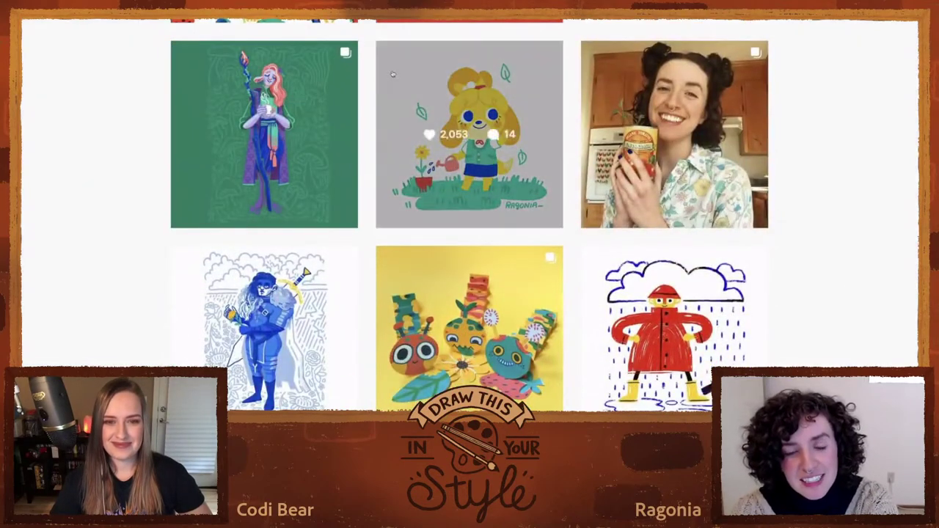
click(392, 74)
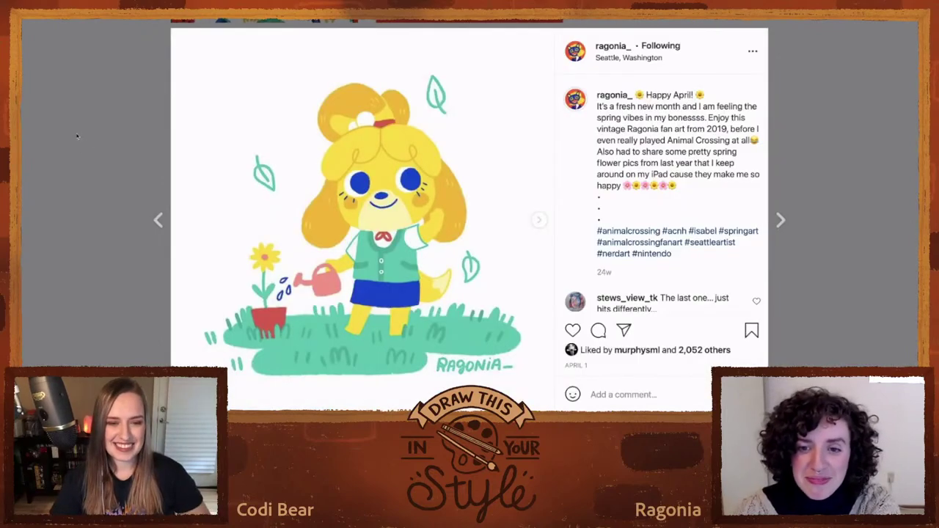
click(77, 136)
Step: Find the handmade avocado earrings post further down the grid, view it and close it
scroll(81, 158, down, 3)
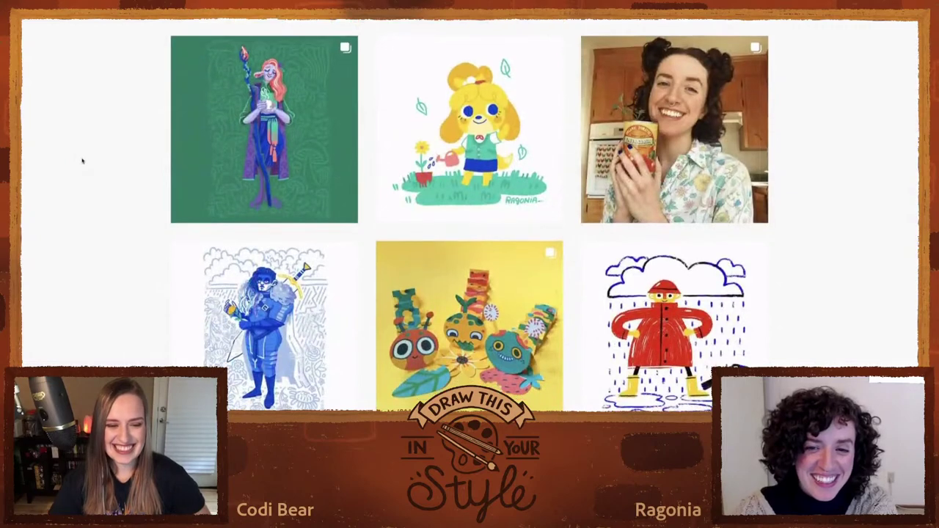
scroll(85, 156, down, 5)
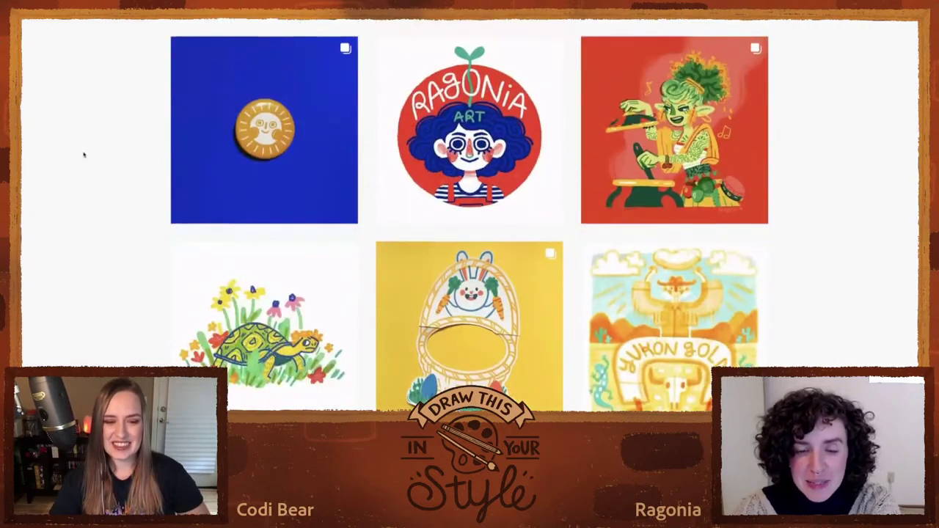
scroll(84, 155, down, 2)
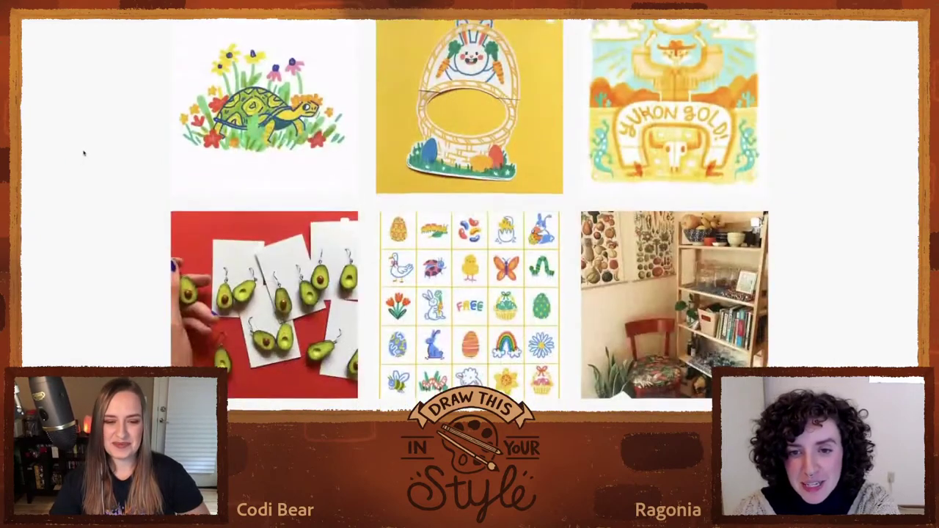
click(279, 272)
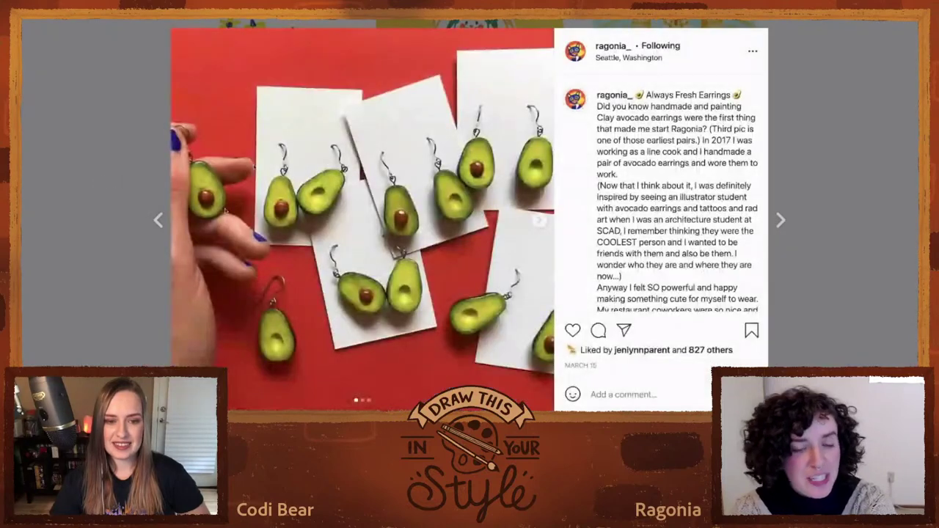
click(82, 136)
Step: Find the pink Valentine's Day food illustration with strawberries and pomegranate among the older posts, view it and close it
scroll(95, 130, down, 4)
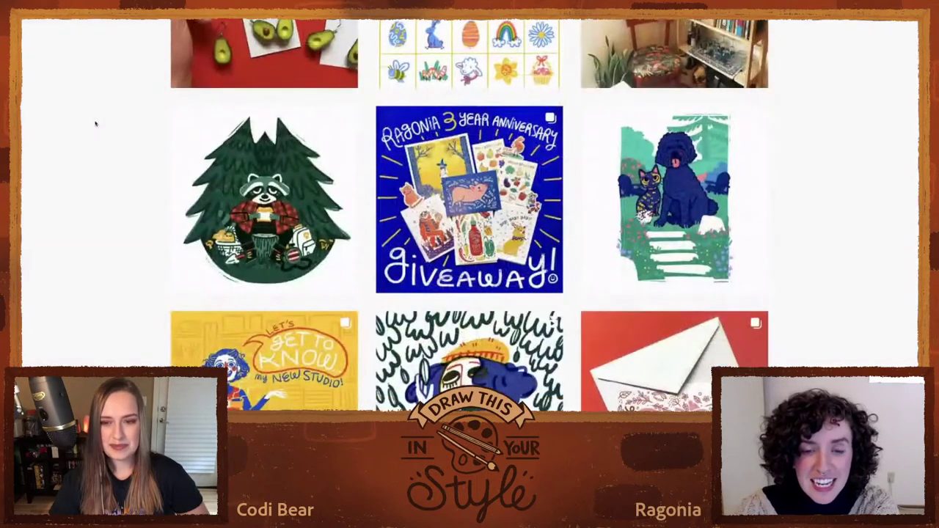
scroll(95, 124, down, 4)
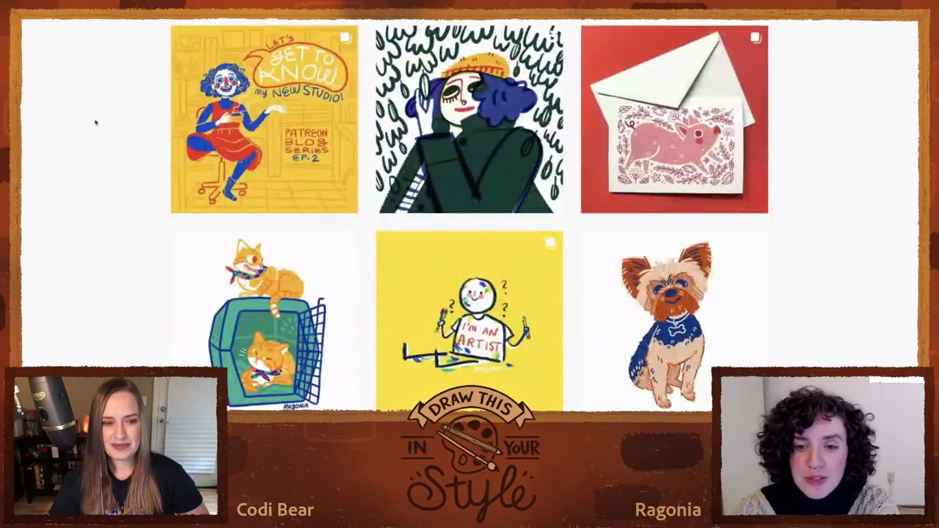
scroll(95, 123, down, 5)
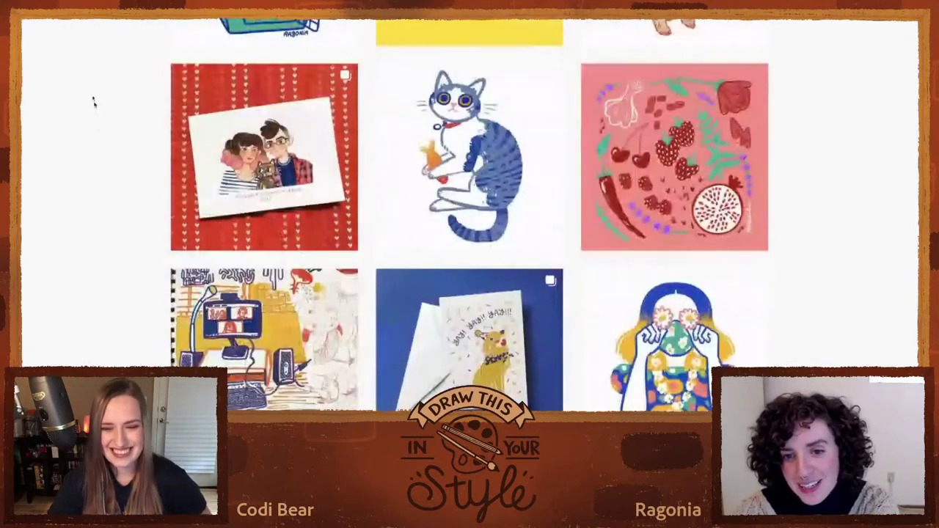
click(632, 96)
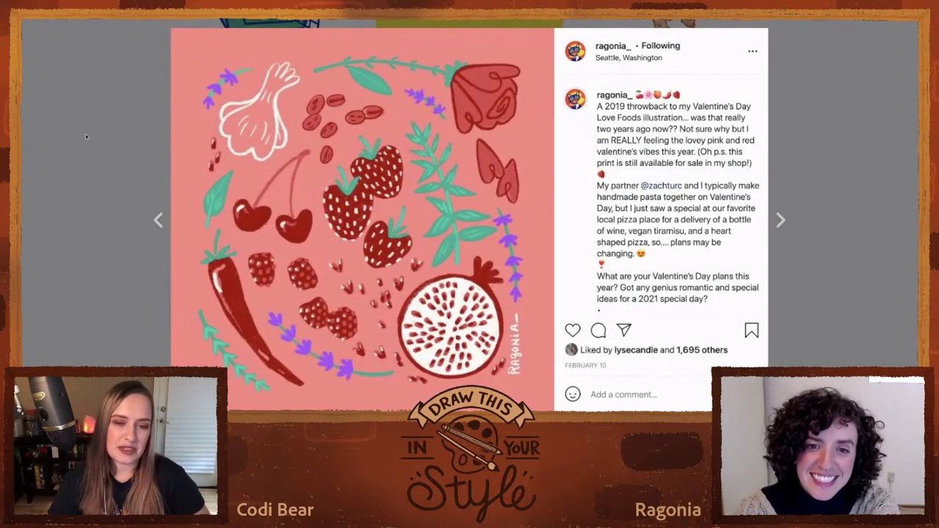
click(86, 137)
Step: Browse the older winter posts in the grid, examining the gift pattern, the pets in sweaters and the embroidered sweatshirt
scroll(86, 137, down, 2)
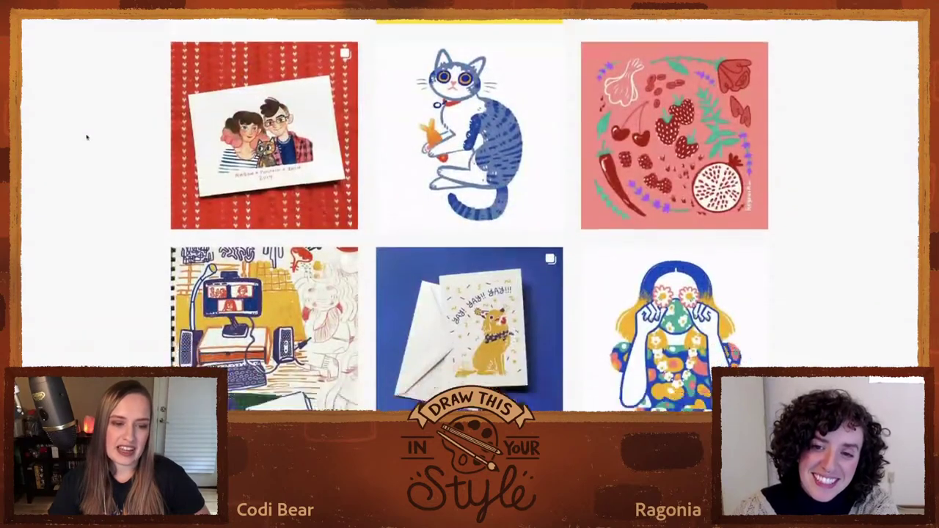
scroll(86, 136, down, 2)
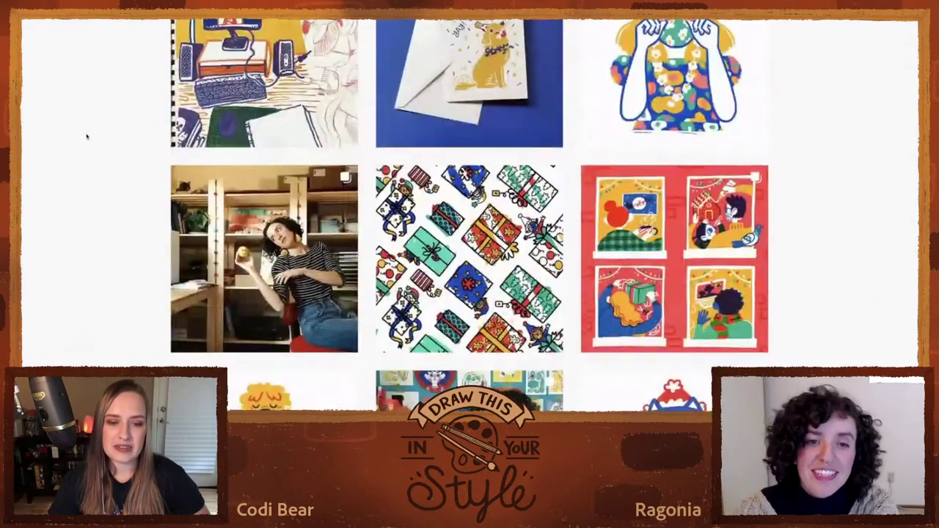
scroll(86, 133, down, 2)
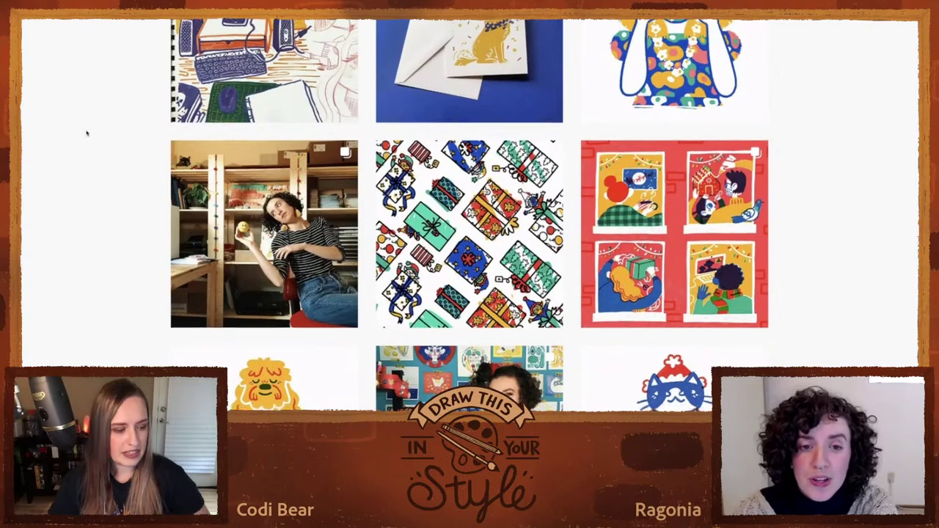
scroll(86, 133, down, 2)
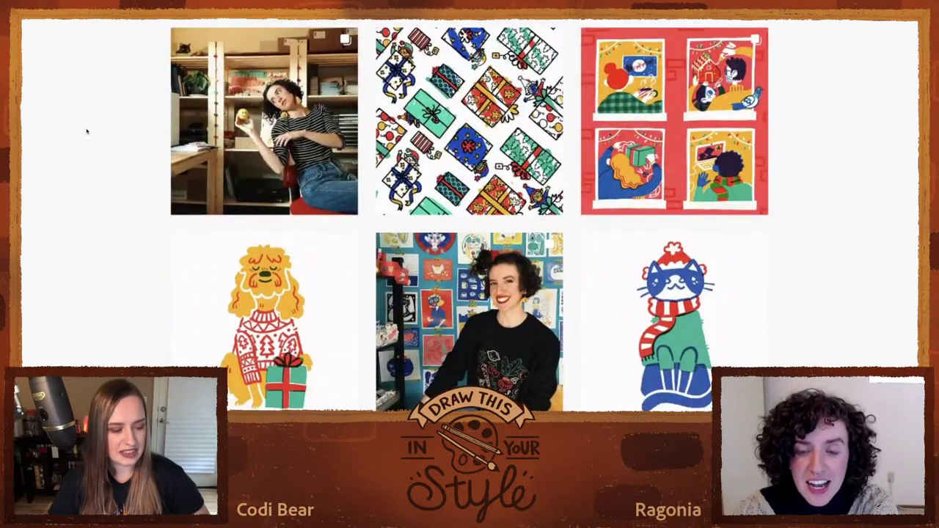
scroll(86, 131, down, 1)
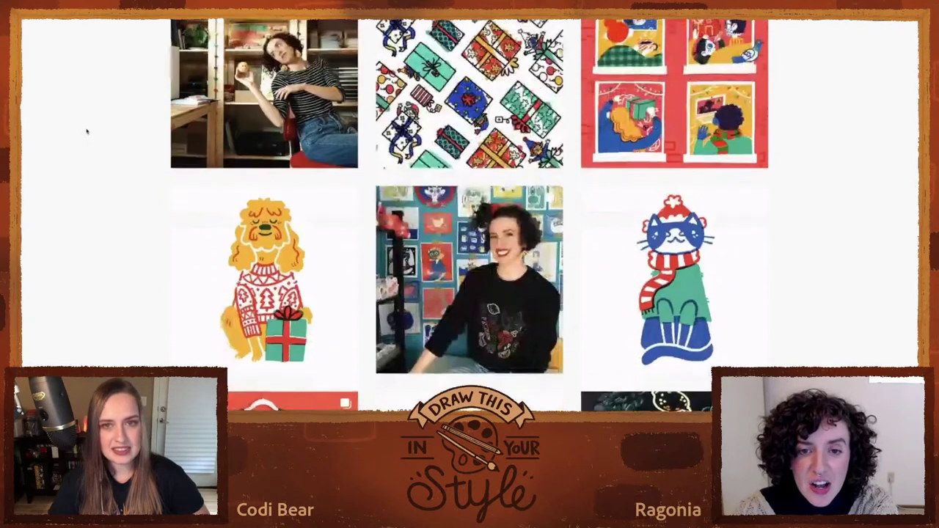
scroll(87, 130, up, 1)
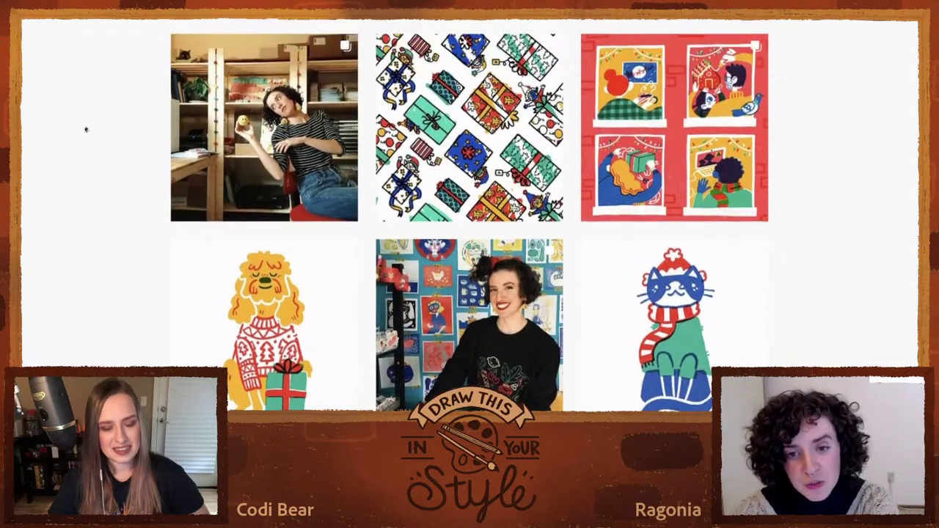
scroll(87, 129, down, 4)
scroll(84, 128, down, 3)
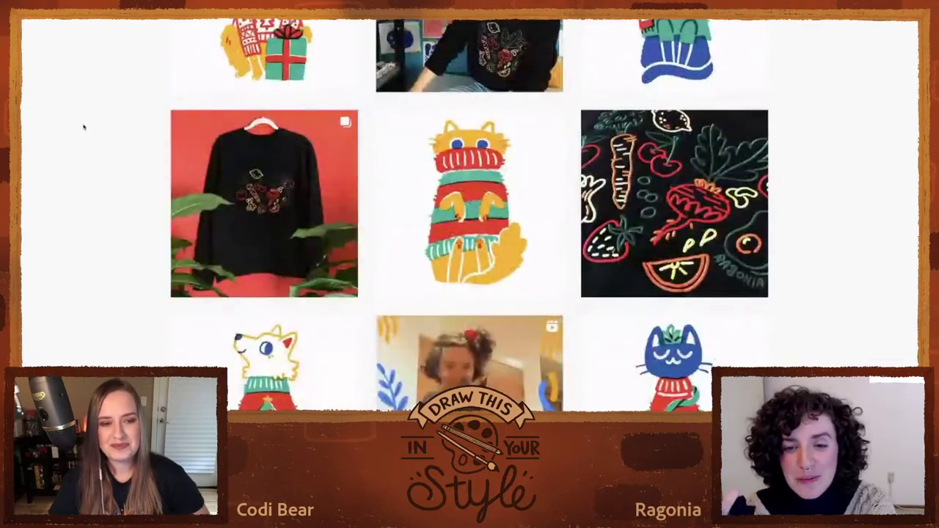
scroll(83, 125, down, 3)
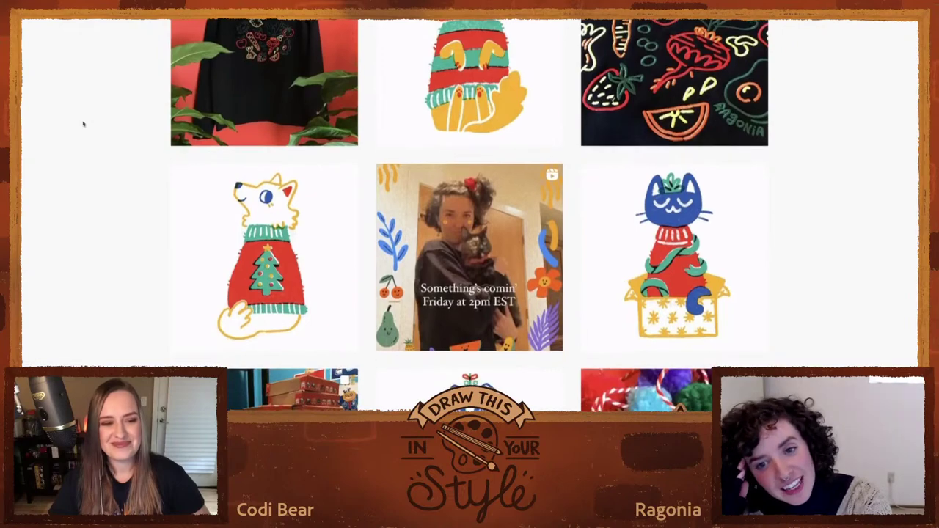
scroll(83, 124, down, 4)
scroll(84, 125, down, 7)
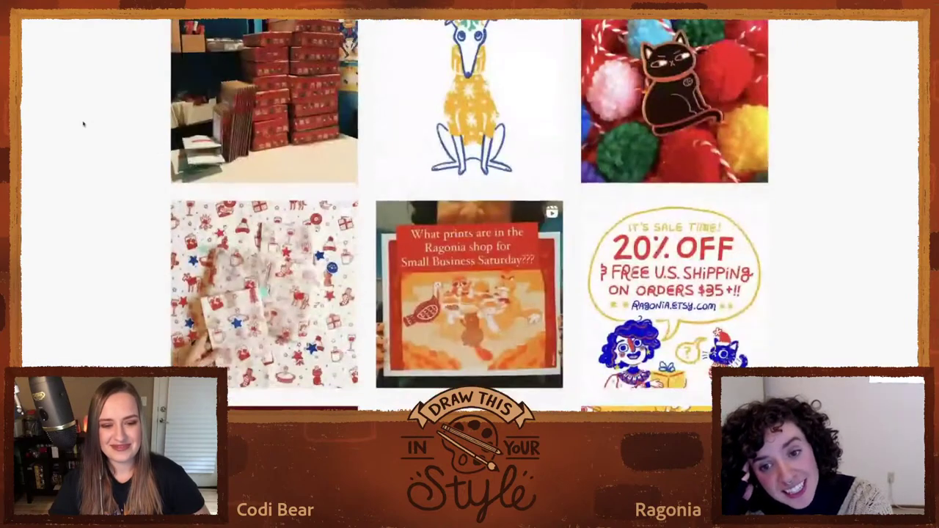
Step: View the autumn forest feast illustration with the turkey, raccoon, fox and beaver, and close the post
scroll(84, 124, down, 2)
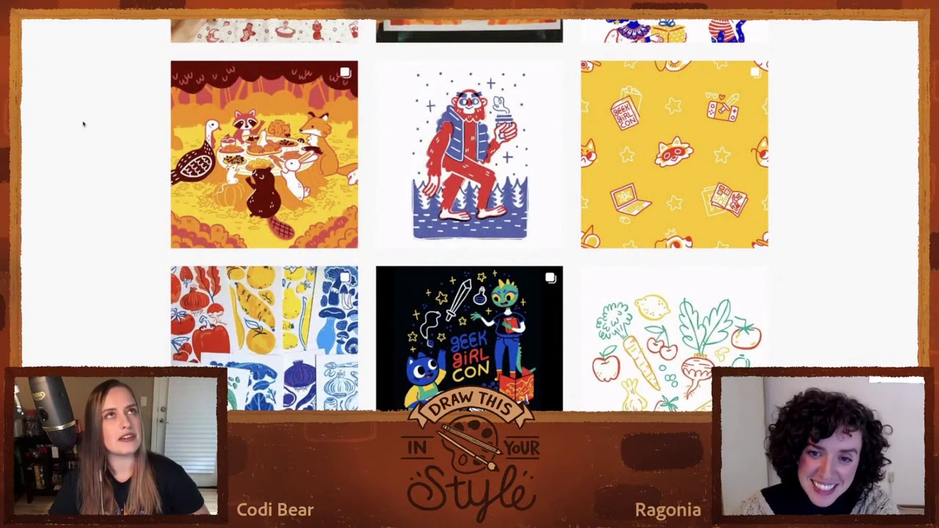
scroll(83, 123, down, 1)
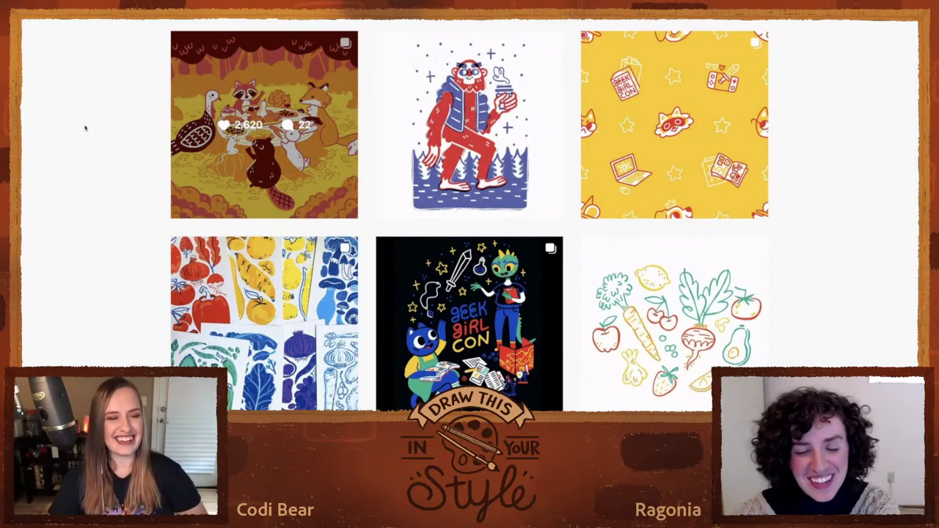
click(188, 68)
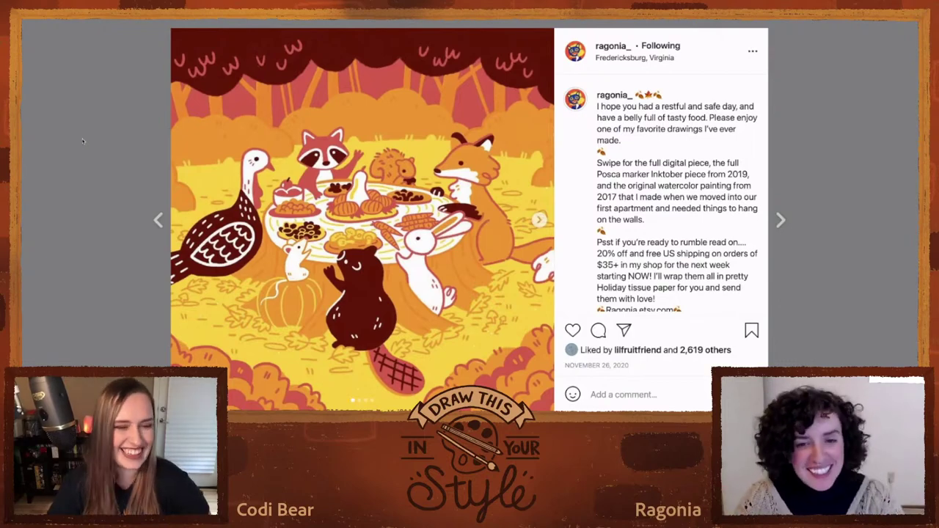
click(81, 143)
Step: Browse the older posts from the Geek Girl Con artwork to the portrait commission announcement and Halloween drawings
scroll(79, 143, down, 3)
scroll(79, 140, down, 1)
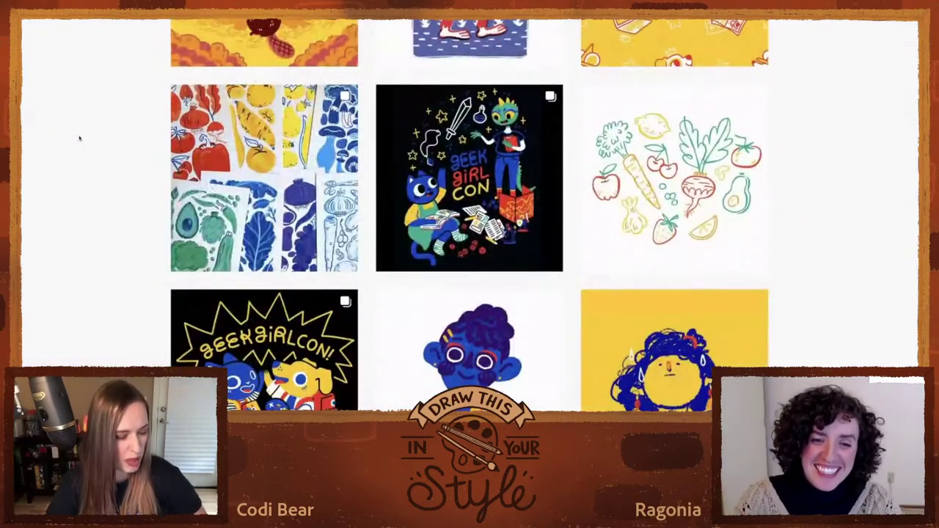
scroll(80, 136, down, 3)
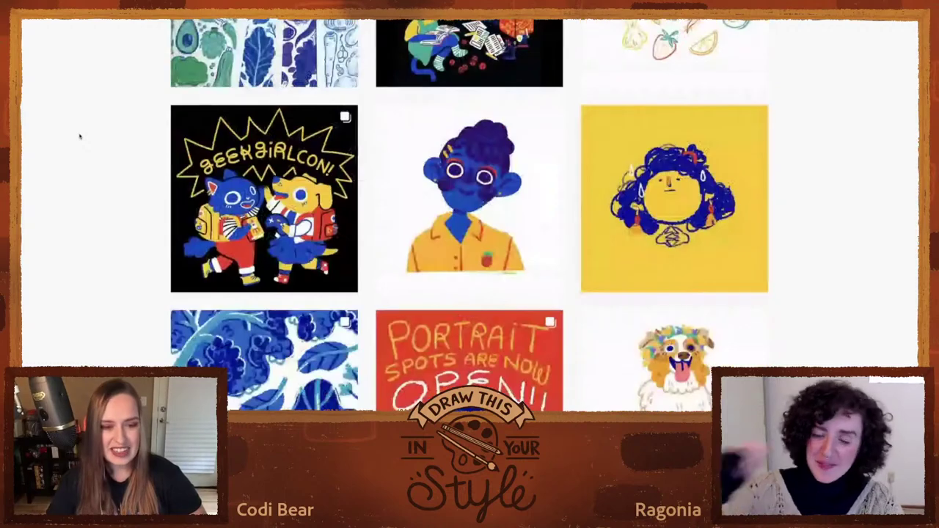
scroll(79, 136, down, 5)
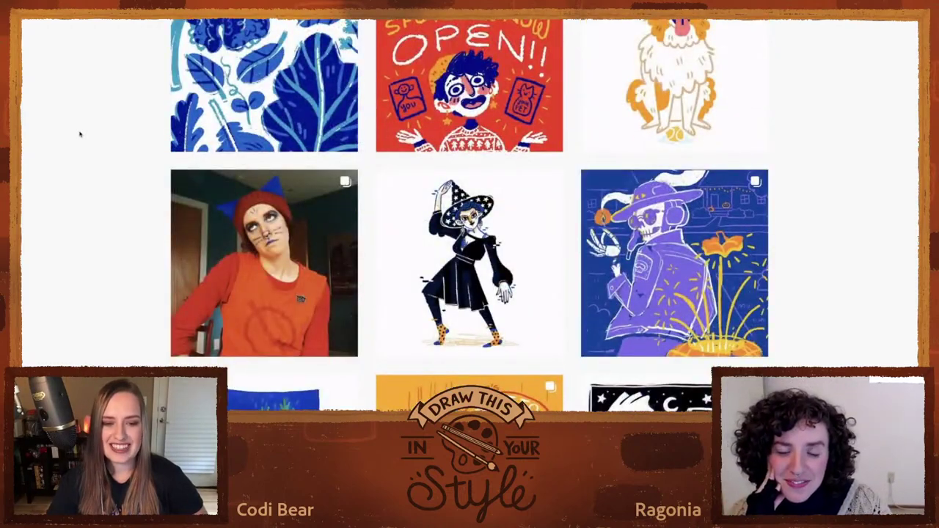
scroll(80, 136, up, 3)
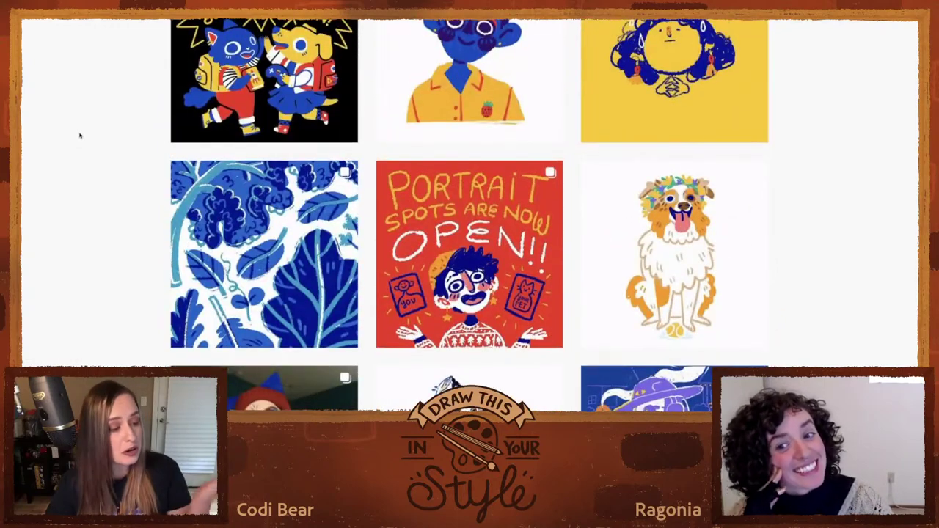
Step: Browse the older autumn and Halloween posts in the grid down to the list of happy drawing prompts
scroll(76, 163, down, 2)
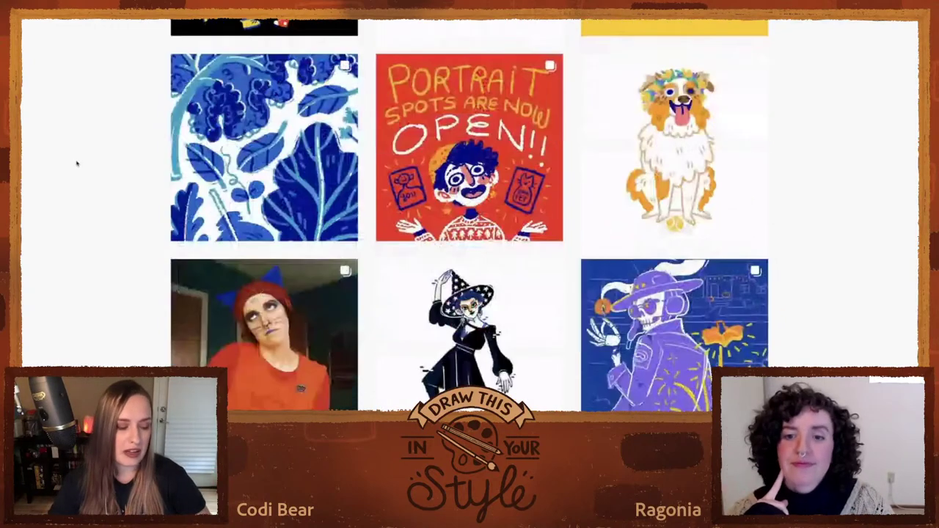
scroll(76, 163, down, 6)
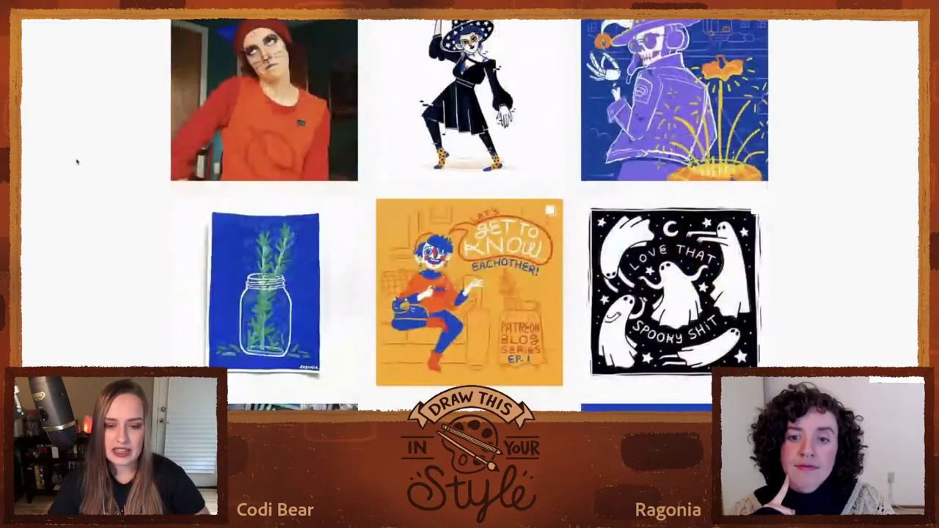
scroll(77, 160, down, 5)
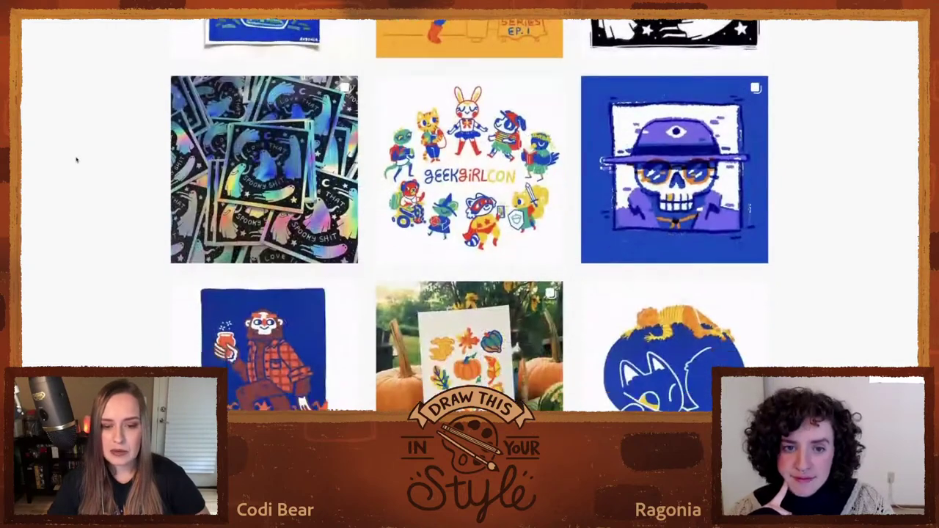
scroll(76, 159, down, 4)
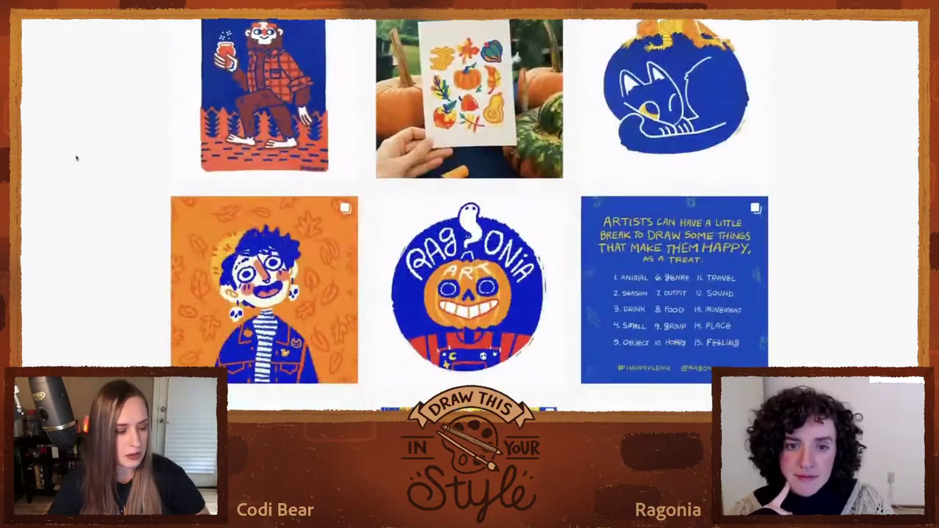
scroll(76, 159, down, 2)
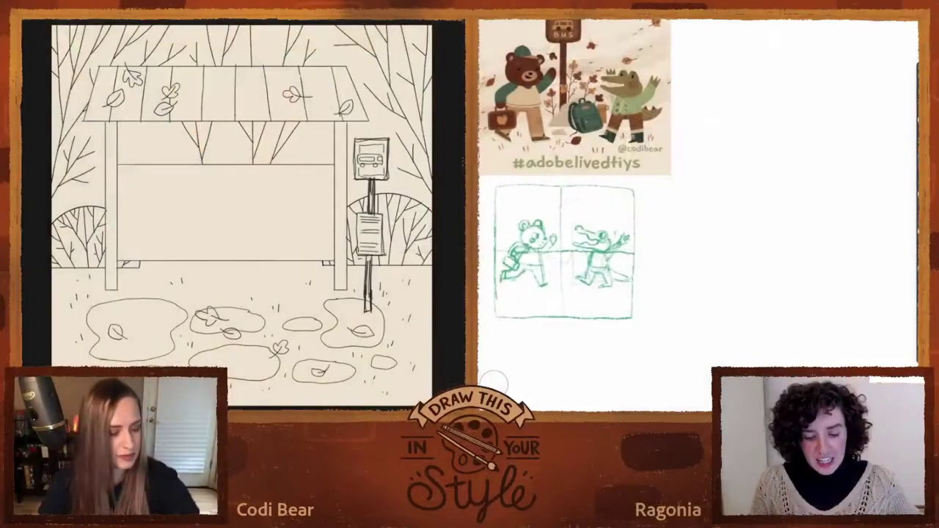
Step: Bring up the original bear and crocodile school bus illustration in place of the bus shelter sketch and examine it alongside the green thumbnail
scroll(737, 226, down, 1)
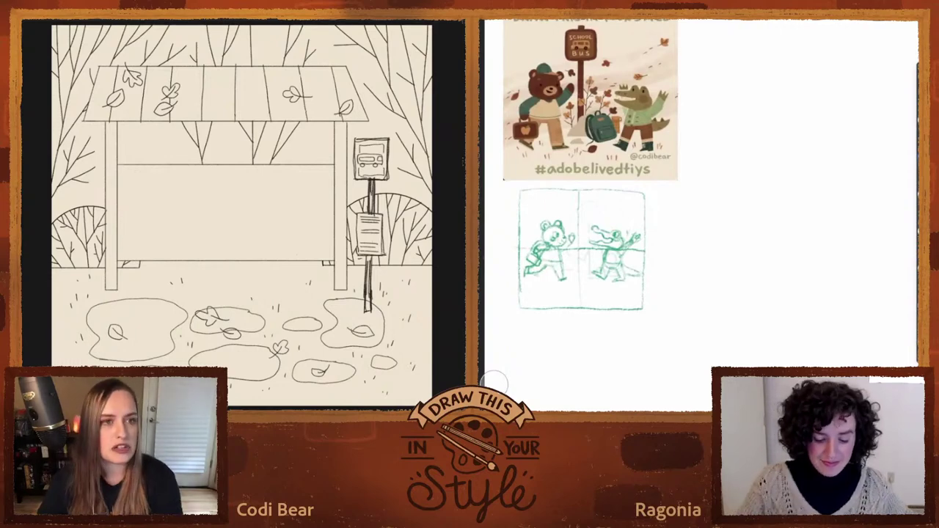
scroll(493, 384, up, 3)
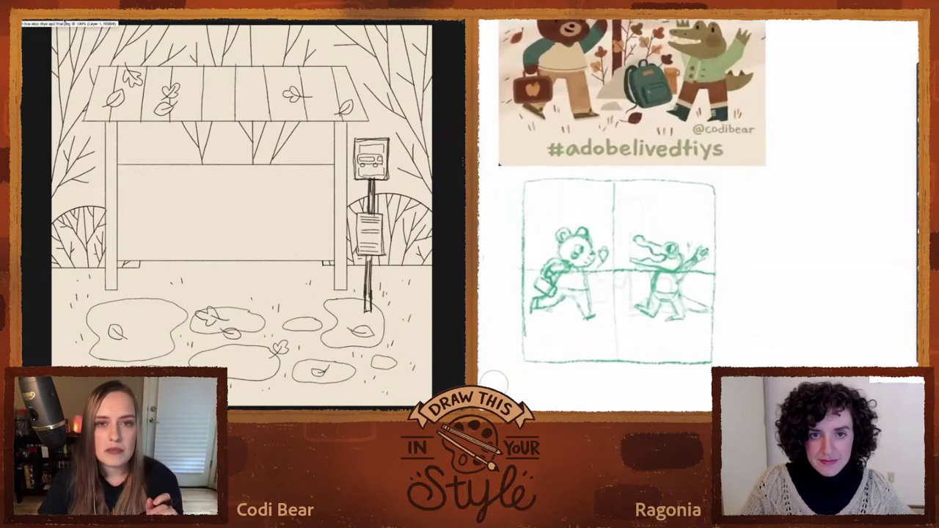
scroll(494, 384, up, 3)
click(65, 22)
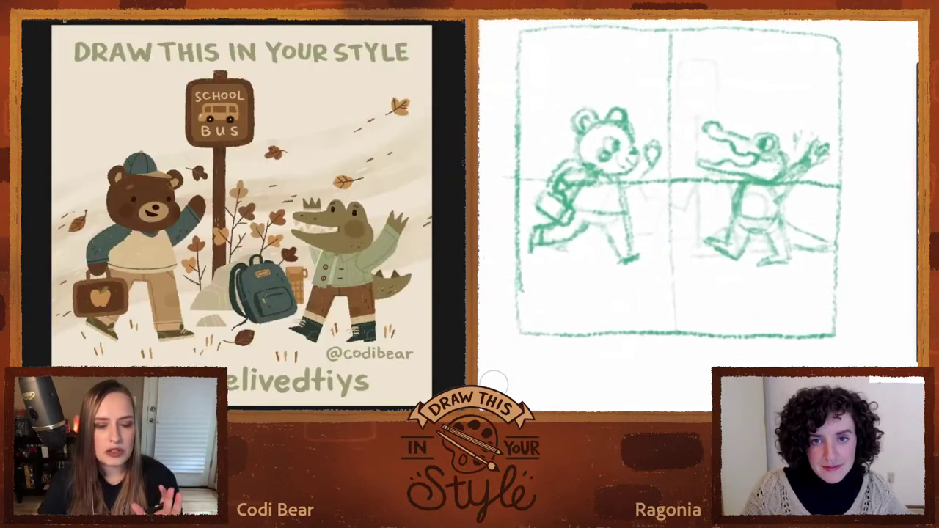
scroll(494, 381, down, 5)
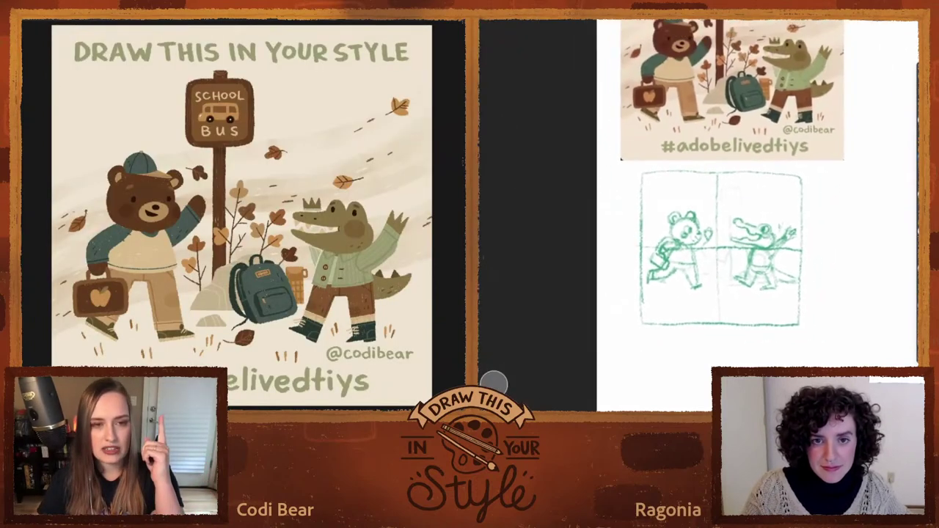
scroll(494, 383, down, 3)
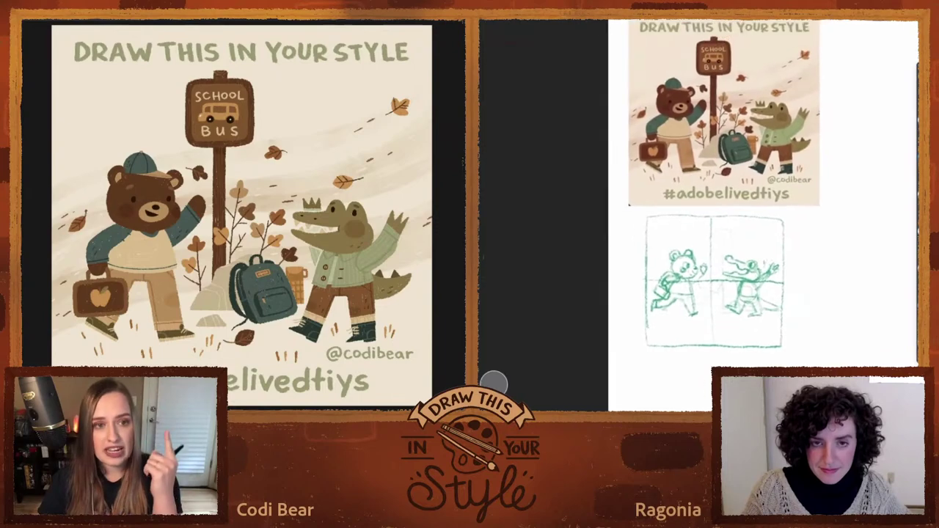
scroll(715, 213, up, 2)
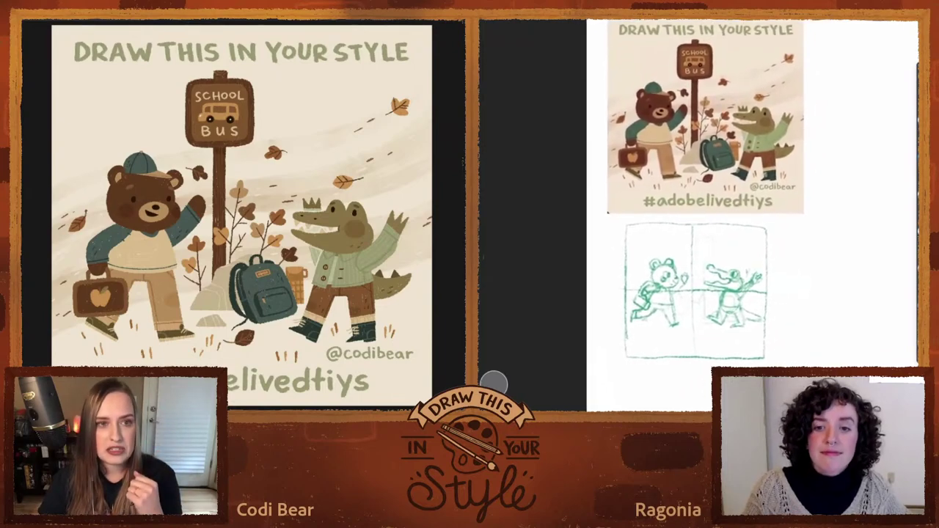
scroll(706, 350, up, 3)
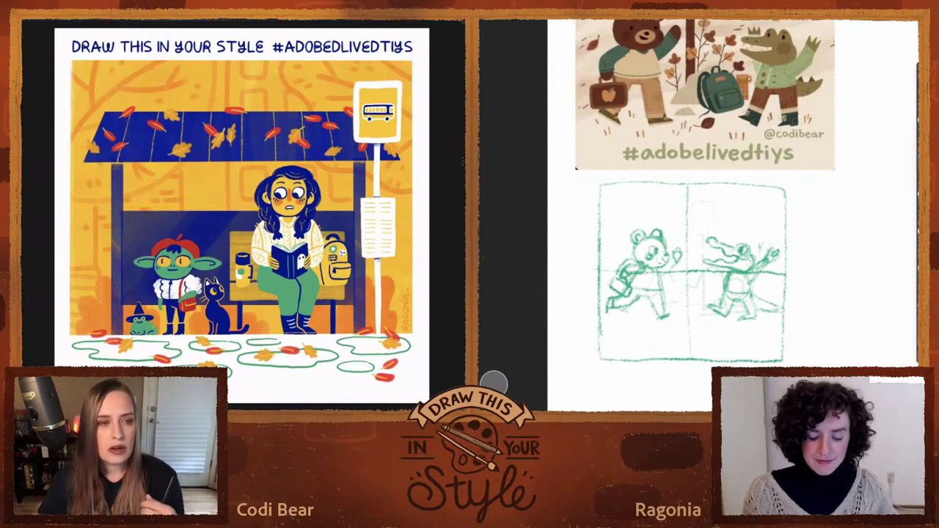
scroll(697, 214, down, 3)
scroll(697, 214, up, 6)
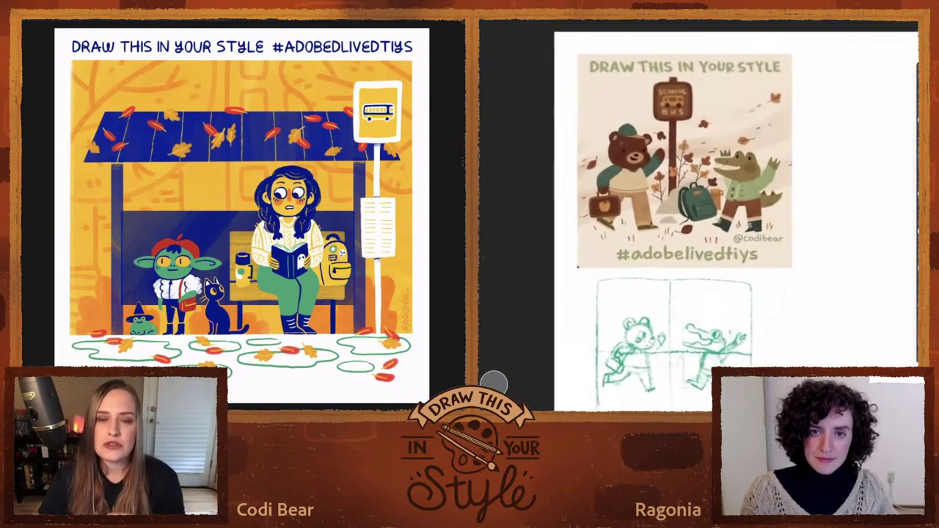
Step: Compare the pasted reference with the green panda and crocodile thumbnail, and switch from the bus shelter sketch to the original illustration
scroll(697, 214, down, 2)
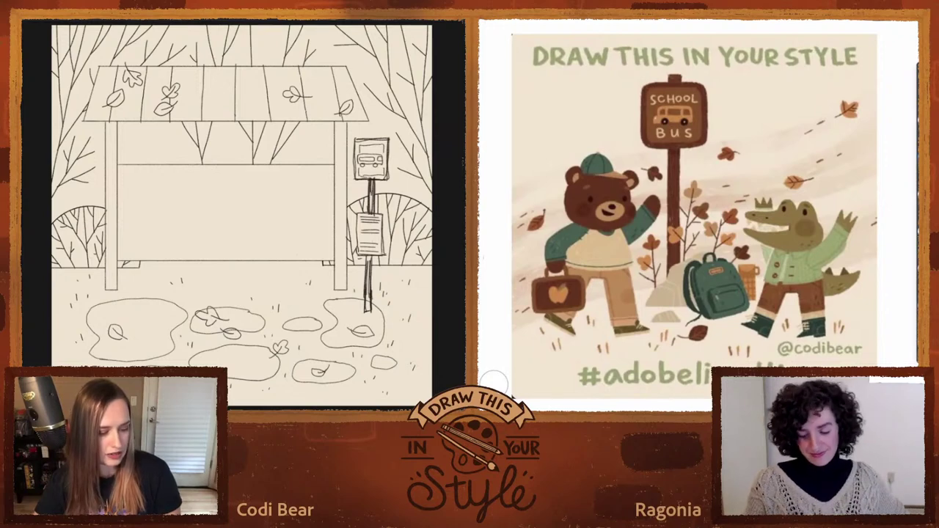
scroll(740, 179, down, 3)
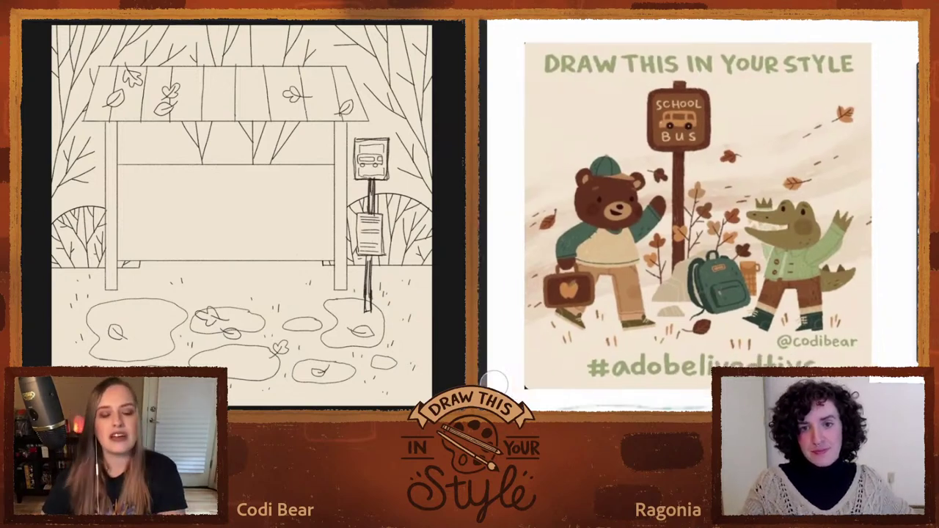
scroll(697, 220, down, 2)
scroll(697, 220, up, 2)
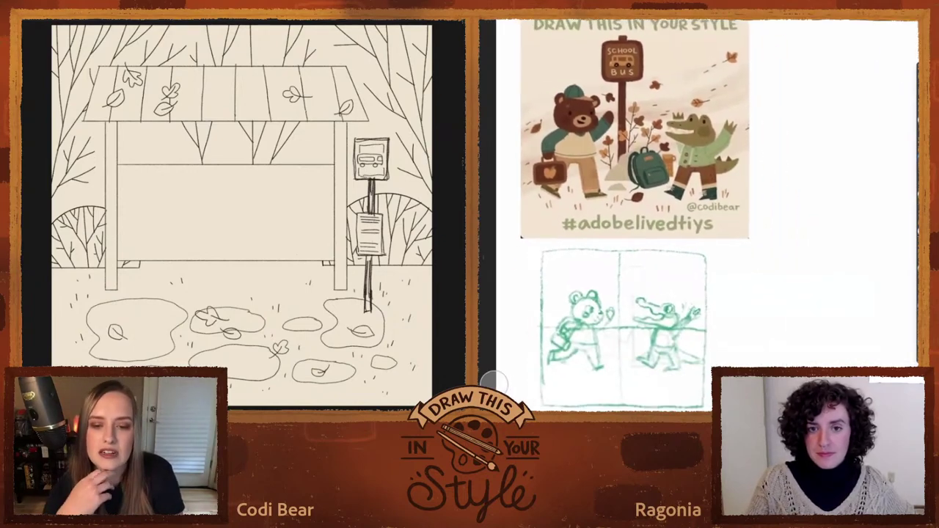
scroll(697, 220, down, 2)
key(ctrl+plus)
key(alt+Tab)
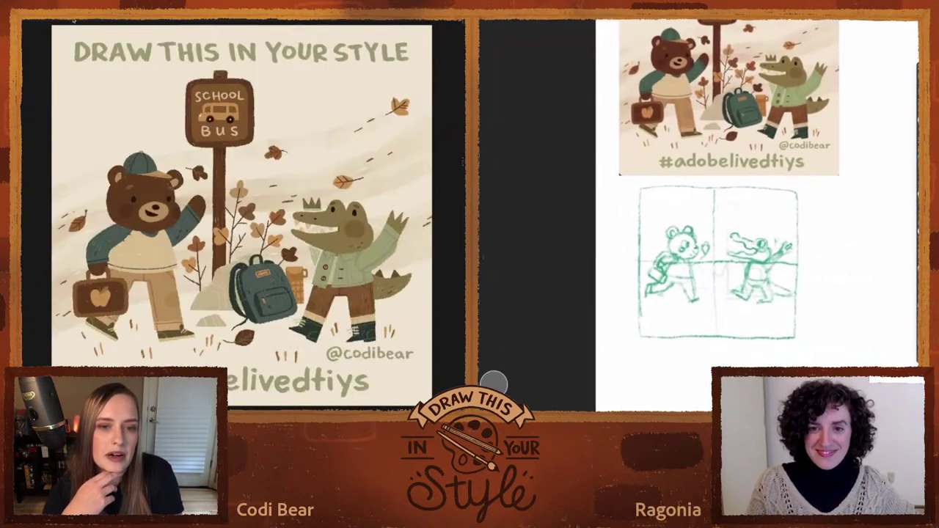
Step: View the finished bus shelter illustration with the reading girl and goblin, and return to the line sketch
key(alt+Tab)
scroll(716, 262, up, 4)
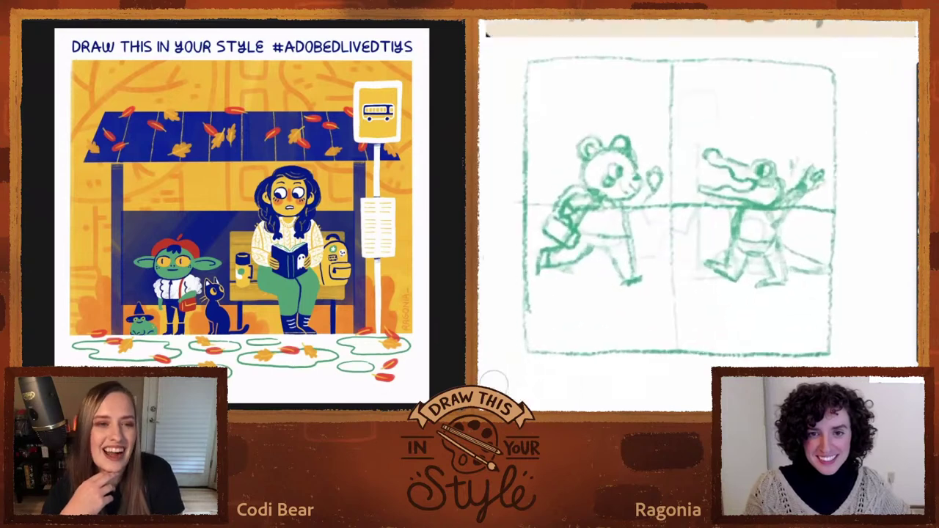
key(ctrl+minus)
key(ctrl+minus)
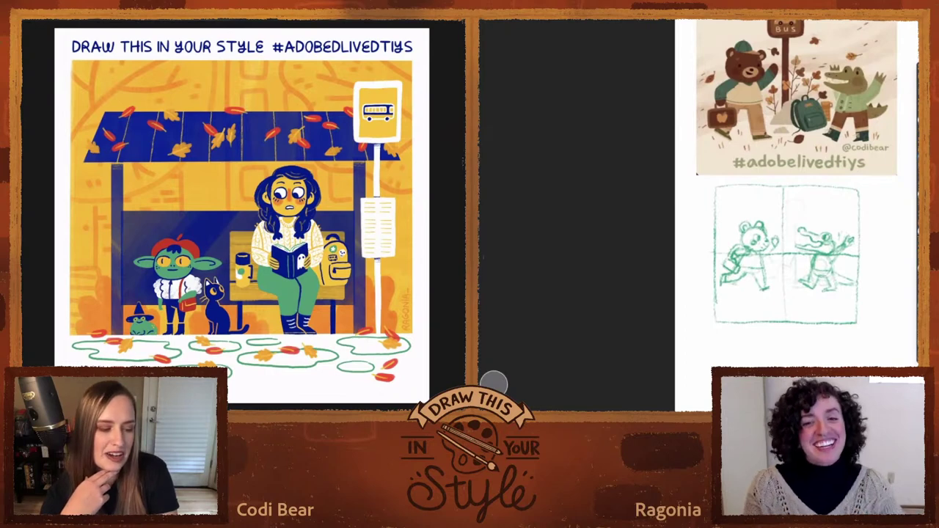
key(alt+Tab)
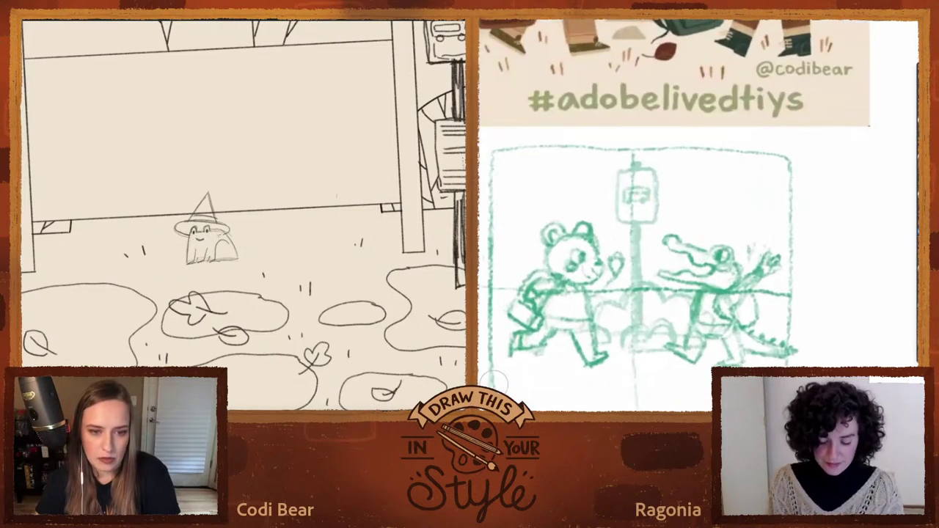
Step: Undo the witch hat on the frog in the bus shelter sketch and restore it
scroll(494, 384, down, 5)
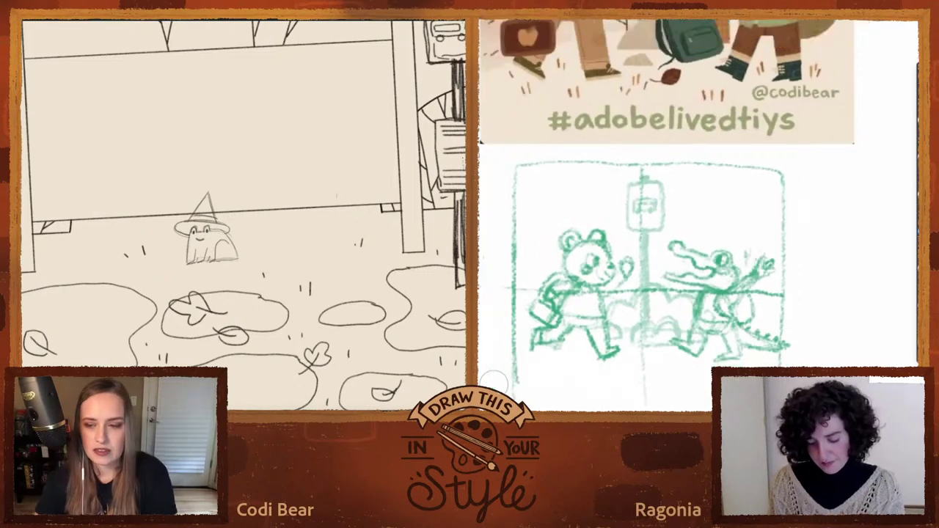
key(ctrl+z)
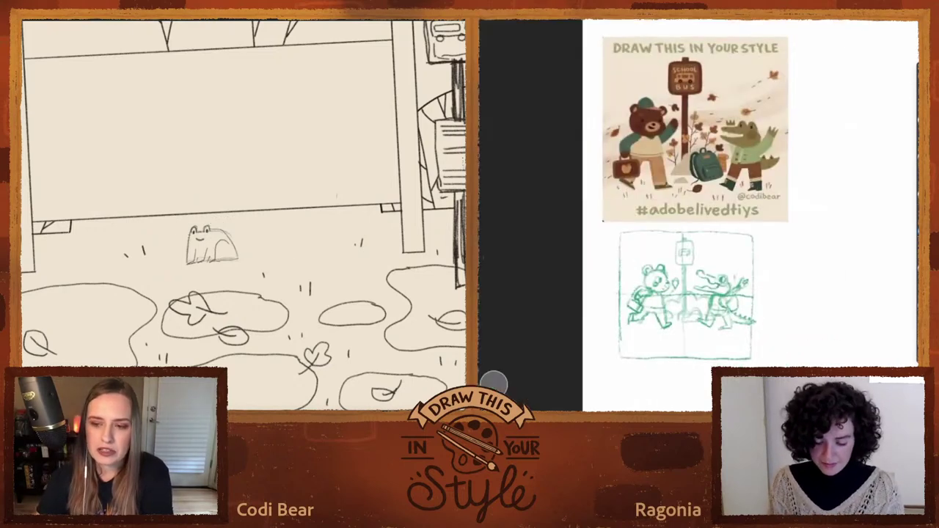
scroll(696, 213, up, 1)
key(ctrl+shift+z)
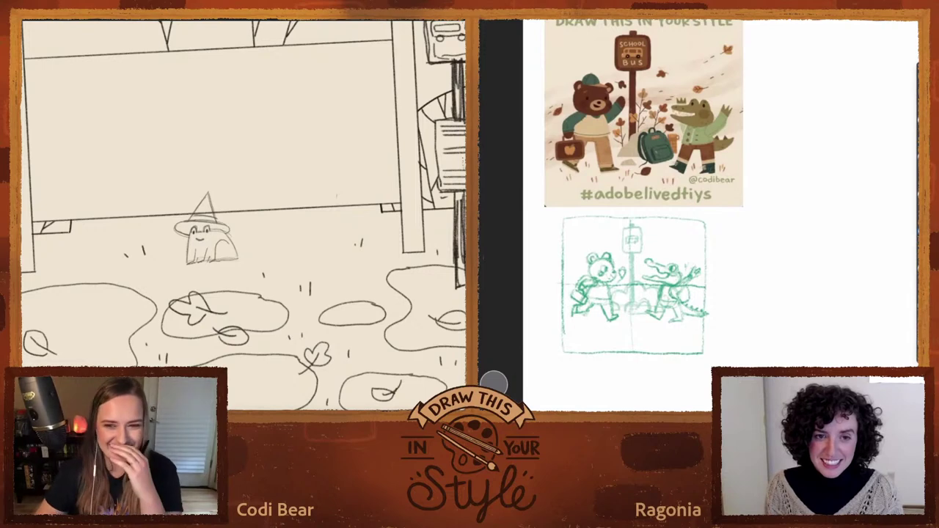
Step: Rotate the canvas of the bus shelter sketch to inspect the frog in the witch hat from different angles
key(r)
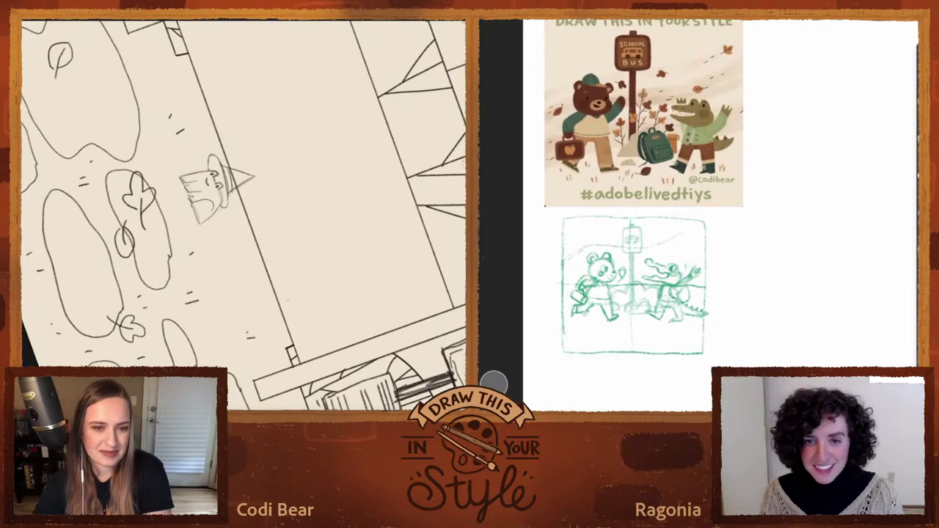
drag(77, 143, 232, 272)
drag(99, 212, 125, 292)
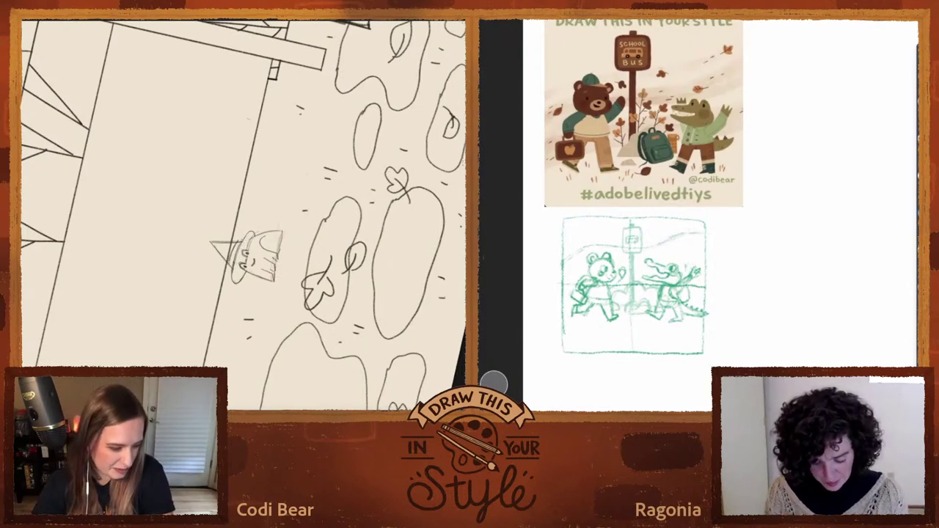
scroll(713, 270, down, 3)
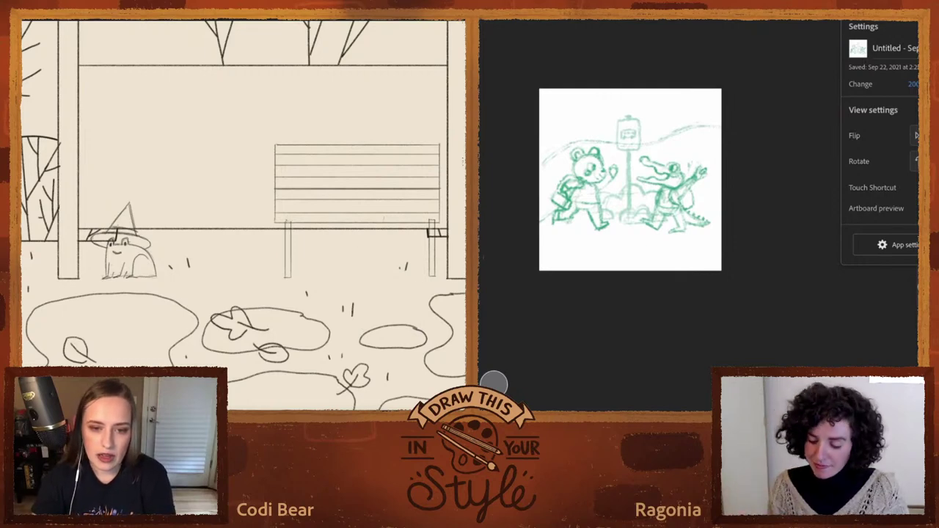
Step: Look through the Account and About sections of the app settings and close them
click(893, 245)
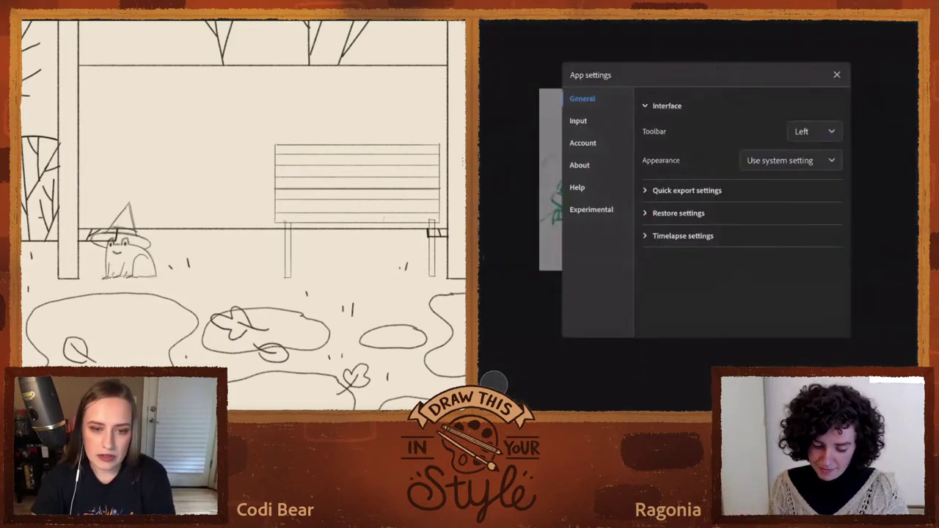
click(583, 143)
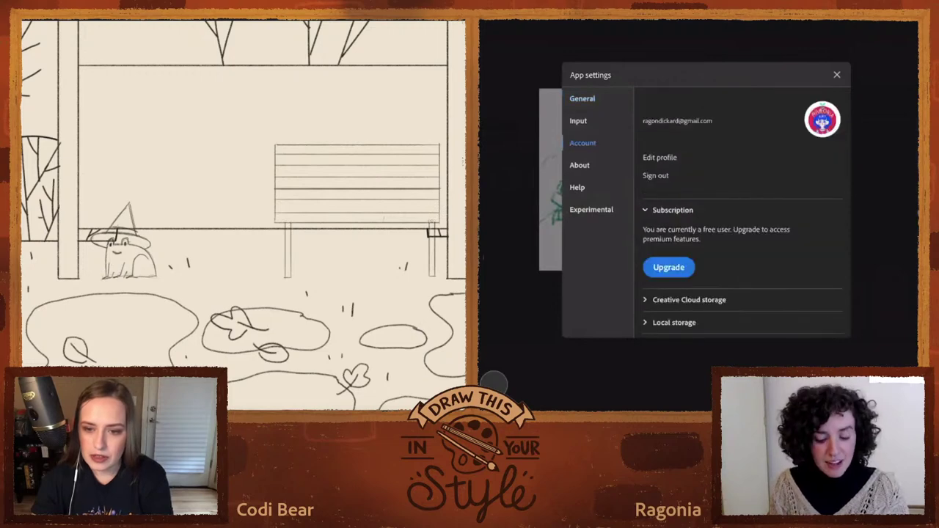
click(579, 165)
click(836, 74)
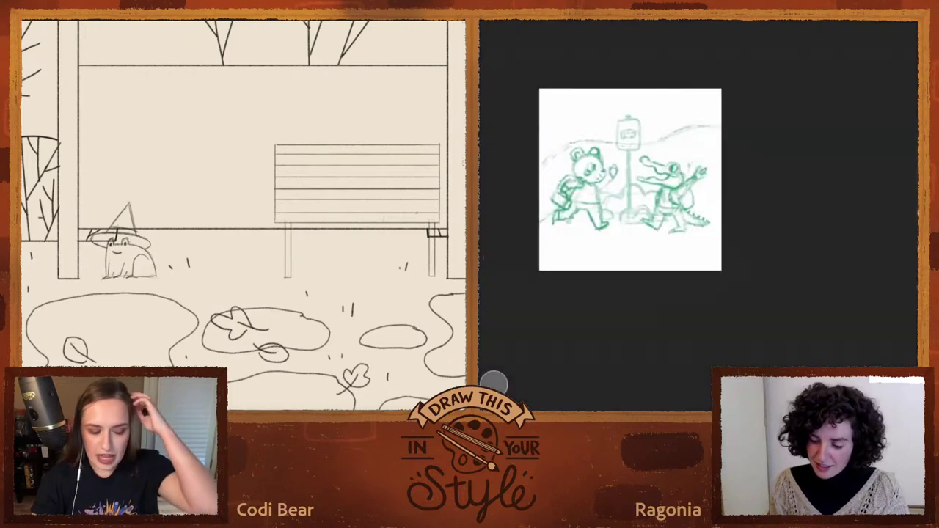
Step: Show the grid over the green panda and crocodile sketch and adjust its opacity
scroll(244, 213, up, 2)
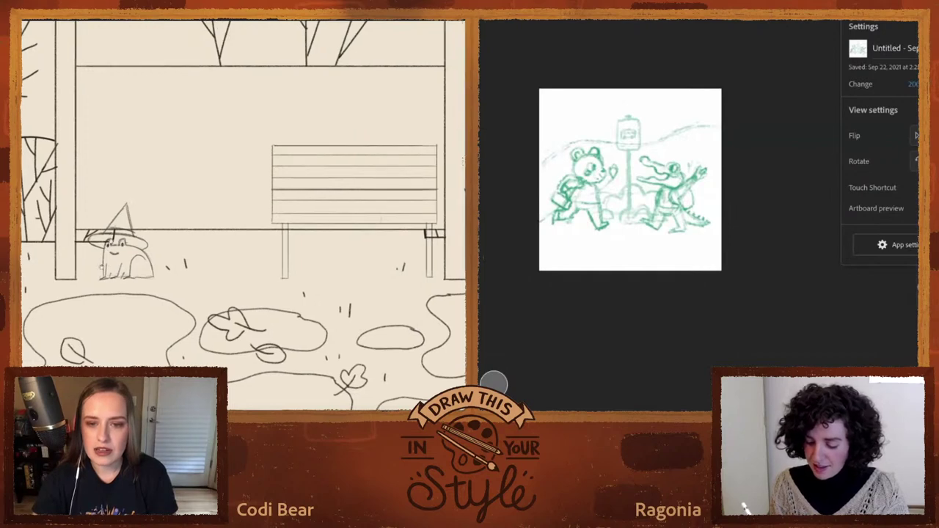
scroll(244, 213, down, 2)
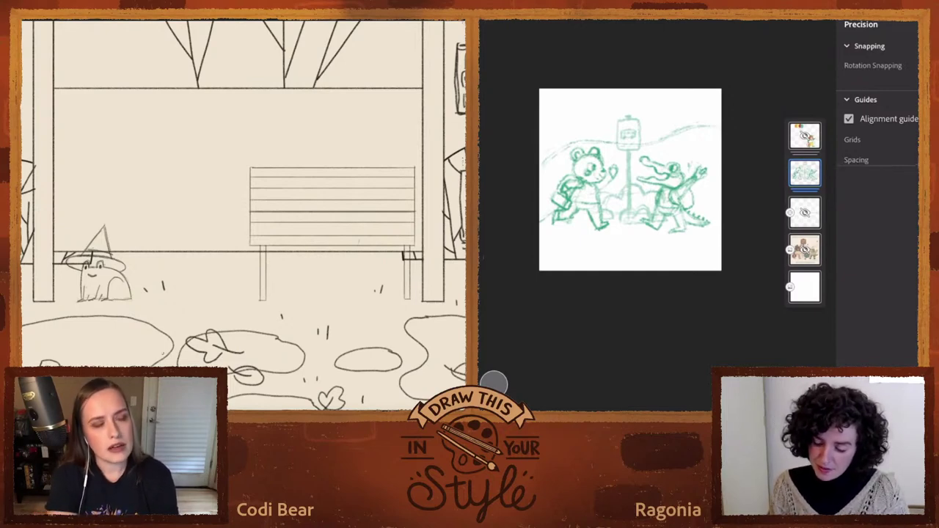
mouse_move(863, 219)
mouse_down()
mouse_move(903, 219)
mouse_move(867, 218)
mouse_up()
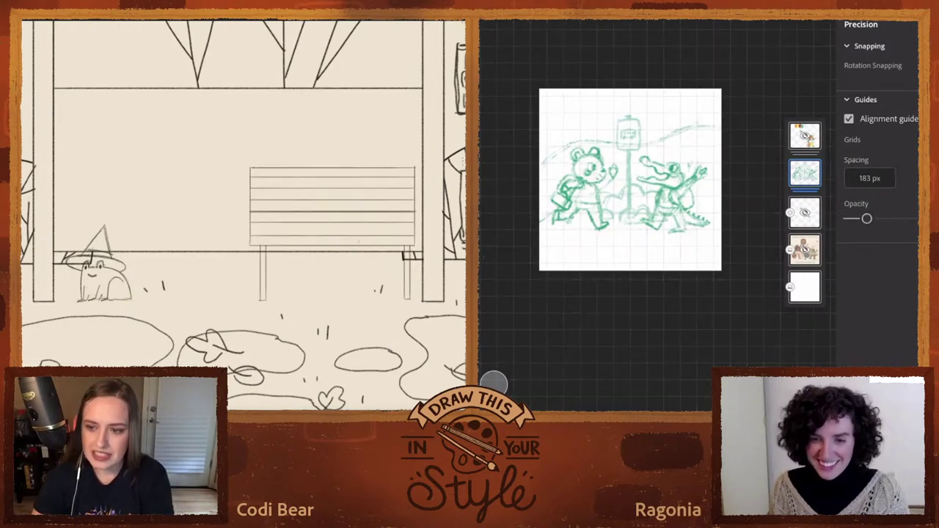
Step: Start a free transform on the frog and bench in the bus shelter sketch and close it
key(ctrl+t)
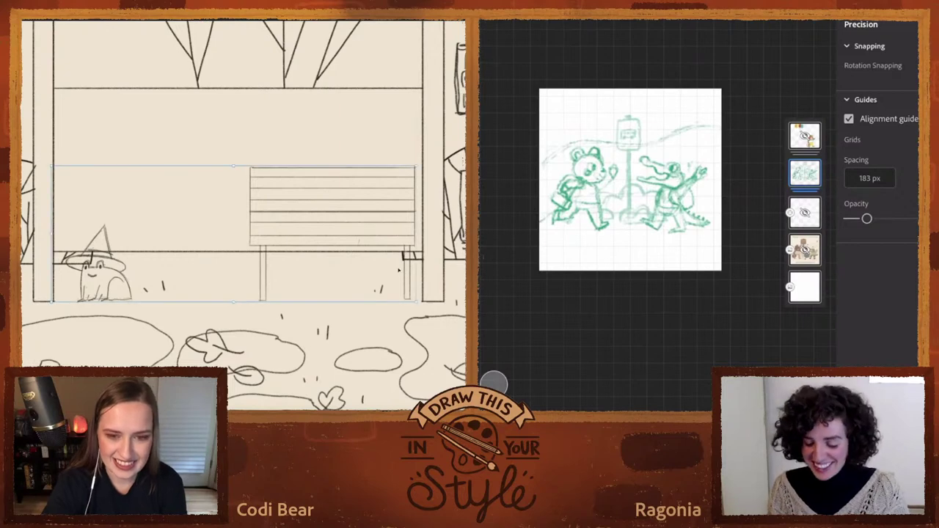
key(Return)
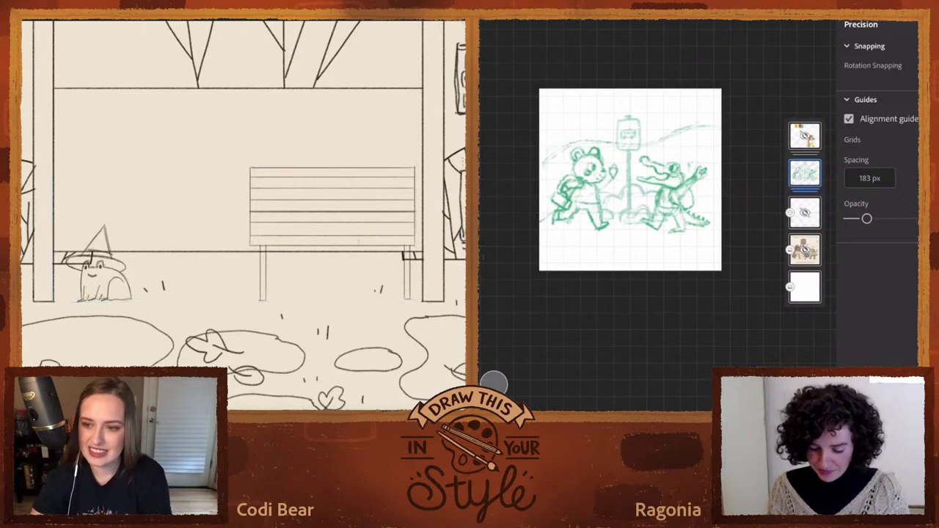
Step: Try grid spacings of 50, 100 and 200 px over the panda and crocodile sketch
click(869, 179)
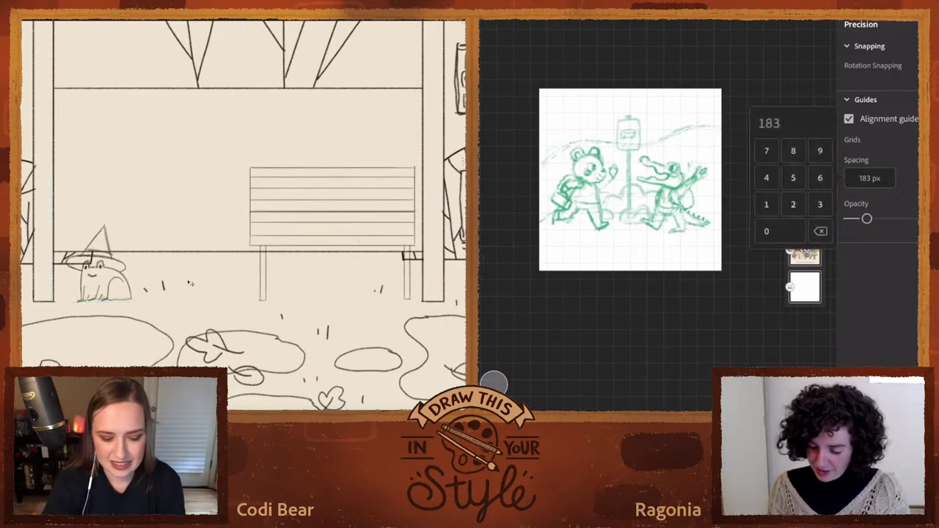
key(BackSpace)
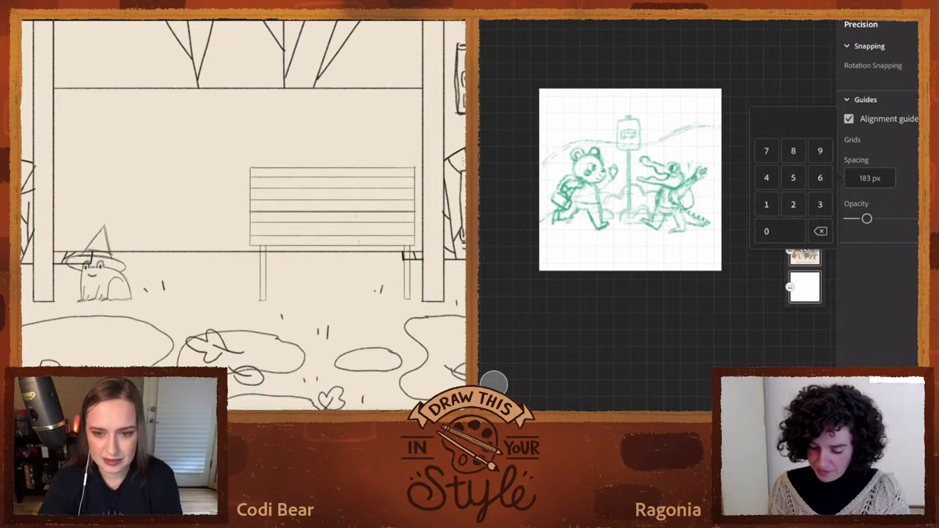
text(50)
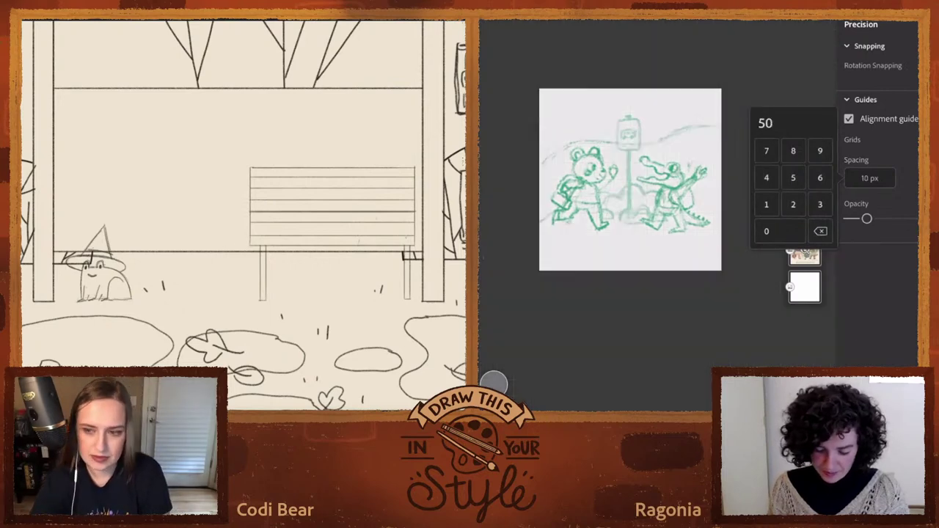
key(BackSpace)
key(BackSpace)
text(100)
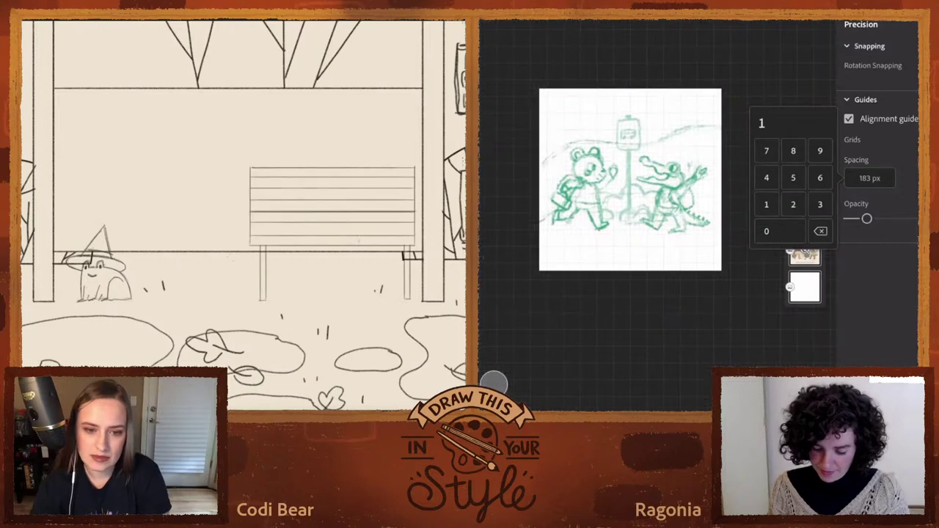
key(BackSpace)
key(BackSpace)
key(BackSpace)
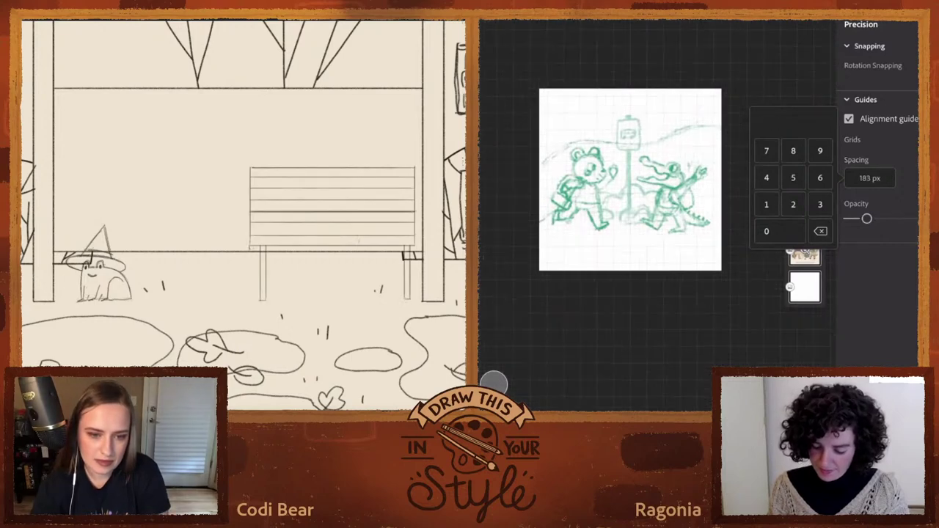
text(200)
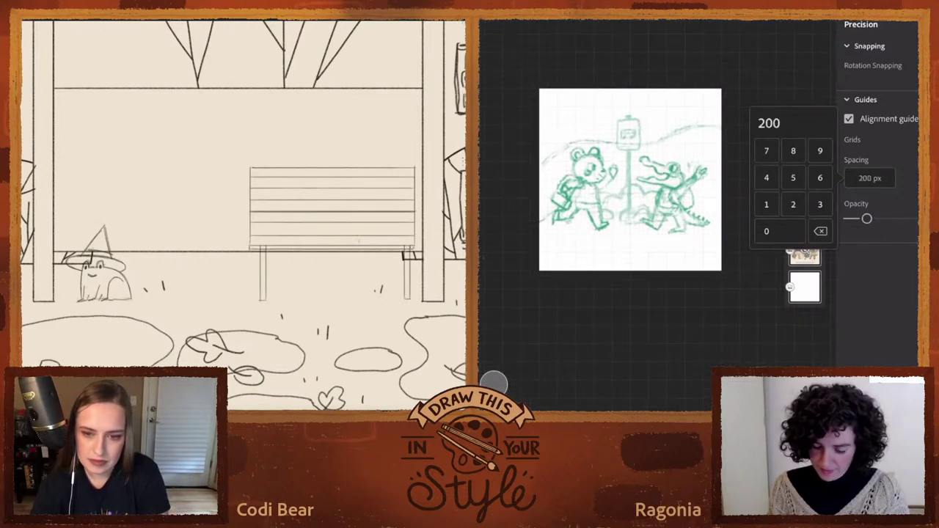
Step: Set the grid spacing to 500 px, close the precision settings and return to the panda and crocodile sketch
key(BackSpace)
key(BackSpace)
key(BackSpace)
text(500)
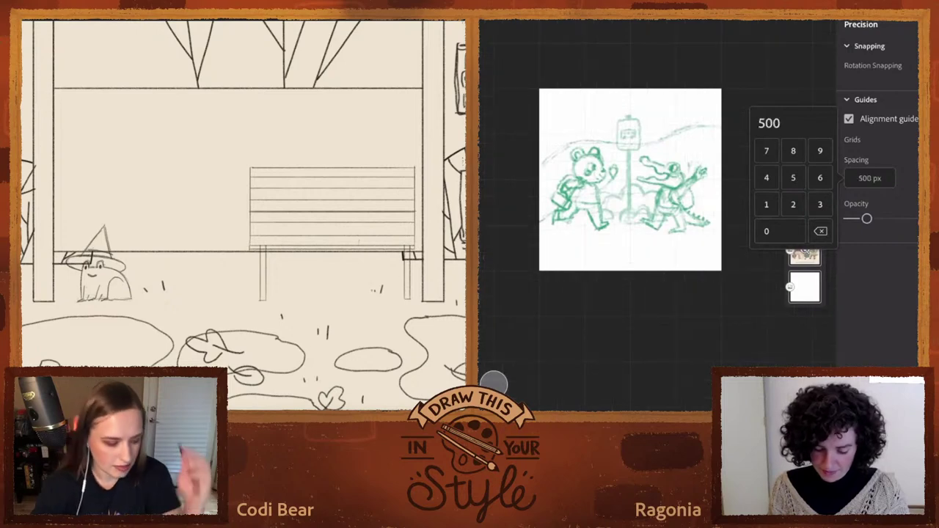
key(Escape)
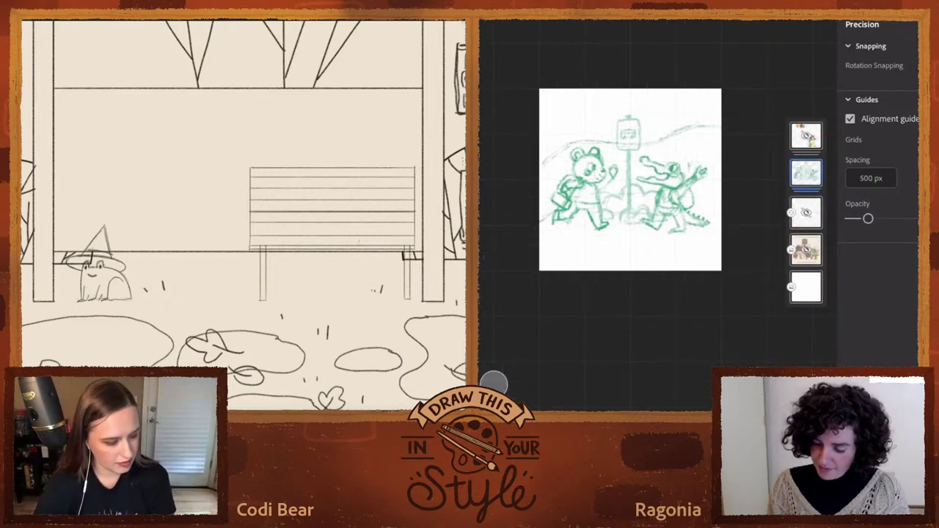
key(Escape)
scroll(664, 179, up, 3)
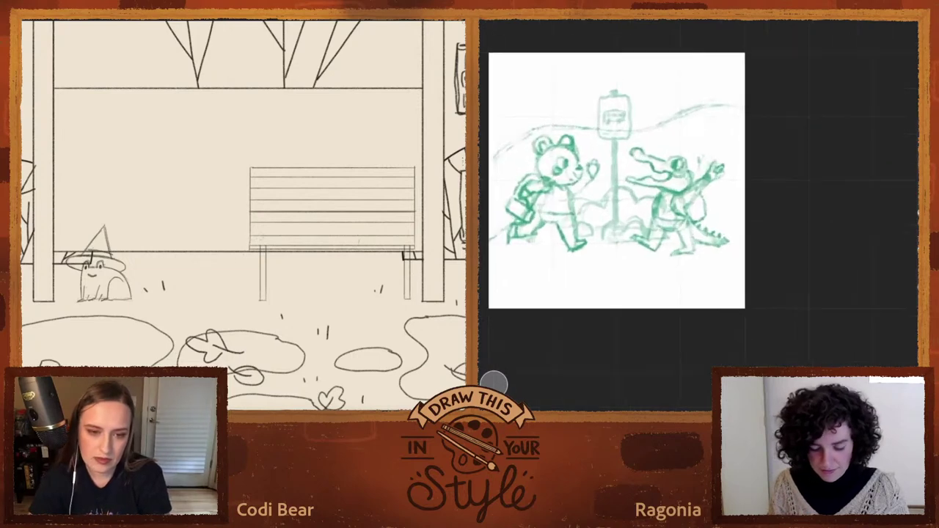
scroll(644, 199, up, 1)
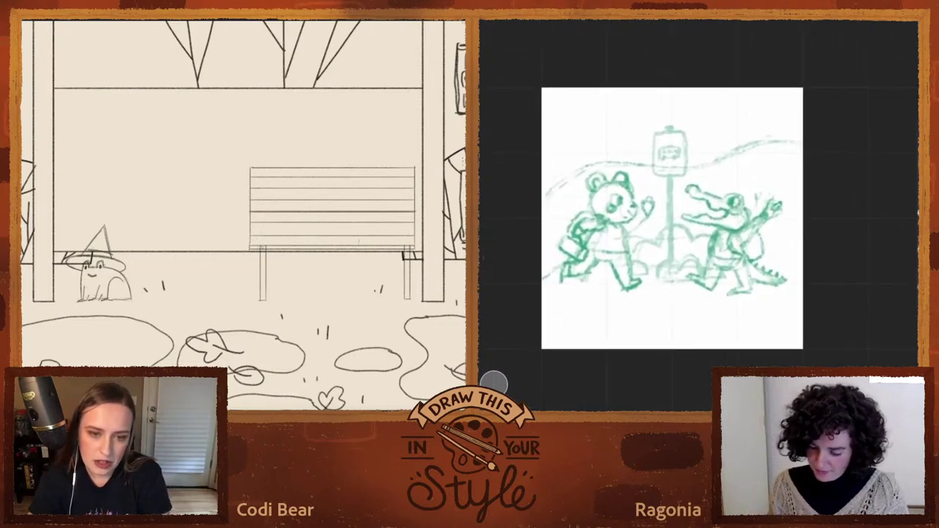
key(f)
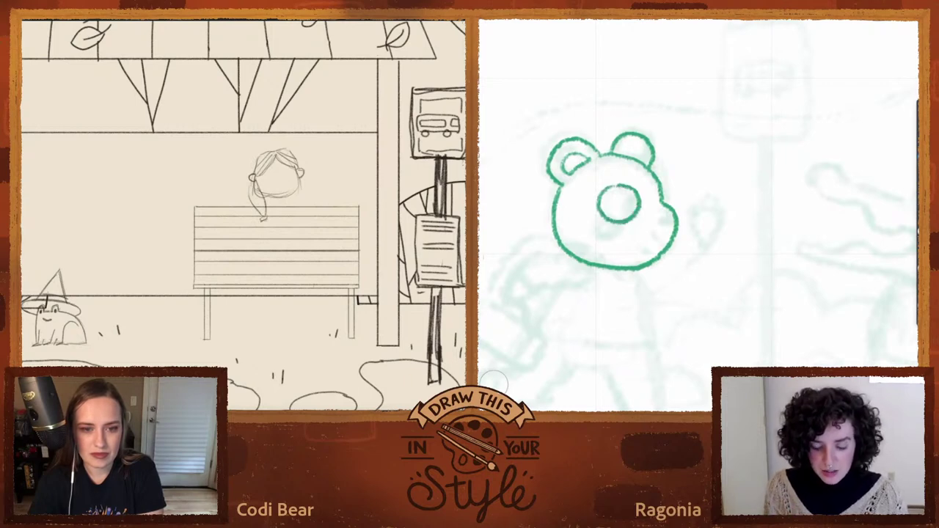
Step: Sketch the pupil inside the panda's eye and the second pigtail of the girl above the bench
drag(620, 210, 627, 217)
drag(301, 176, 292, 216)
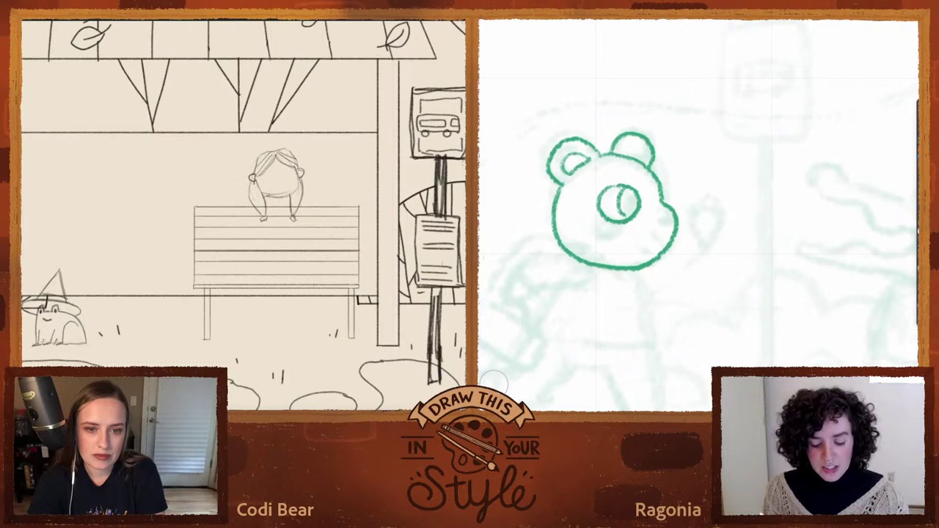
Step: Undo the panda's eye strokes, squash the head outline slightly in height and move it up over the faded sketch
key(r)
key(ctrl+z)
key(ctrl+z)
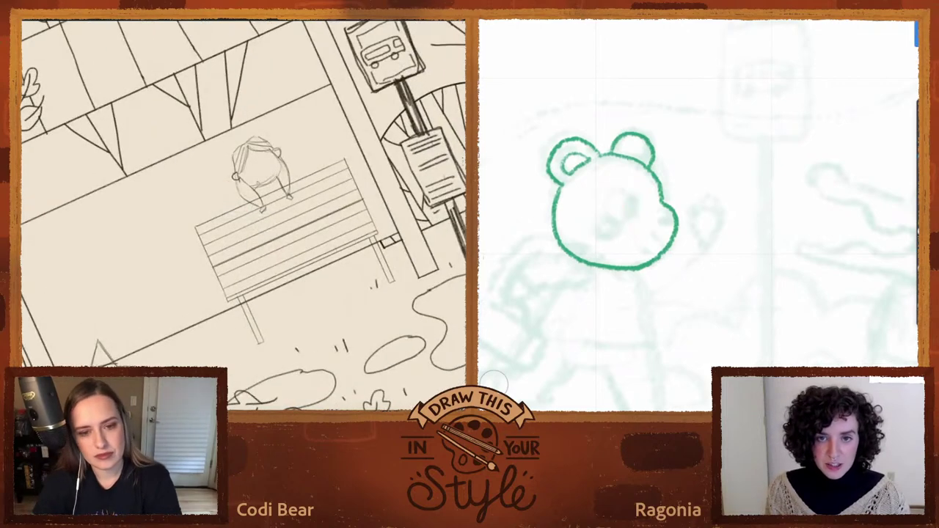
key(ctrl+t)
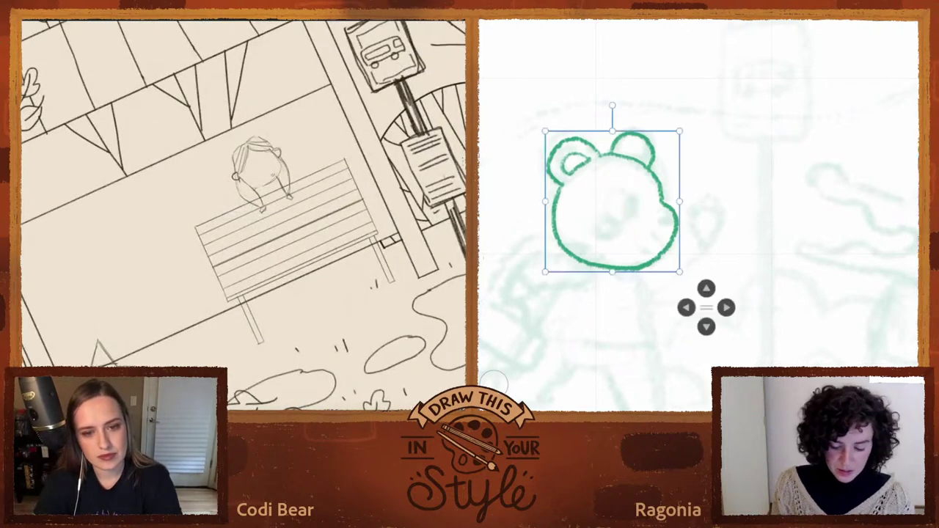
drag(612, 131, 612, 143)
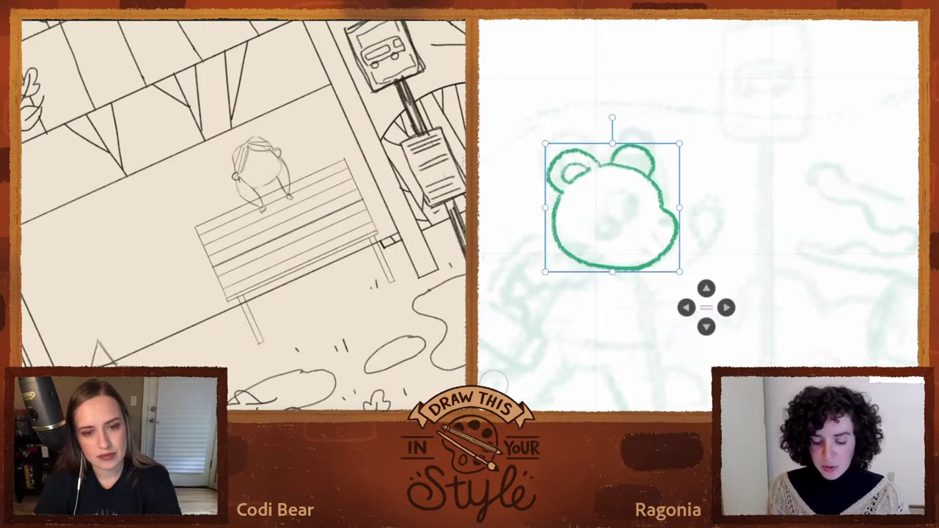
scroll(698, 214, down, 1)
drag(612, 201, 614, 197)
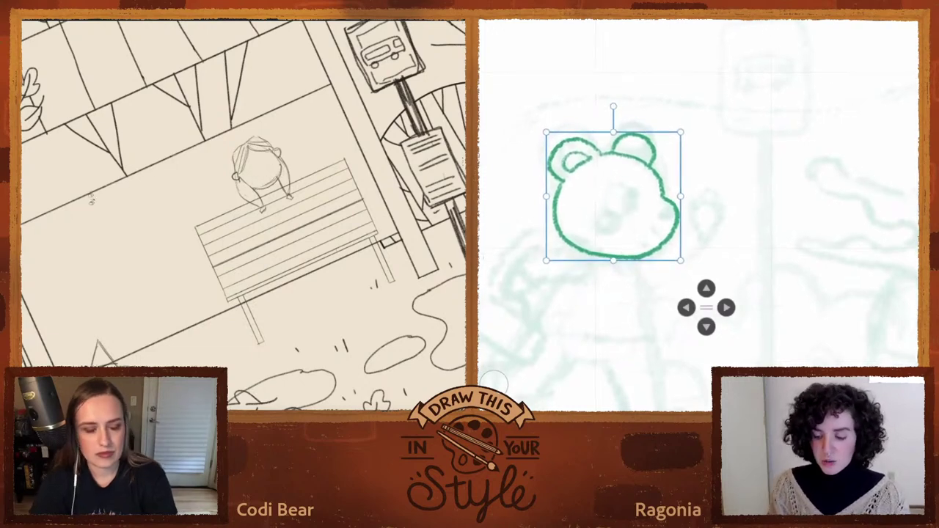
key(Return)
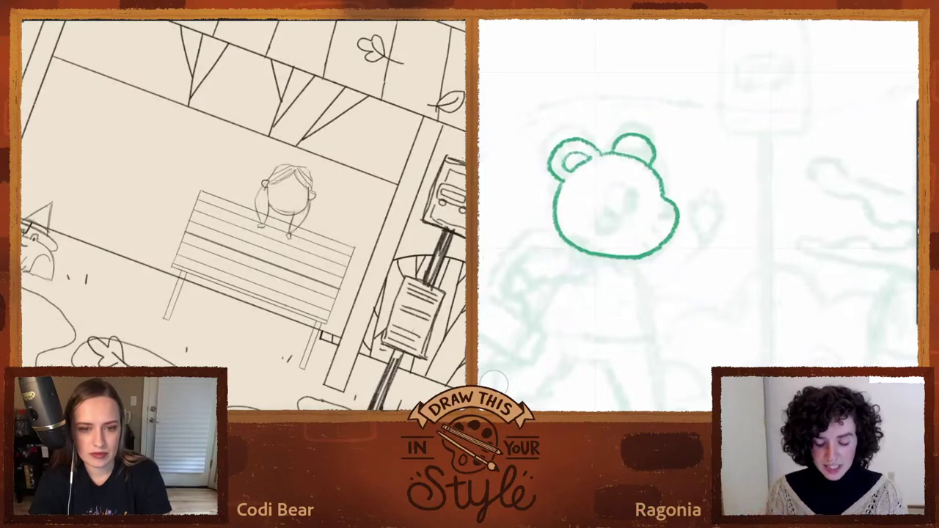
Step: Redraw the panda's round eye with an oval pupil and add a small nose mark on the squashed head
drag(130, 156, 199, 206)
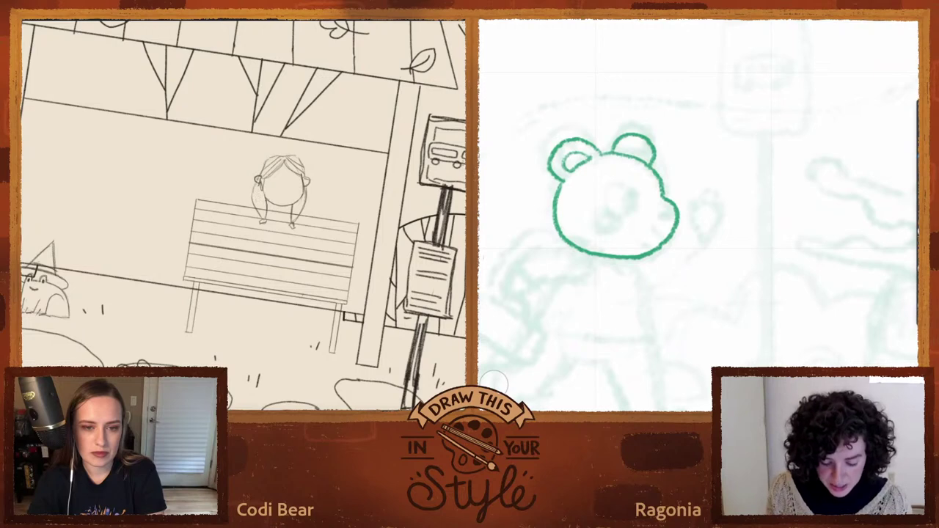
drag(618, 179, 596, 190)
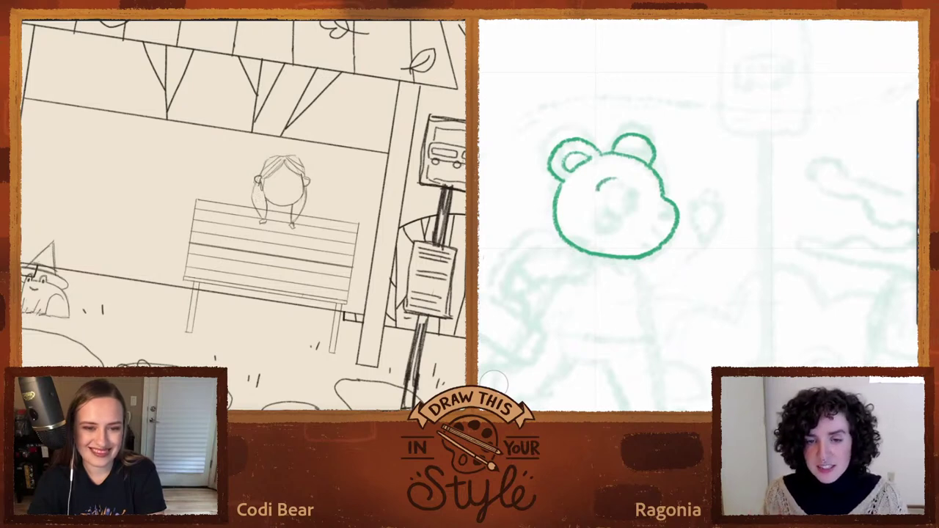
key(ctrl+z)
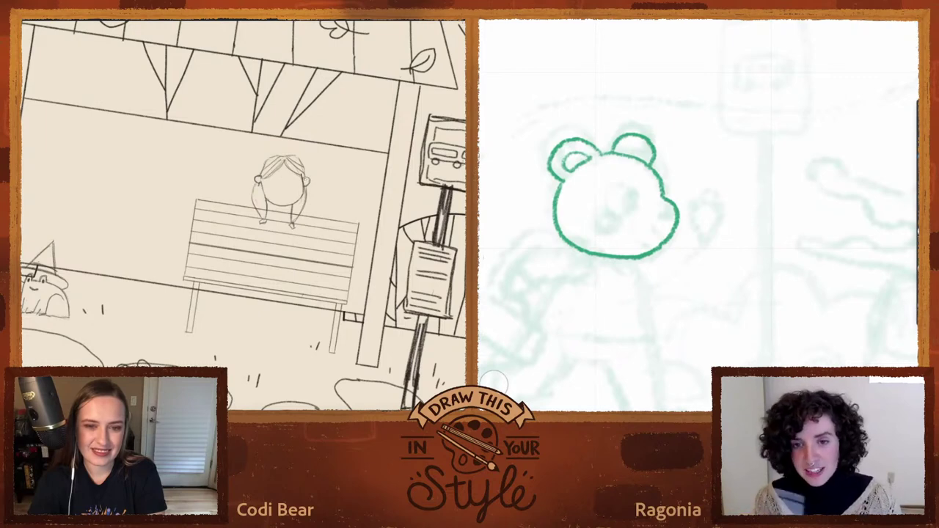
drag(96, 160, 92, 256)
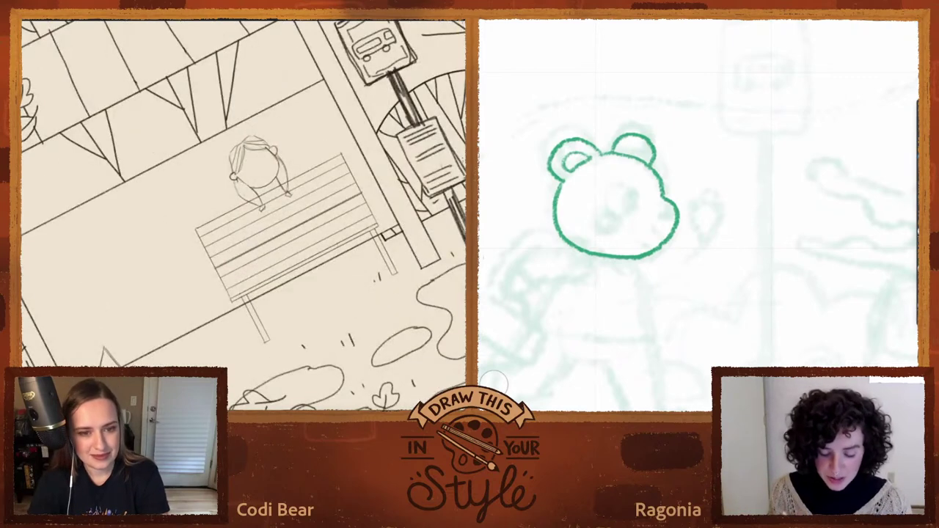
mouse_move(614, 180)
mouse_down()
mouse_move(623, 207)
mouse_move(603, 182)
mouse_move(613, 179)
mouse_move(596, 193)
mouse_move(601, 207)
mouse_move(628, 201)
mouse_move(633, 192)
mouse_move(619, 181)
mouse_move(614, 210)
mouse_move(670, 212)
mouse_up()
key(ctrl+z)
scroll(718, 238, down, 5)
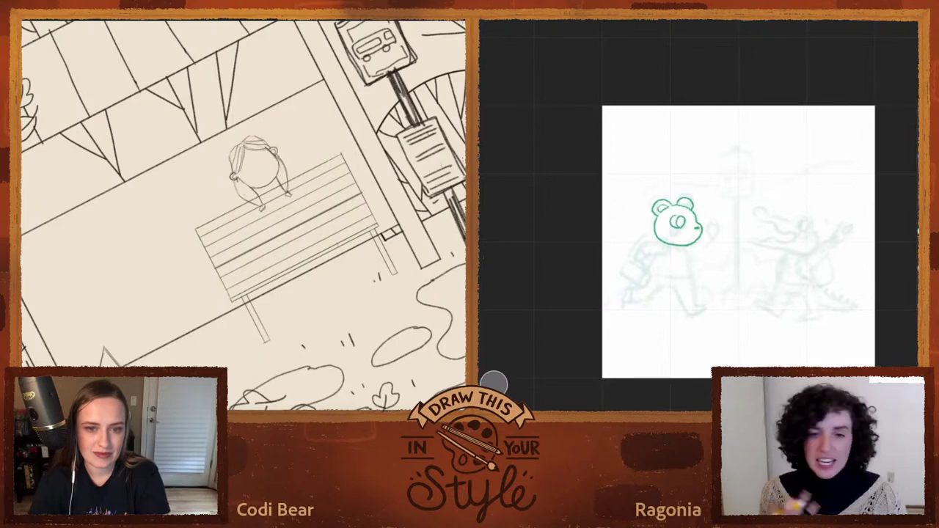
key(r)
drag(144, 181, 264, 108)
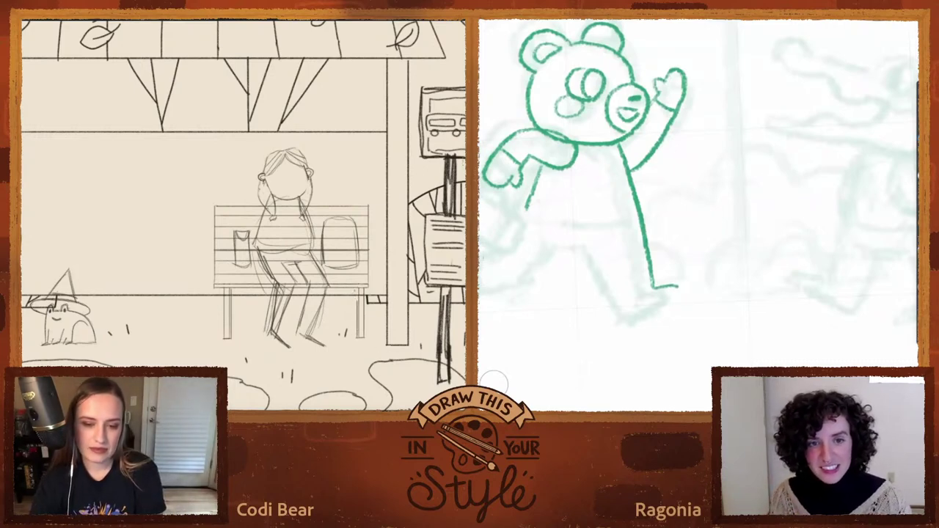
Step: Undo the last foot stroke and redraw the panda's front foot with the inner line of the front leg
key(ctrl+z)
drag(653, 287, 681, 293)
mouse_move(634, 312)
mouse_down()
mouse_move(680, 290)
mouse_move(611, 250)
mouse_up()
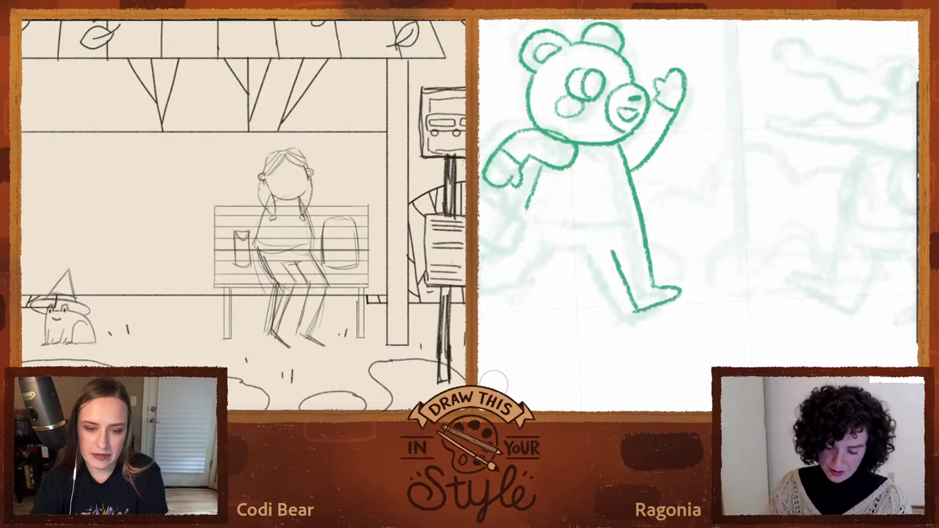
scroll(698, 216, down, 4)
scroll(645, 206, up, 3)
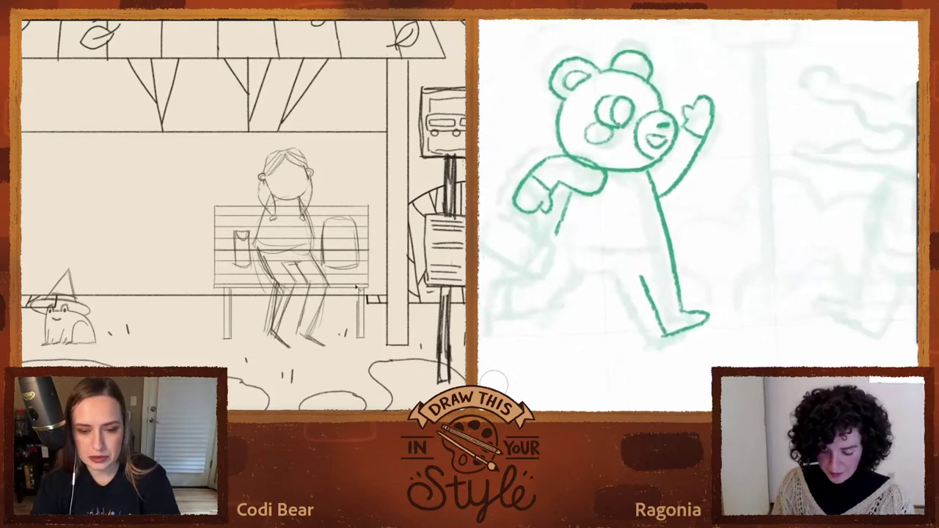
Step: Draw the line between the panda's legs, the start of the rear leg and the rest of the torso's back edge
mouse_move(606, 275)
mouse_down()
mouse_move(638, 271)
mouse_move(576, 304)
mouse_up()
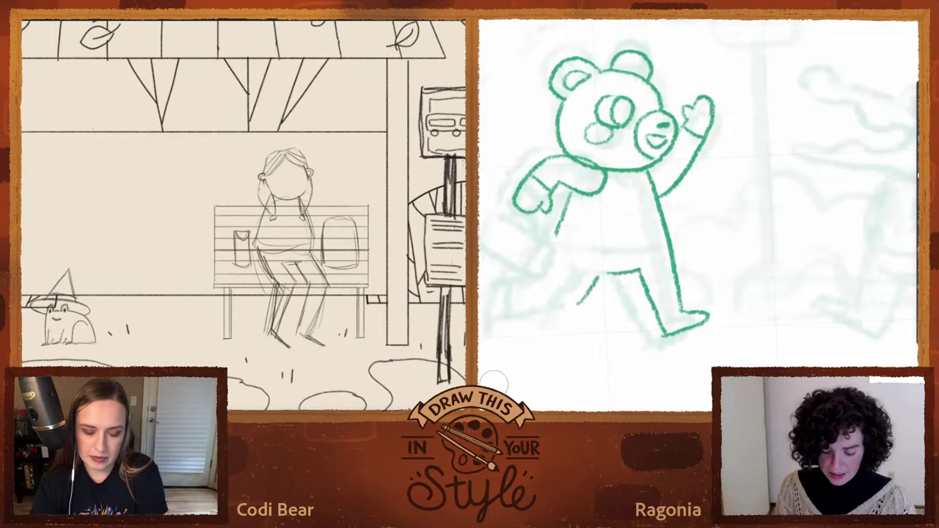
scroll(660, 213, down, 3)
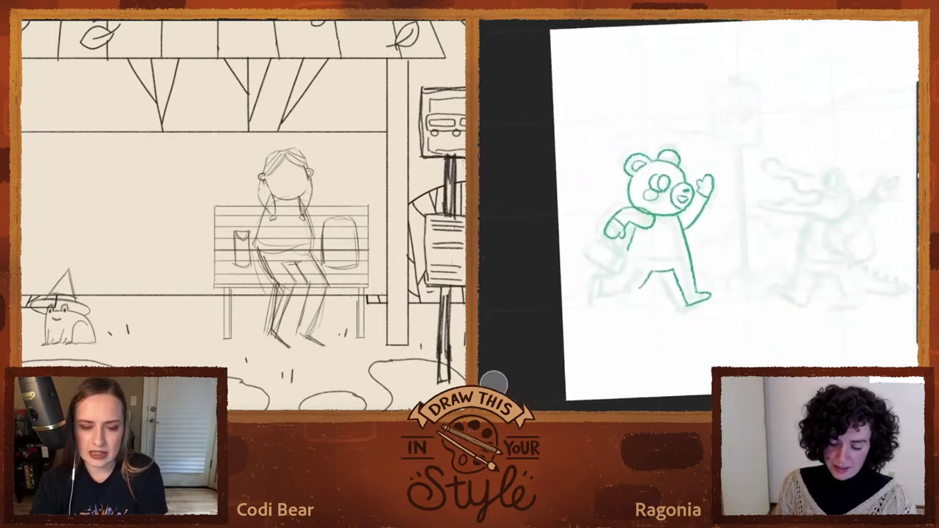
scroll(660, 213, up, 3)
mouse_move(581, 273)
mouse_down()
mouse_move(603, 187)
mouse_move(590, 236)
mouse_up()
scroll(697, 215, down, 3)
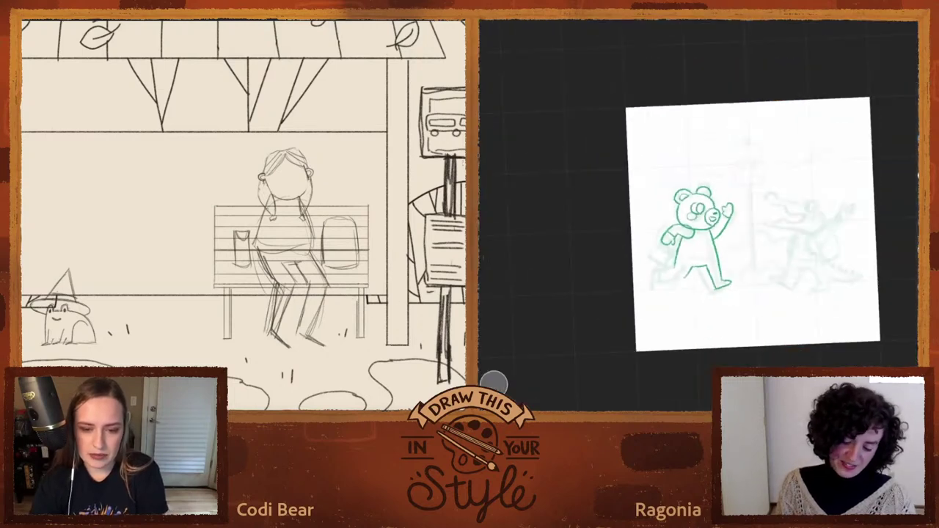
scroll(753, 224, down, 3)
scroll(752, 224, up, 4)
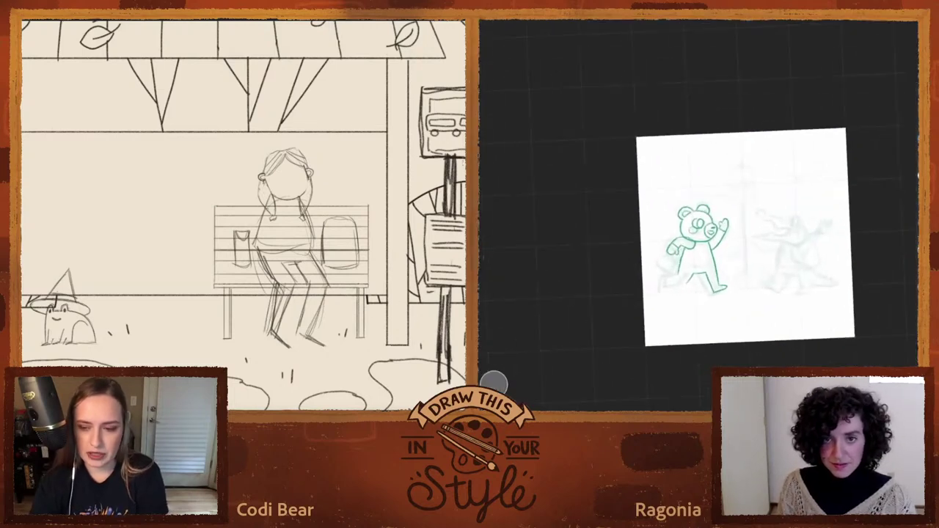
scroll(754, 254, up, 3)
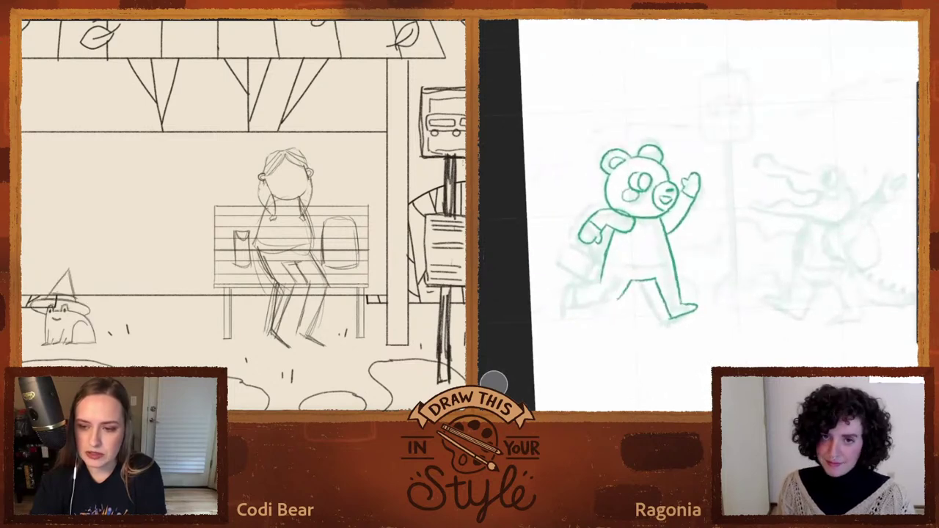
scroll(637, 231, up, 3)
scroll(646, 215, up, 1)
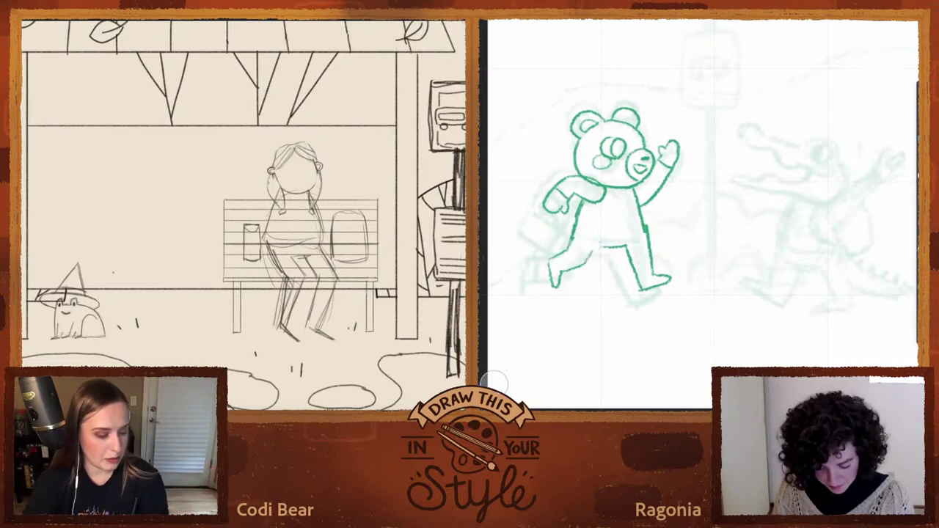
scroll(708, 253, down, 5)
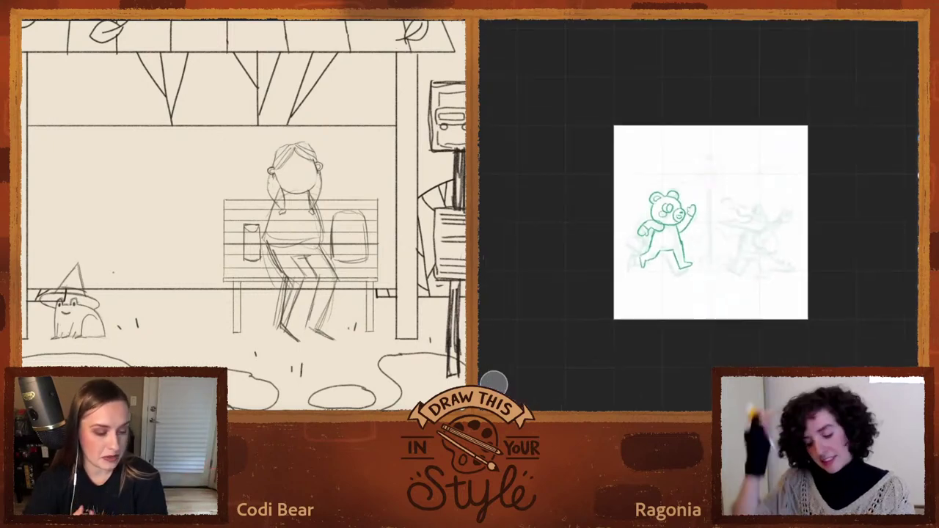
scroll(729, 249, up, 5)
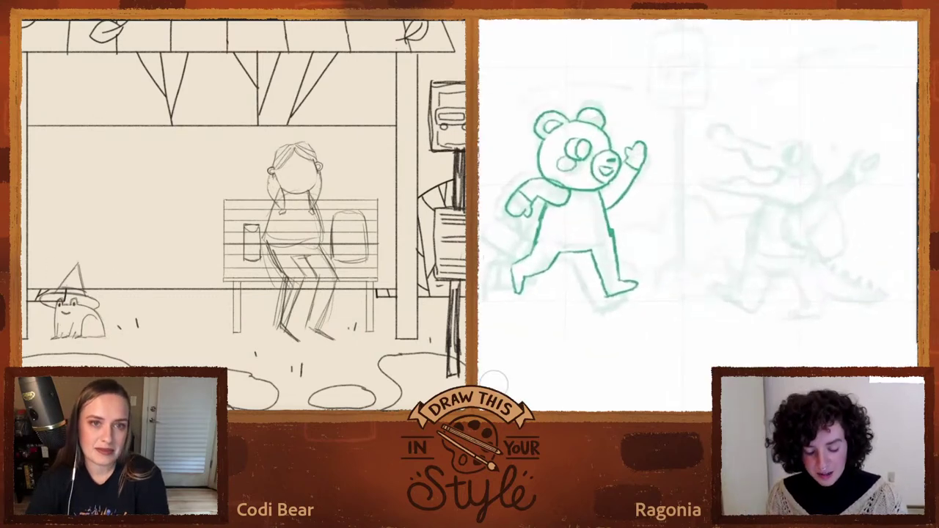
Step: Sketch a front pocket on the backpack beside the girl on the bench
scroll(244, 215, right, 1)
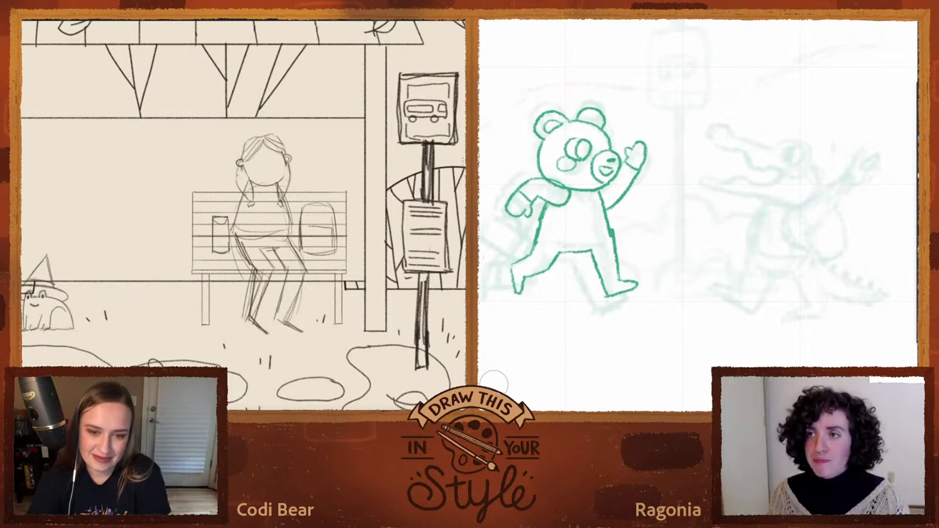
mouse_move(308, 249)
mouse_down()
mouse_move(326, 249)
mouse_move(329, 229)
mouse_move(306, 229)
mouse_up()
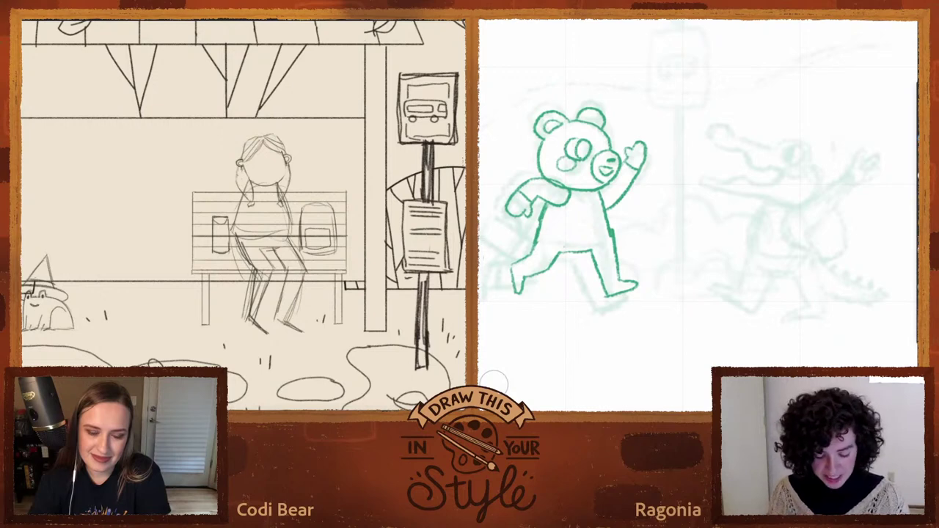
Step: Sketch a round badge and a skull badge on the upper part of the backpack and check the bus shelter reference artwork
scroll(692, 276, down, 4)
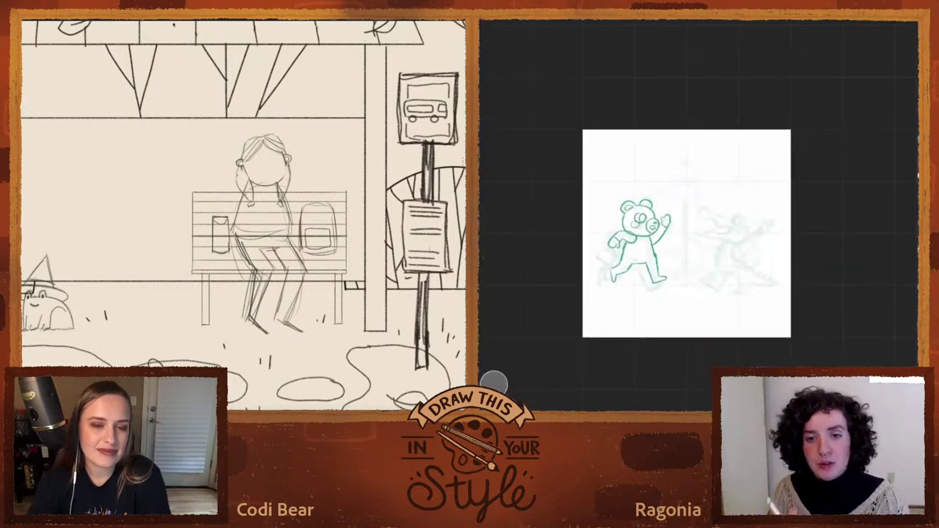
scroll(687, 233, up, 3)
key(alt+Tab)
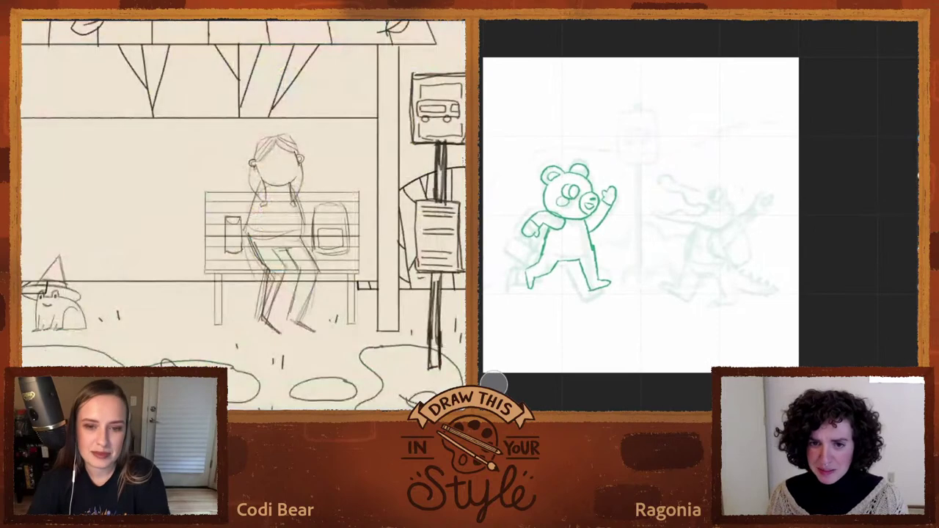
drag(318, 215, 336, 216)
key(ctrl+z)
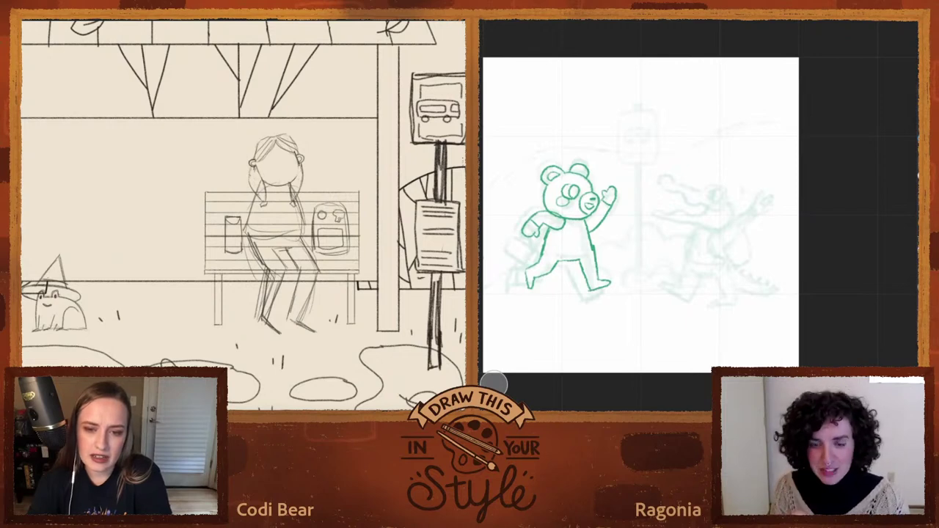
scroll(494, 384, up, 3)
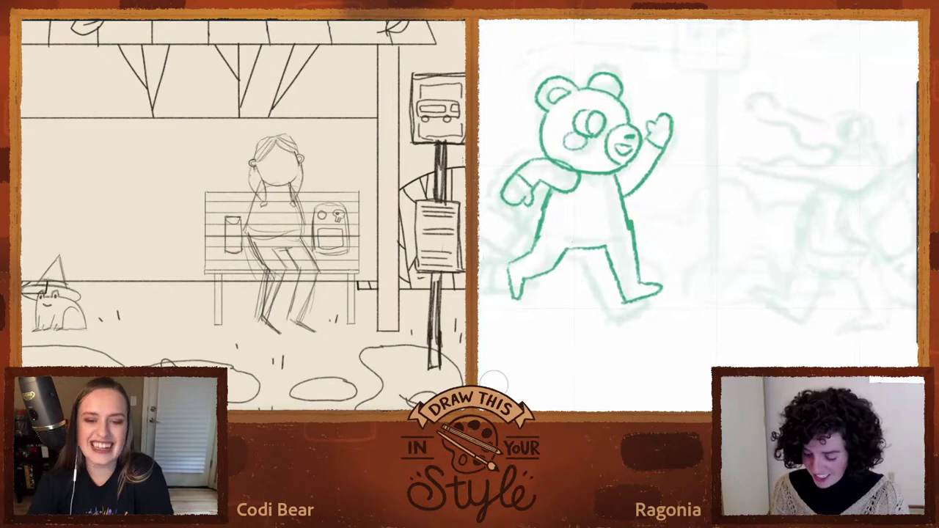
scroll(493, 384, down, 4)
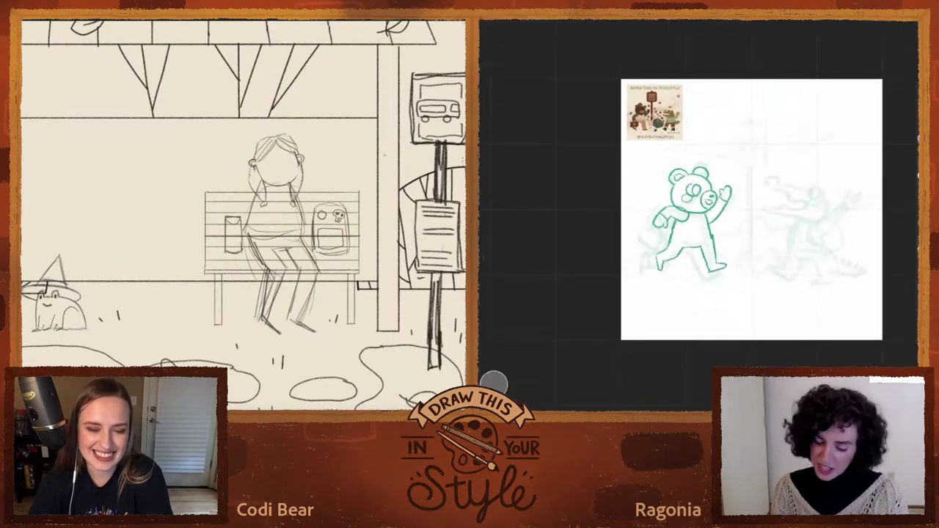
scroll(678, 103, up, 4)
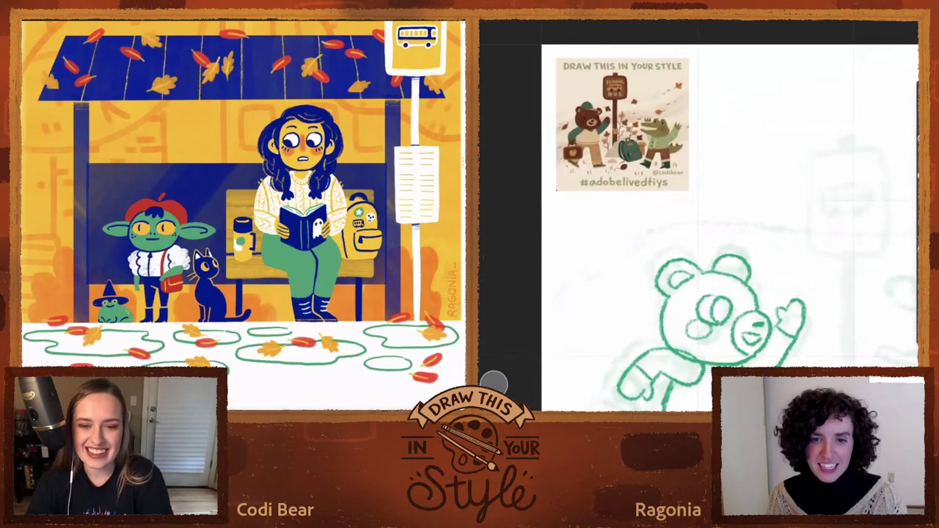
key(ctrl+Tab)
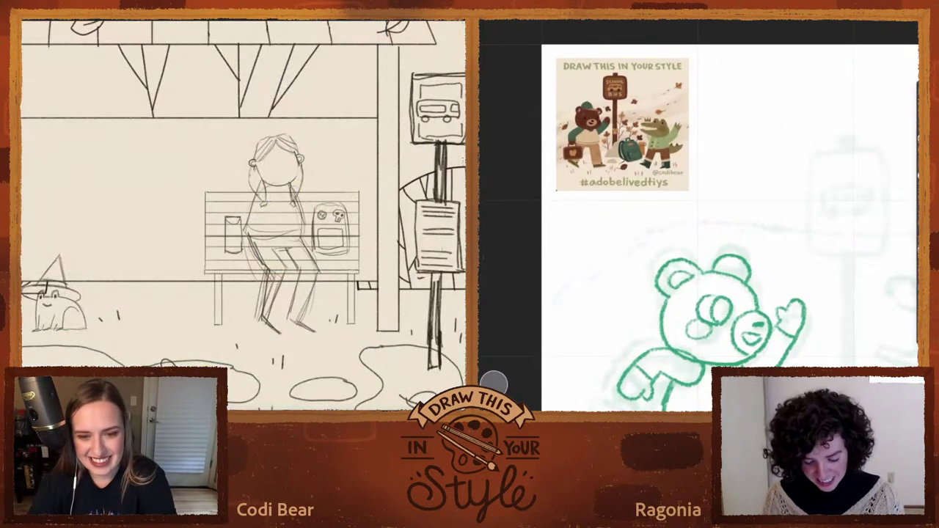
Step: Sketch a rectangular poster with a small figure in its lower right corner on the shelter's back wall, between the frog and the bench
scroll(697, 215, down, 3)
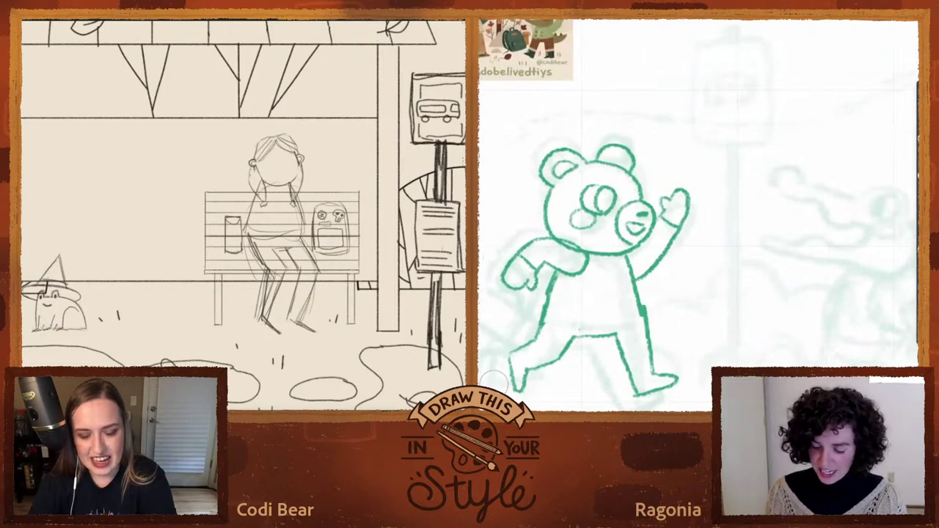
scroll(243, 215, up, 2)
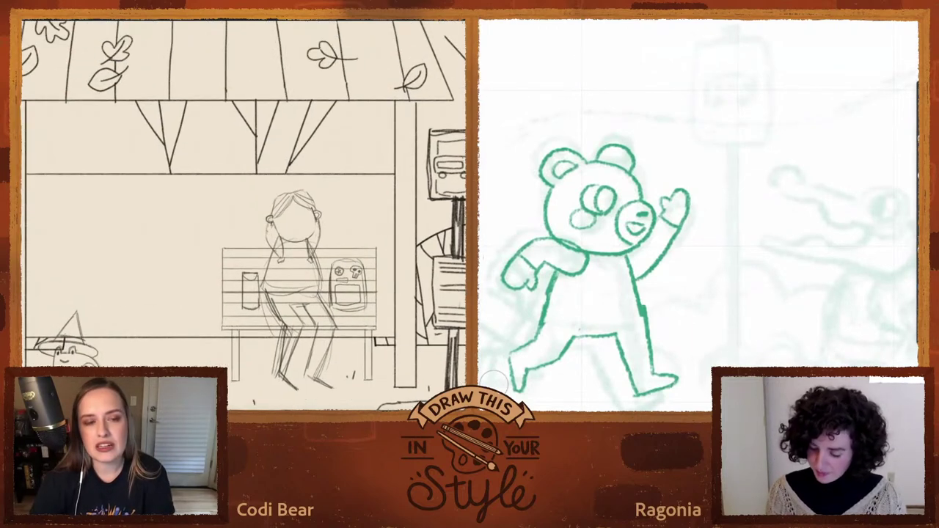
scroll(699, 242, down, 4)
scroll(699, 242, up, 4)
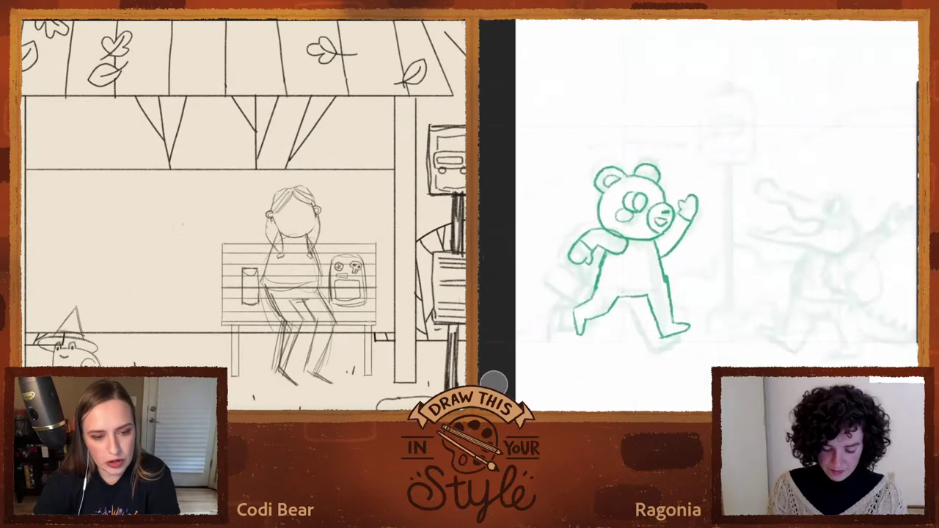
drag(130, 280, 194, 264)
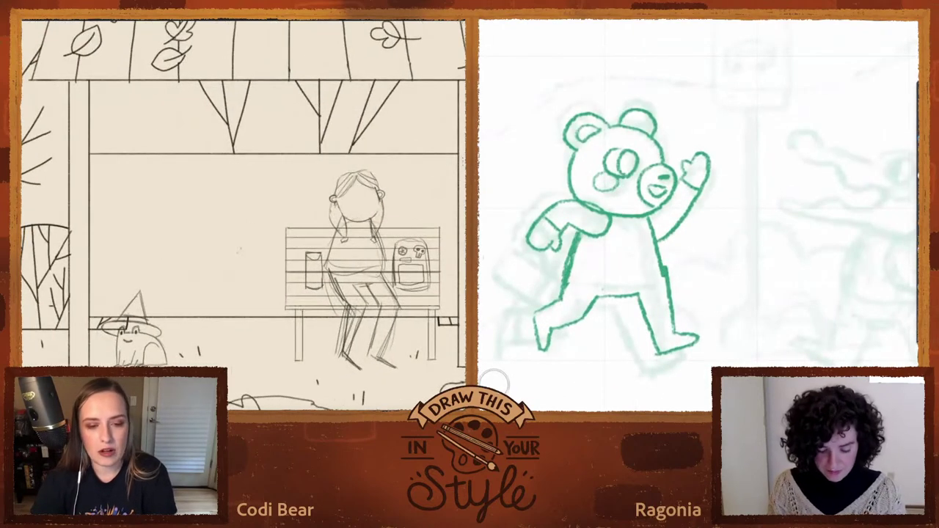
click(494, 384)
scroll(698, 242, down, 4)
scroll(699, 242, up, 3)
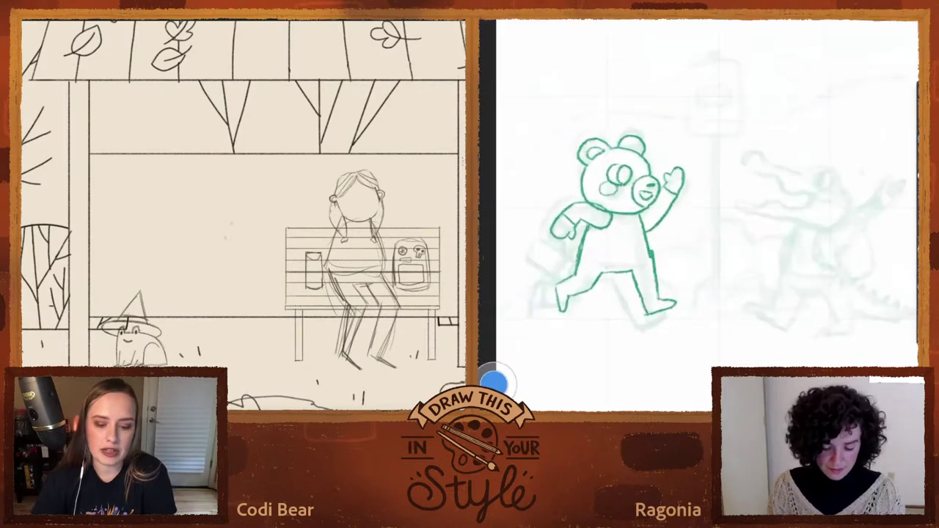
mouse_move(197, 268)
mouse_down()
mouse_move(270, 264)
mouse_move(270, 211)
mouse_up()
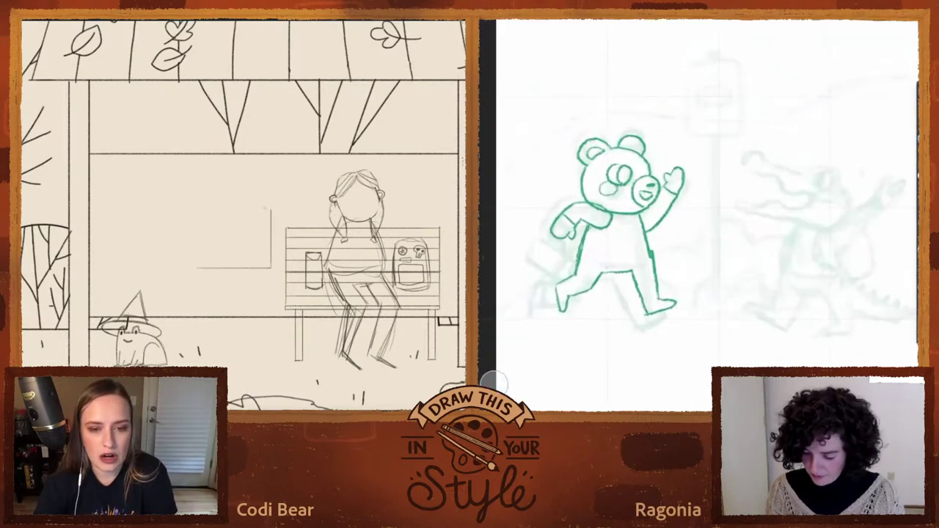
drag(194, 212, 269, 211)
drag(195, 213, 196, 270)
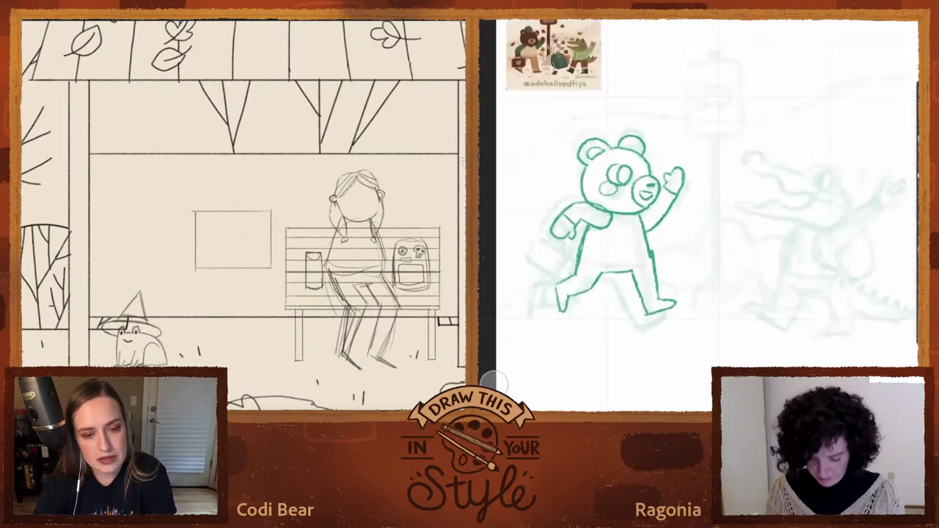
mouse_move(255, 246)
mouse_down()
mouse_move(258, 256)
mouse_move(266, 251)
mouse_up()
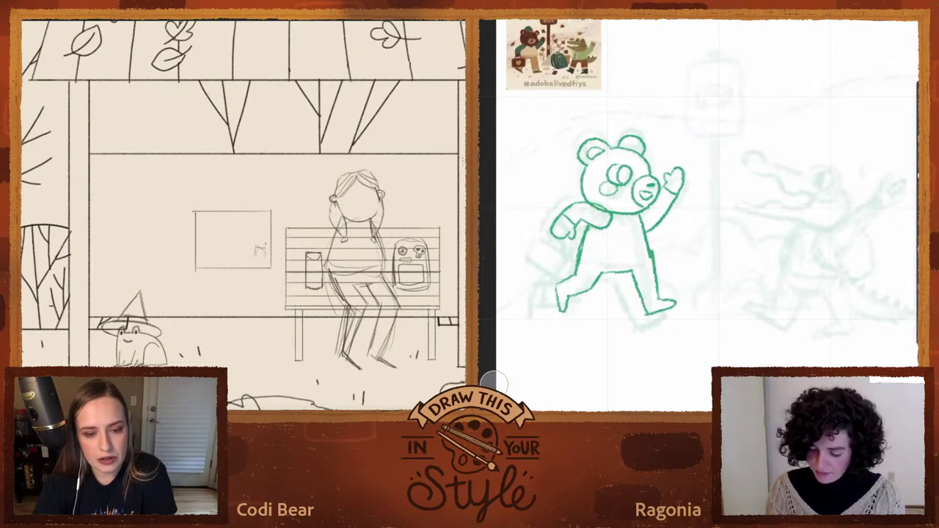
Step: Erase the side lines of the panda's torso between the arms and the legs
click(494, 384)
drag(652, 257, 641, 217)
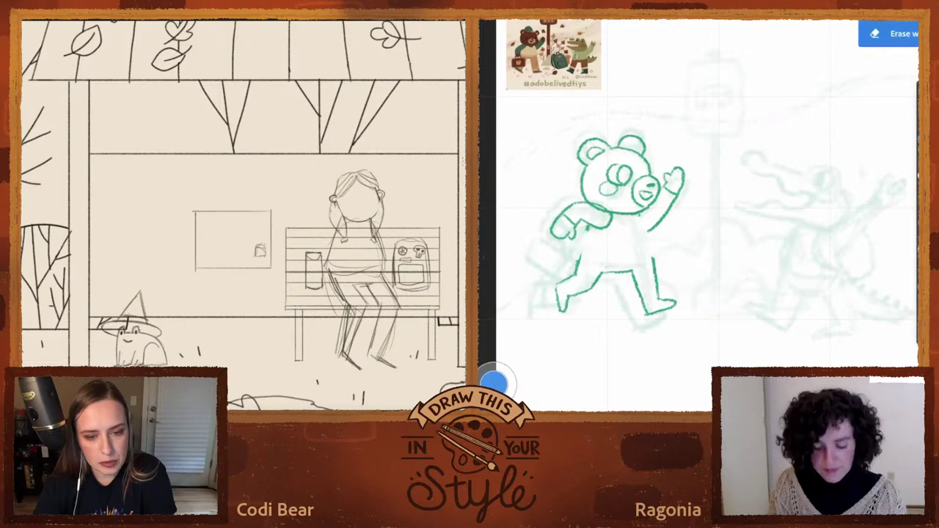
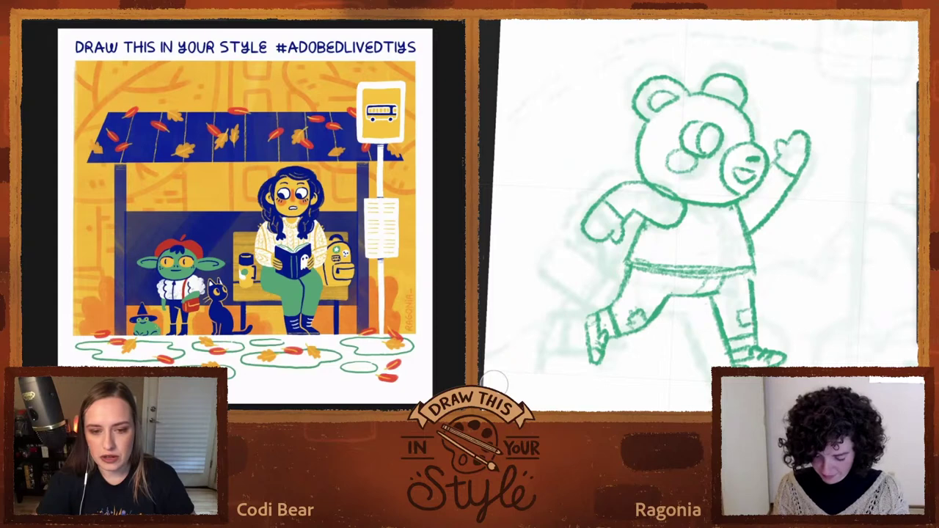
Step: Erase the doubled hem line of the panda's shirt, leaving a single line across the waist
scroll(697, 215, down, 3)
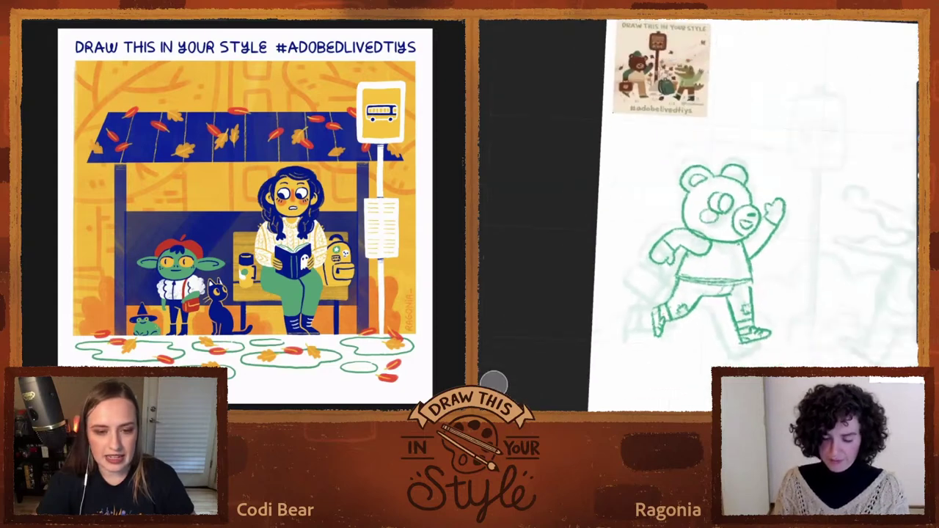
scroll(697, 214, up, 2)
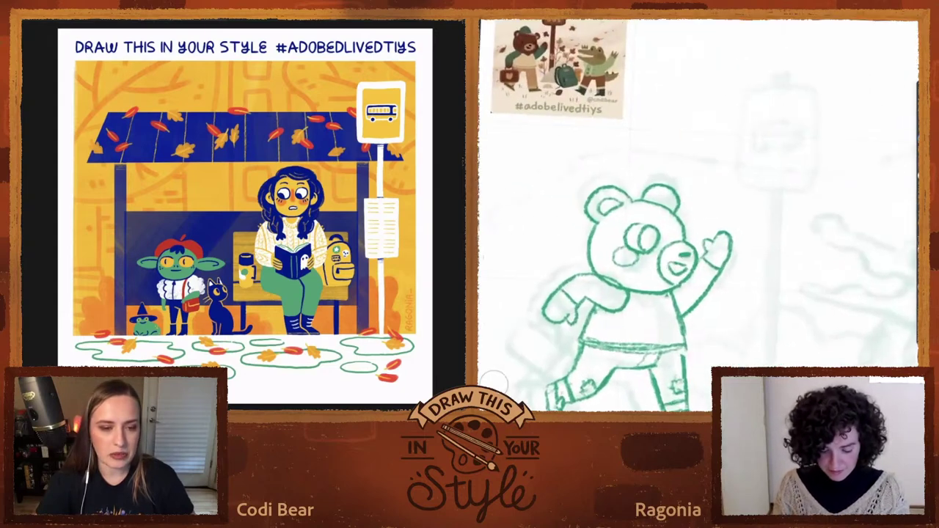
scroll(631, 293, up, 3)
click(495, 383)
mouse_move(644, 309)
mouse_down()
mouse_move(609, 308)
mouse_move(677, 311)
mouse_move(586, 302)
mouse_move(690, 312)
mouse_up()
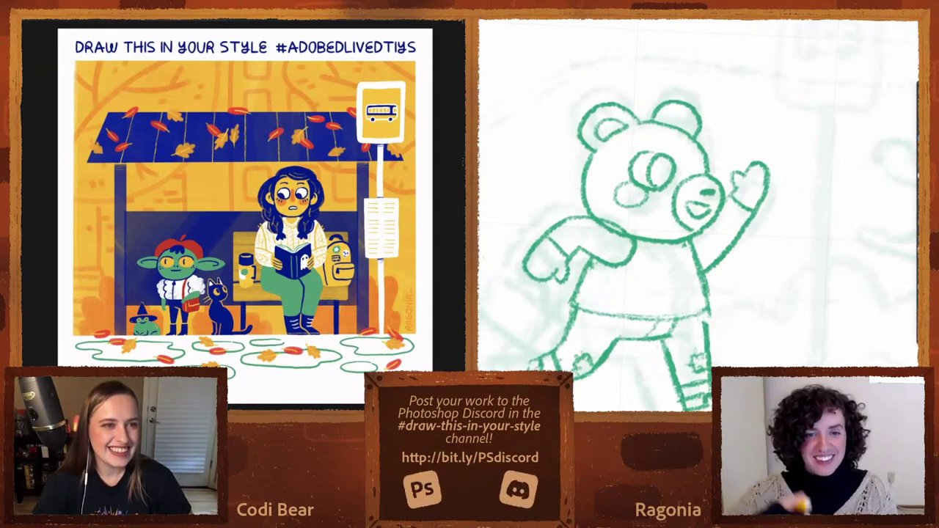
drag(674, 329, 648, 289)
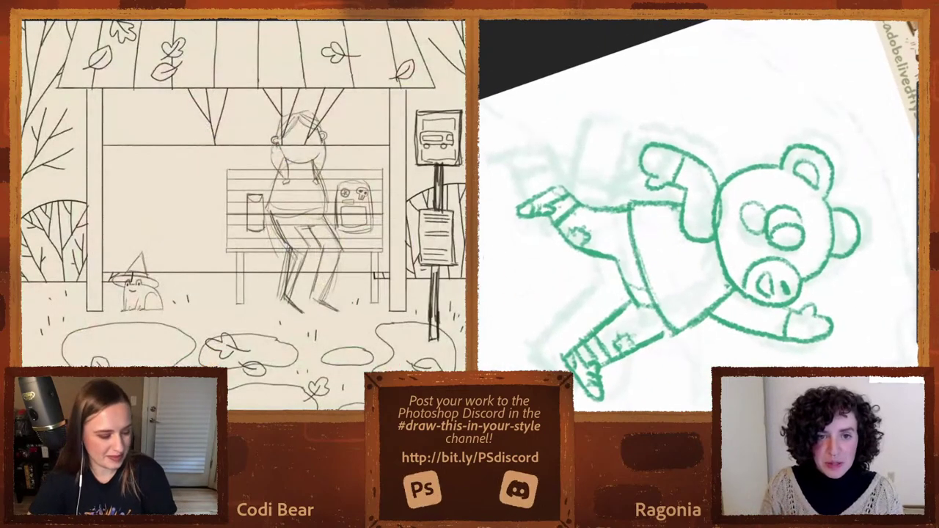
Step: Draw a second curved line just above the hem of the panda's shirt to form a hem band
click(275, 138)
click(276, 139)
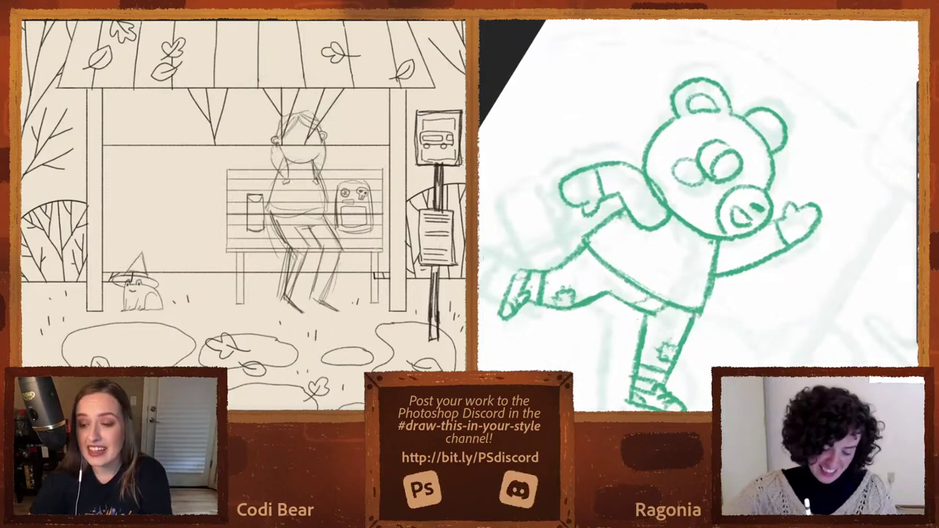
key(ctrl+comma)
drag(677, 298, 702, 304)
key(ctrl+comma)
mouse_move(631, 274)
mouse_down()
mouse_move(663, 289)
mouse_move(592, 235)
mouse_up()
key(ctrl+comma)
key(ctrl+comma)
key(ctrl+comma)
key(ctrl+comma)
key(ctrl+comma)
key(ctrl+comma)
key(ctrl+comma)
key(ctrl+comma)
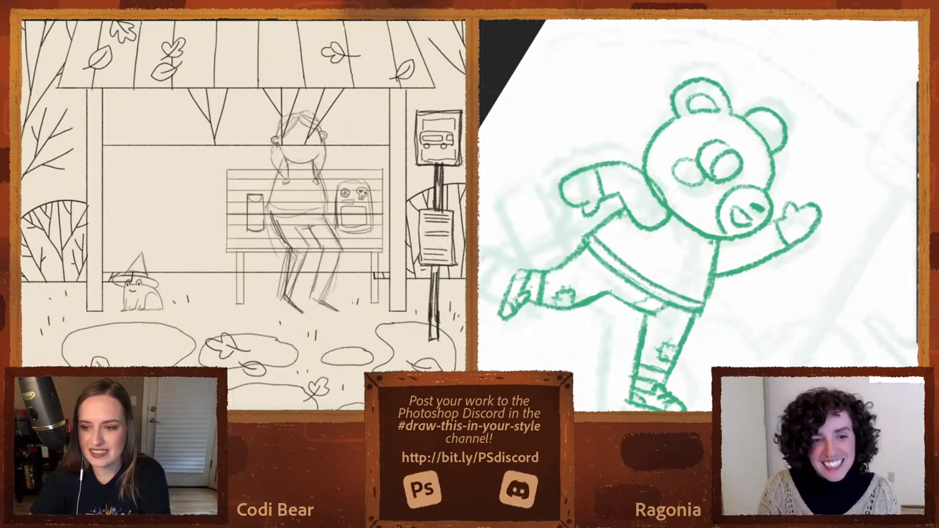
Step: Draw a second cuff line at the wrist of the panda's raised arm and clear rough lines from the girl's lower leg
key(r)
scroll(699, 215, down, 2)
scroll(699, 215, down, 1)
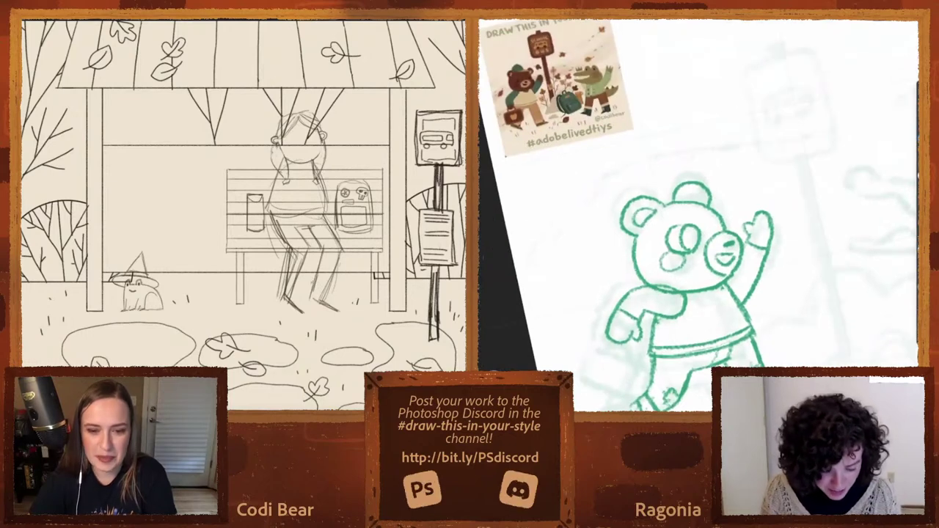
scroll(243, 224, up, 1)
scroll(723, 257, up, 4)
drag(746, 198, 784, 210)
key(ctrl+z)
drag(304, 264, 296, 296)
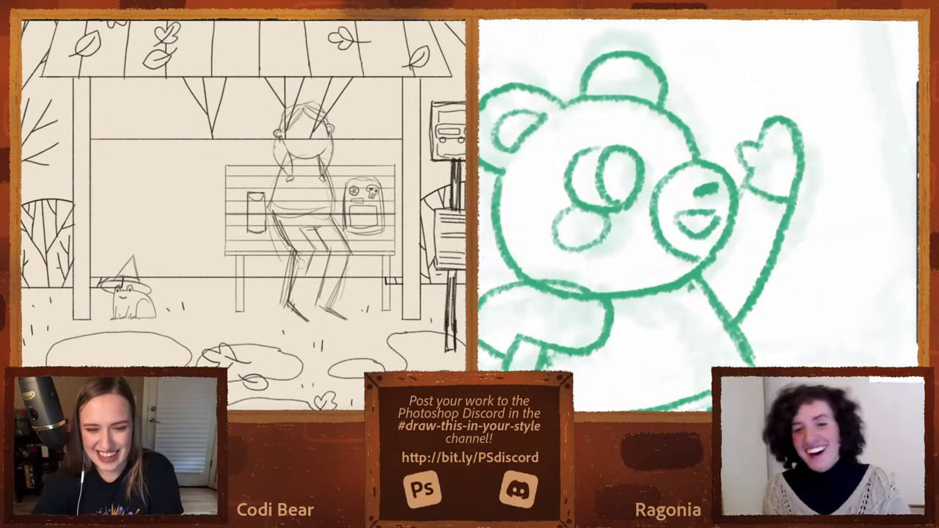
drag(748, 197, 782, 209)
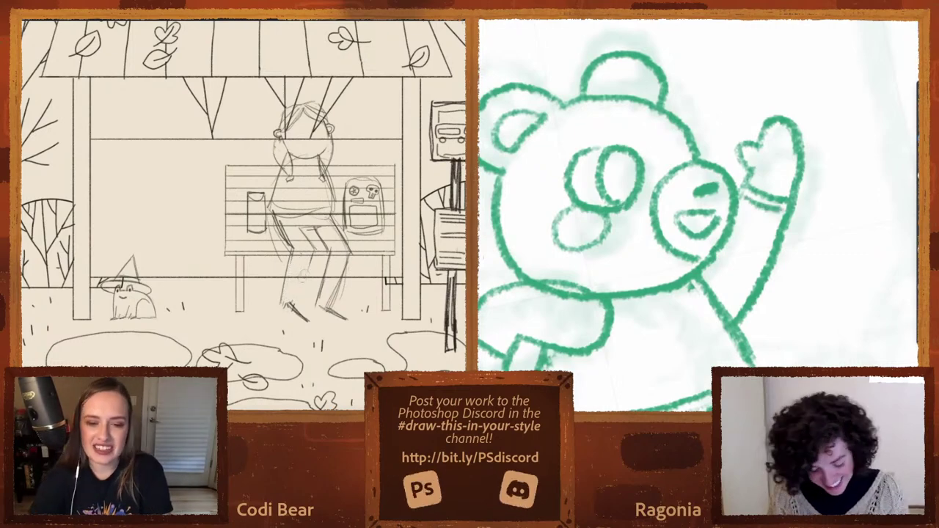
key(ctrl+z)
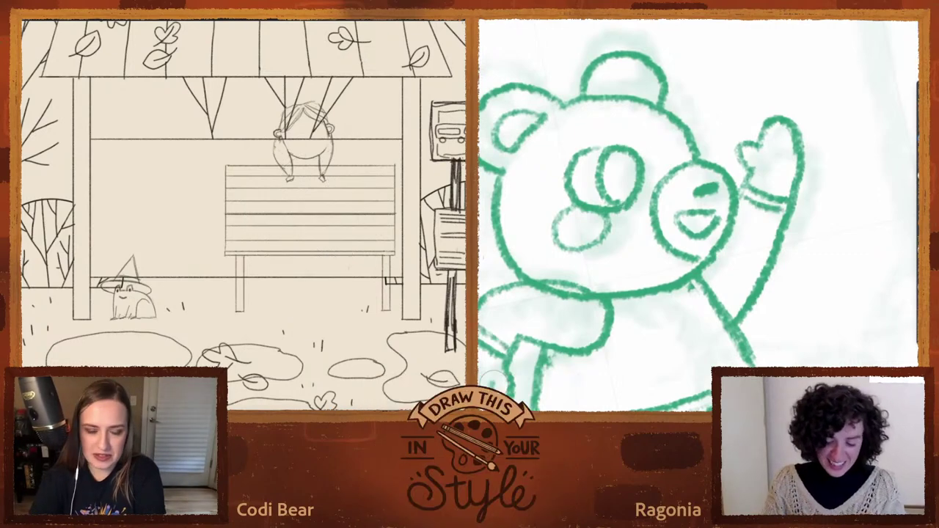
key(ctrl+shift+z)
Step: Draw short ribbing strokes and strengthen the cuff and toe lines on the girl's two boots
scroll(697, 215, down, 5)
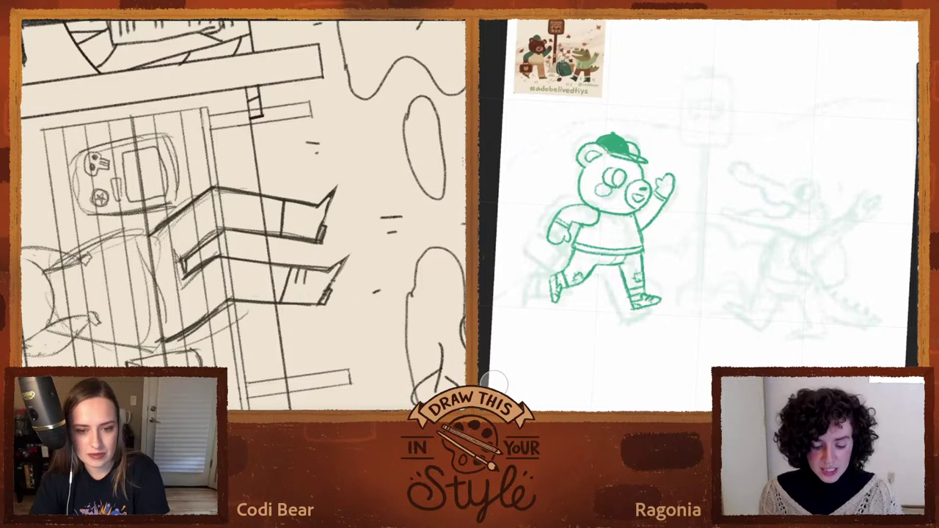
scroll(697, 212, down, 3)
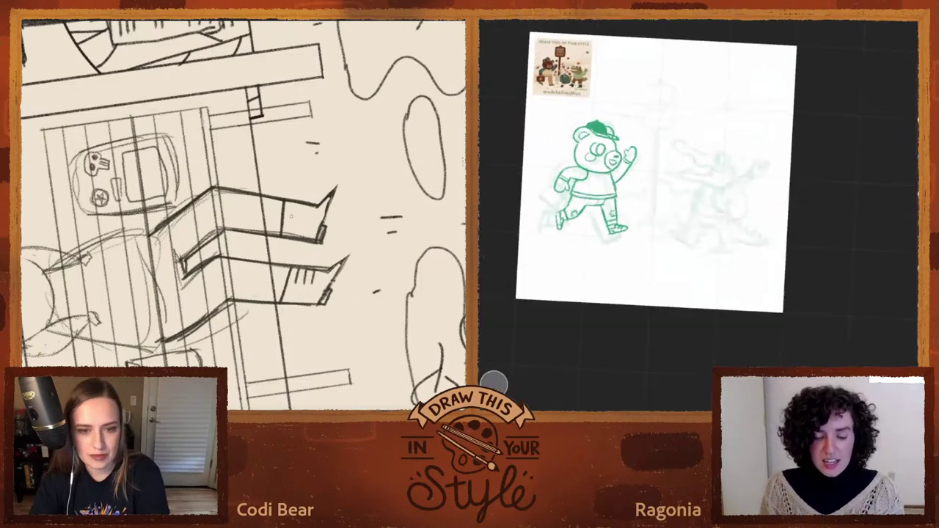
scroll(655, 212, up, 3)
mouse_move(291, 203)
mouse_down()
mouse_move(292, 217)
mouse_move(306, 212)
mouse_move(288, 198)
mouse_up()
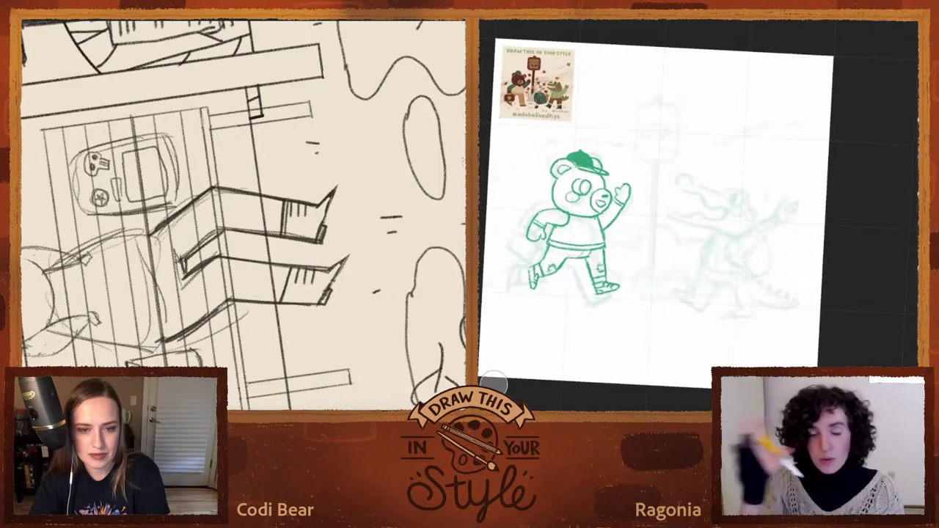
drag(283, 303, 292, 275)
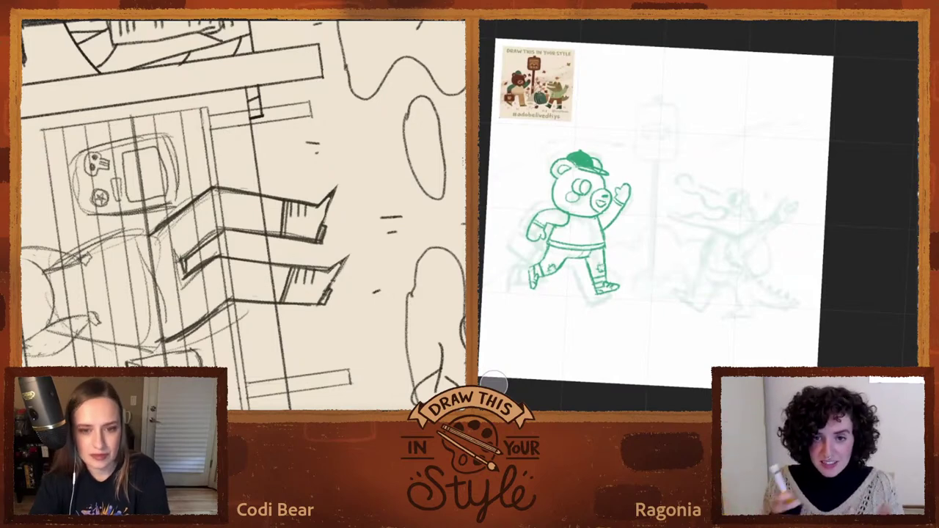
drag(329, 201, 322, 223)
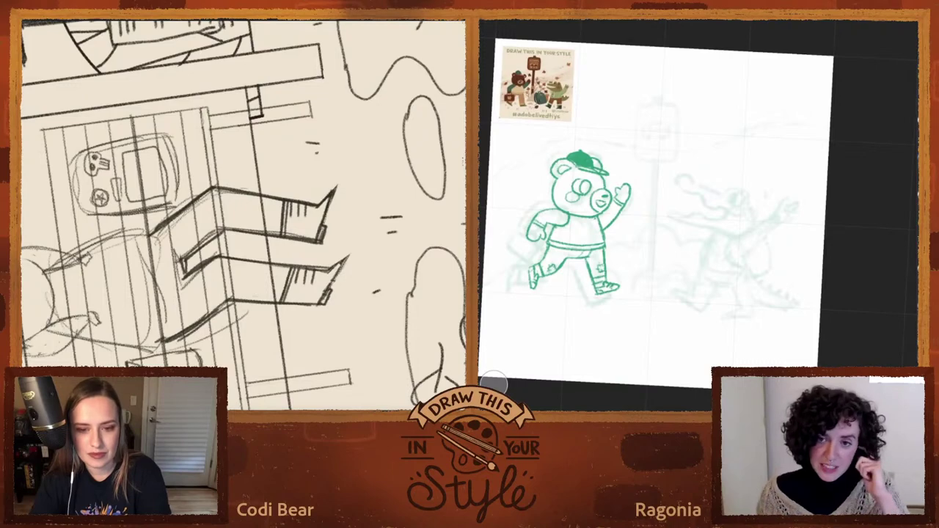
drag(345, 259, 330, 286)
Step: Undo the nostril mark on the tip of the crocodile's upper snout
key(r)
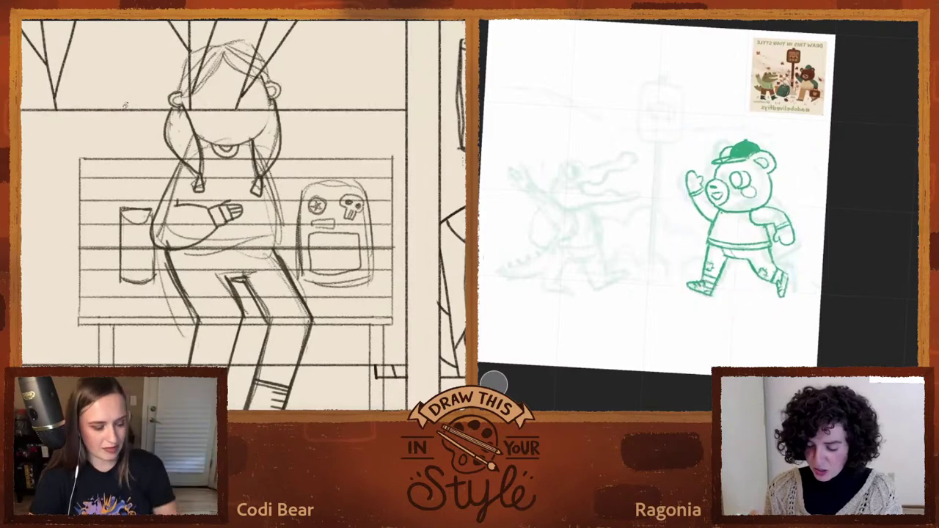
key(r)
drag(57, 245, 128, 364)
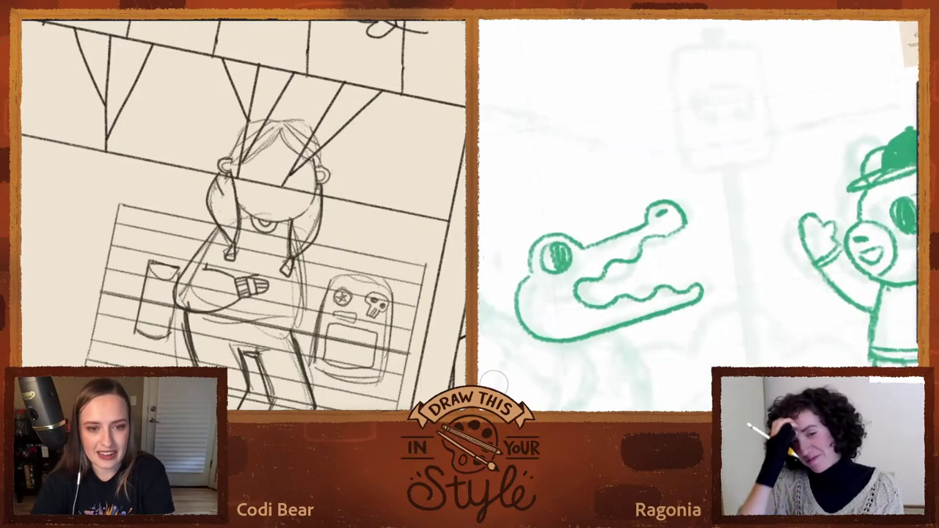
key(ctrl+z)
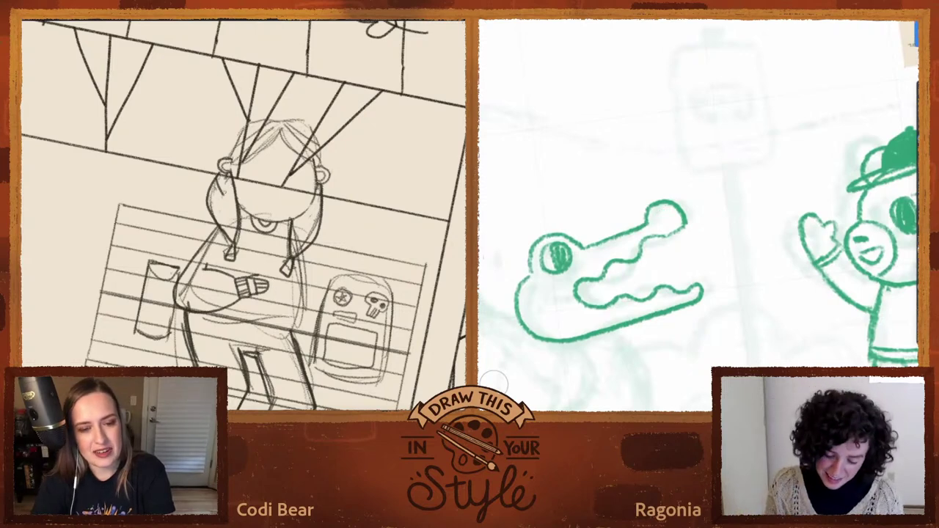
Step: Draw a small nostril arc inside the rounded tip of the crocodile's upper snout
drag(657, 218, 671, 216)
scroll(704, 235, down, 4)
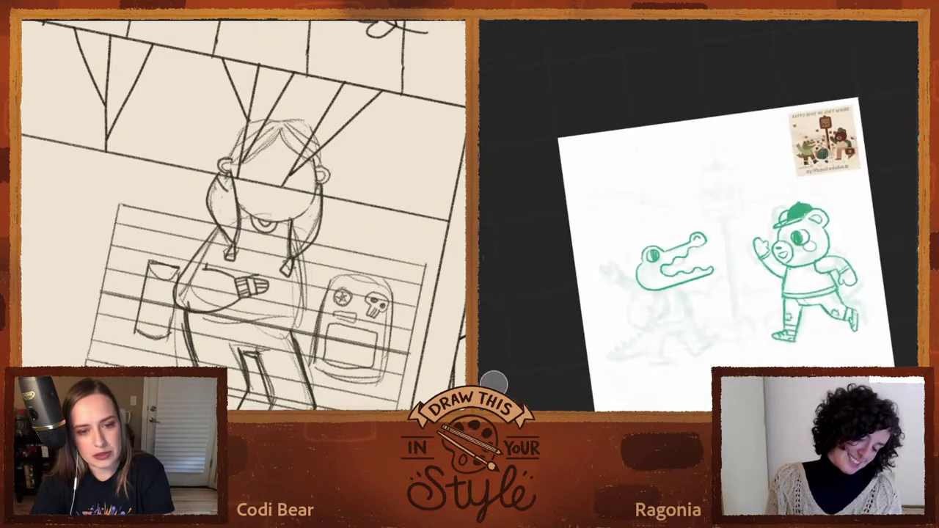
scroll(704, 235, up, 3)
Step: Reshape the crocodile's eye with a half-closed lid and flat lower edge, and draw crossing strand lines on the girl's braid
click(494, 383)
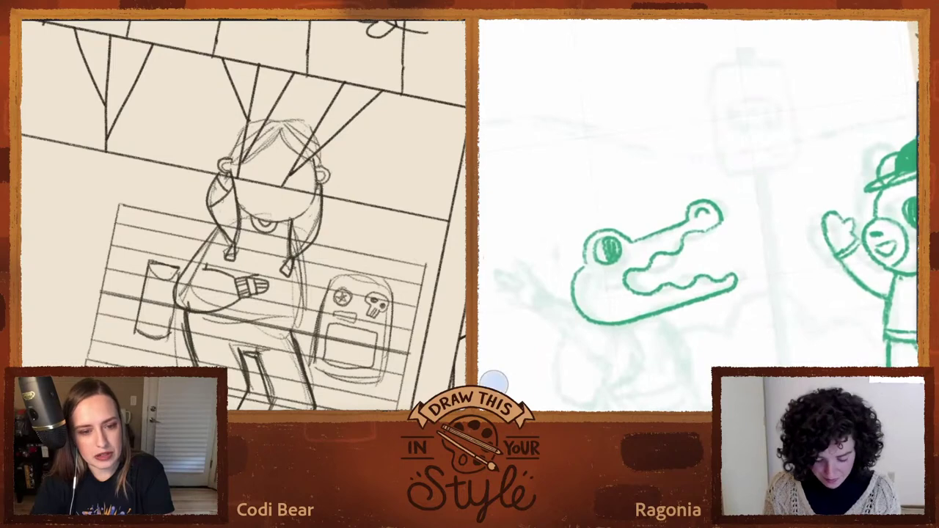
mouse_move(618, 263)
mouse_down()
mouse_move(608, 262)
mouse_move(612, 252)
mouse_up()
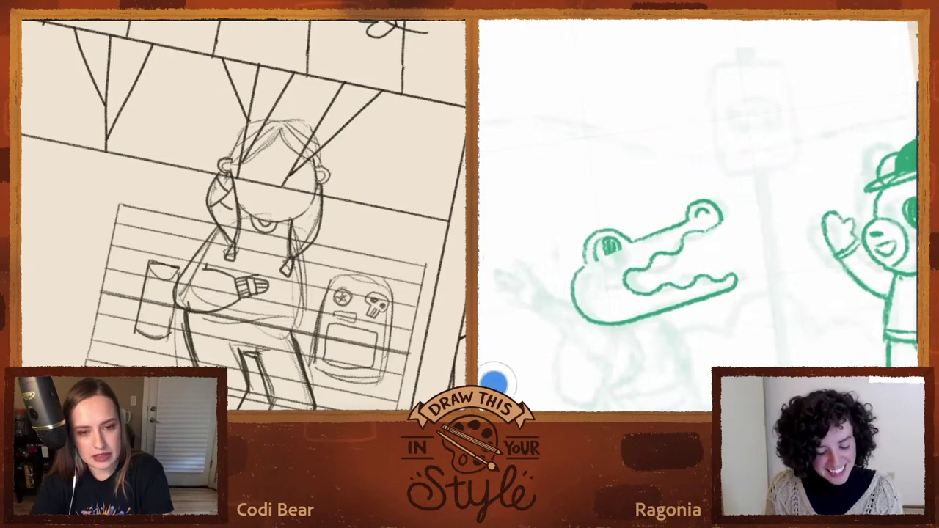
drag(235, 205, 216, 223)
drag(603, 256, 618, 254)
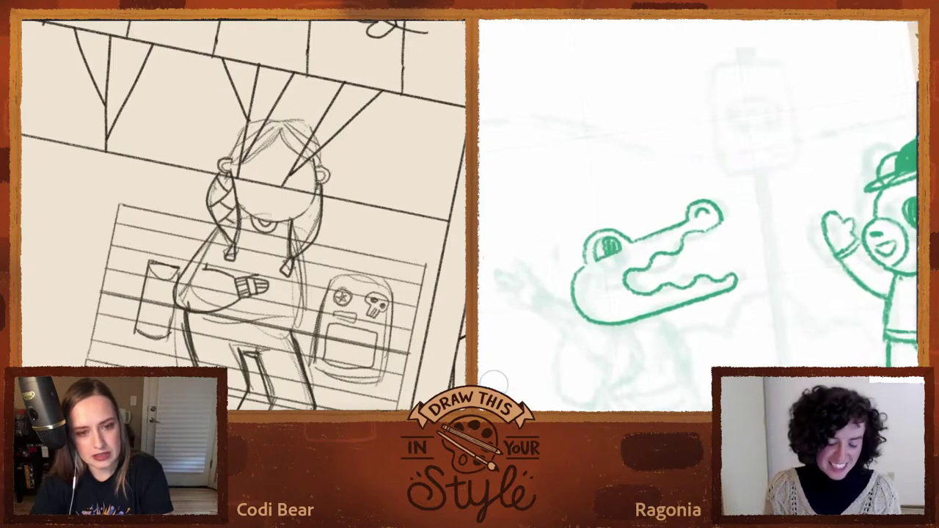
scroll(726, 249, down, 5)
scroll(727, 272, up, 5)
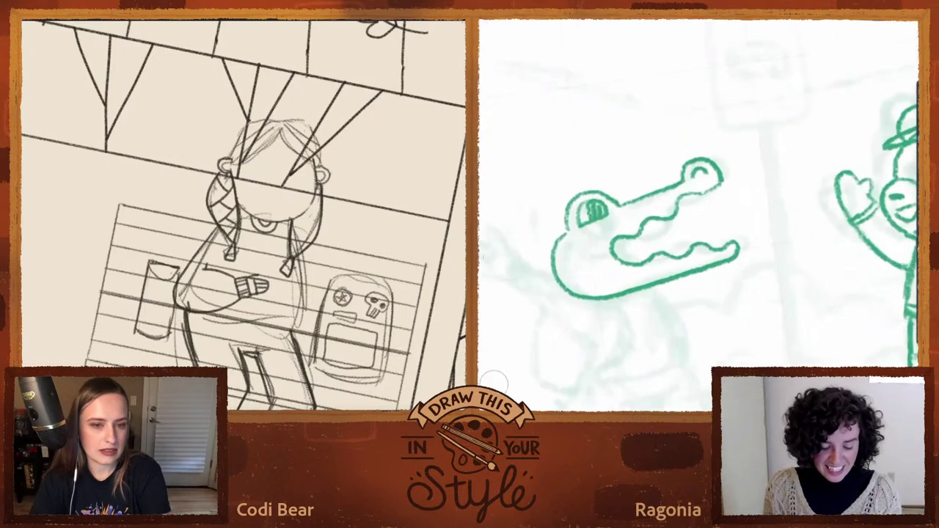
Step: Clear the hatching from the crocodile's eye and redraw the pupil as a solid dark shape under the lid
click(494, 383)
mouse_move(600, 209)
mouse_down()
mouse_move(590, 215)
mouse_move(591, 207)
mouse_up()
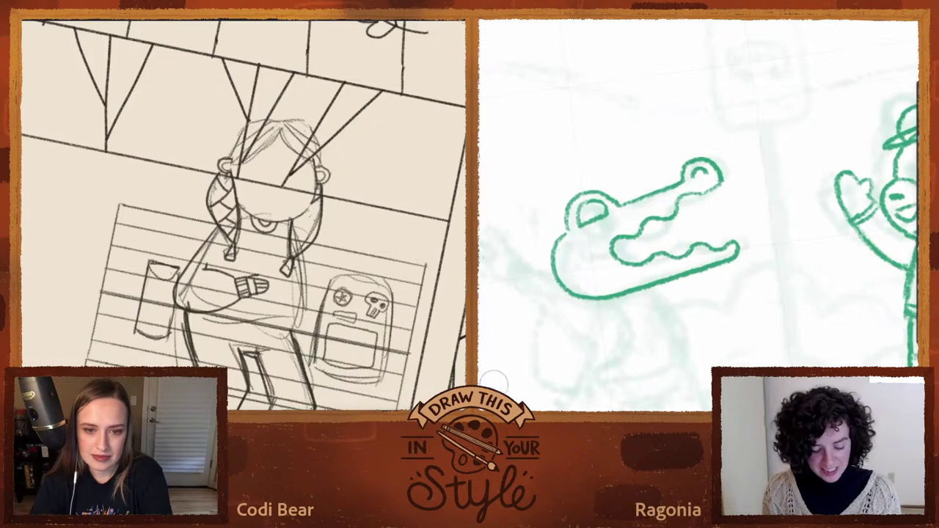
mouse_move(595, 204)
mouse_down()
mouse_move(593, 218)
mouse_move(598, 206)
mouse_up()
scroll(731, 247, down, 5)
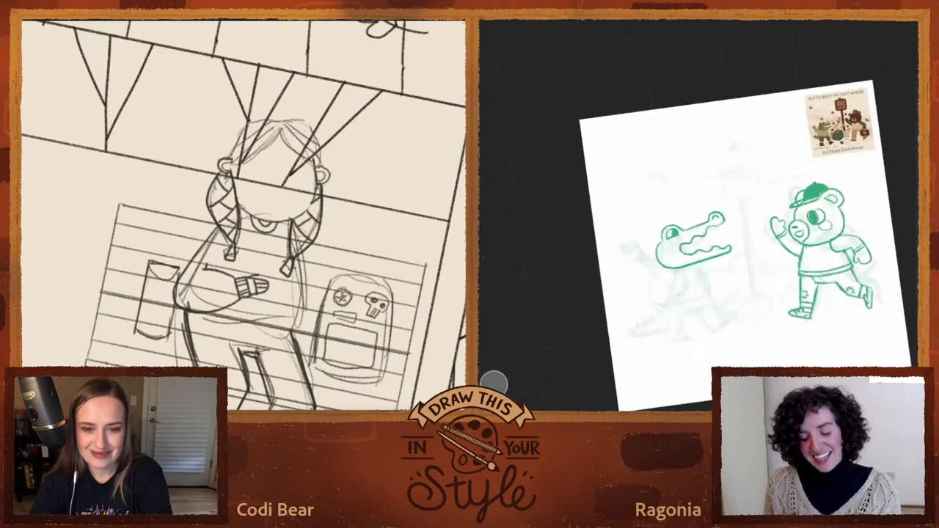
scroll(699, 216, up, 2)
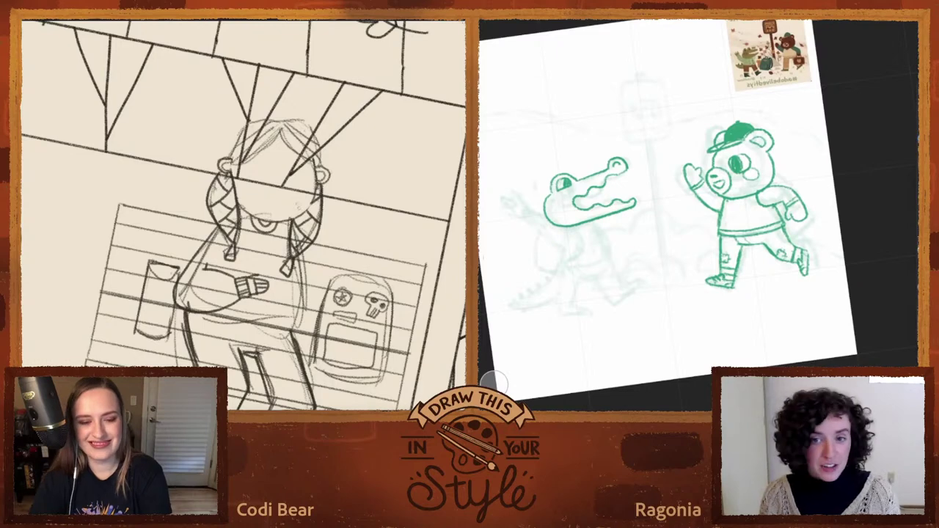
scroll(243, 215, down, 1)
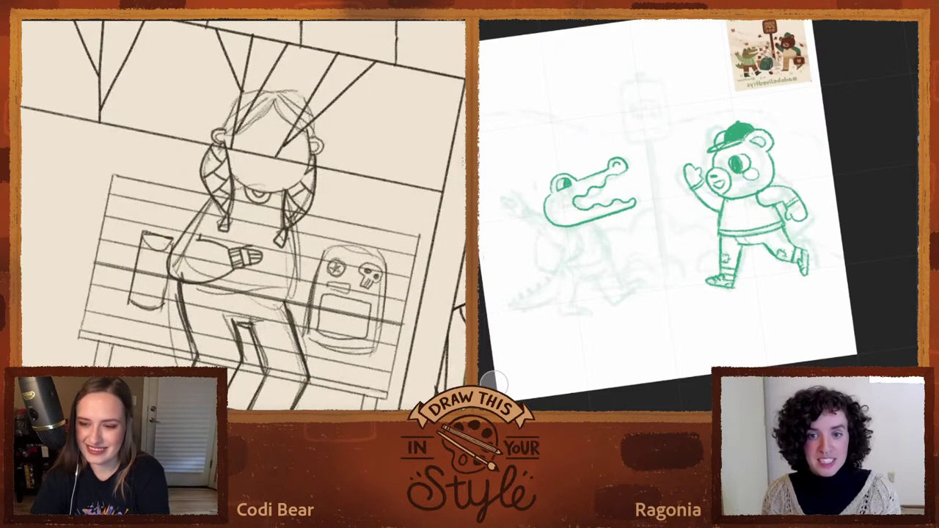
key(ctrl+z)
key(ctrl+shift+z)
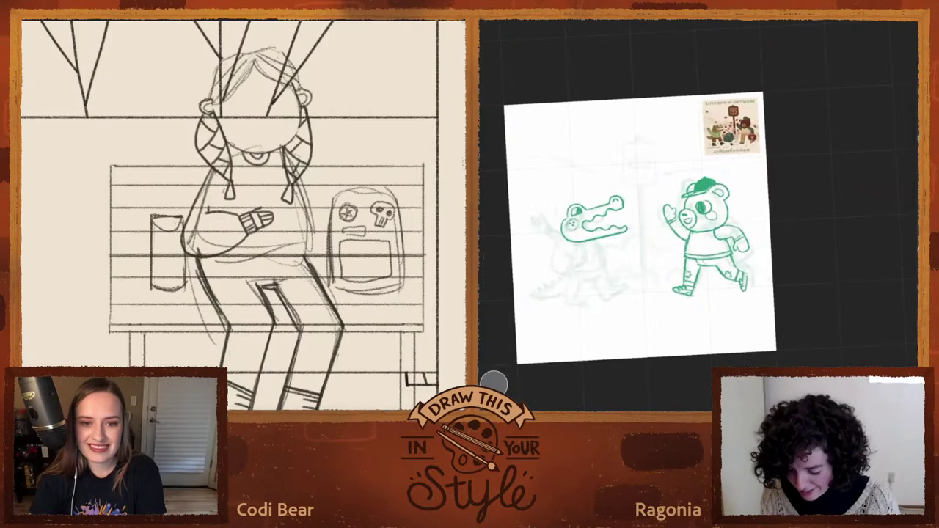
Step: Draw the girl's second arm bending from the shoulder across her torso to a hand near the first one
mouse_move(305, 167)
mouse_down()
mouse_move(328, 196)
mouse_move(334, 242)
mouse_move(289, 248)
mouse_move(280, 229)
mouse_move(267, 237)
mouse_move(277, 243)
mouse_up()
scroll(583, 280, up, 3)
scroll(494, 384, up, 3)
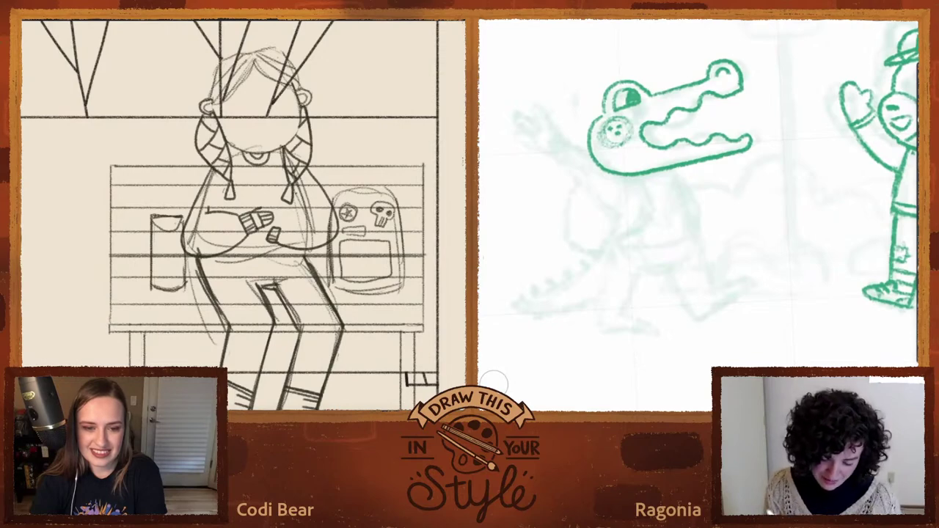
Step: Outline the crocodile's tail with a curved upper edge, a rounded tip and a lower line back towards the body
drag(73, 245, 110, 121)
drag(123, 229, 143, 198)
mouse_move(609, 226)
mouse_down()
mouse_move(573, 278)
mouse_move(523, 300)
mouse_move(526, 314)
mouse_move(576, 316)
mouse_move(600, 312)
mouse_up()
scroll(732, 265, down, 5)
scroll(727, 251, up, 5)
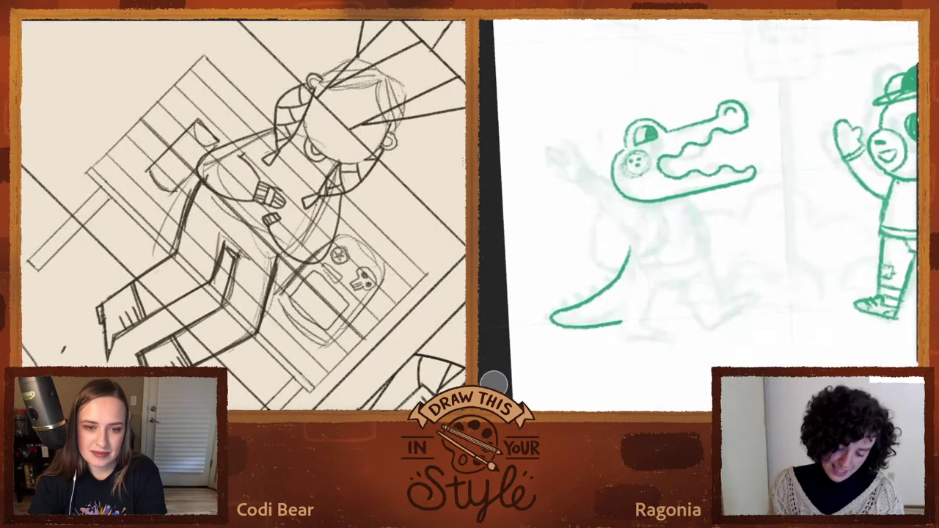
Step: Draw a row of small pointed spikes along the crocodile's tail, redoing the first ones, and refine the girl's sleeve and hand lines
drag(262, 217, 258, 201)
drag(554, 309, 575, 300)
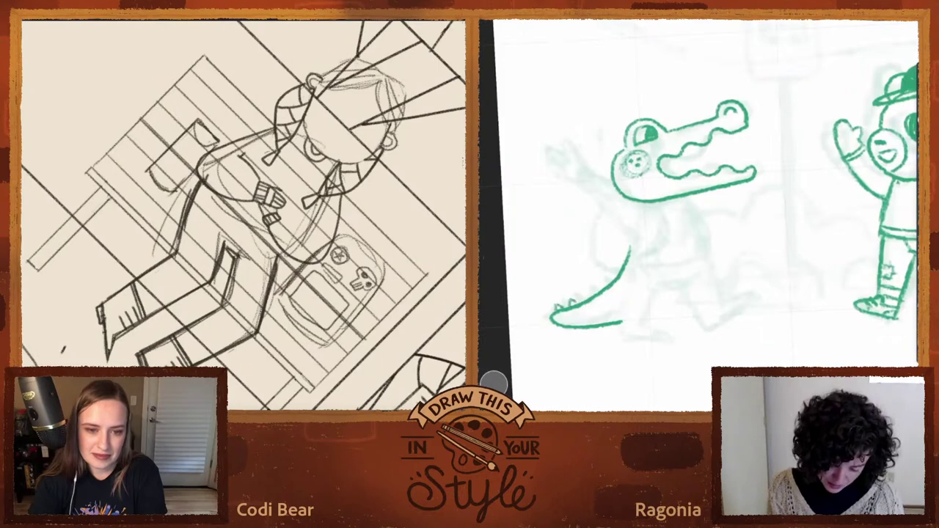
key(ctrl+z)
key(ctrl+z)
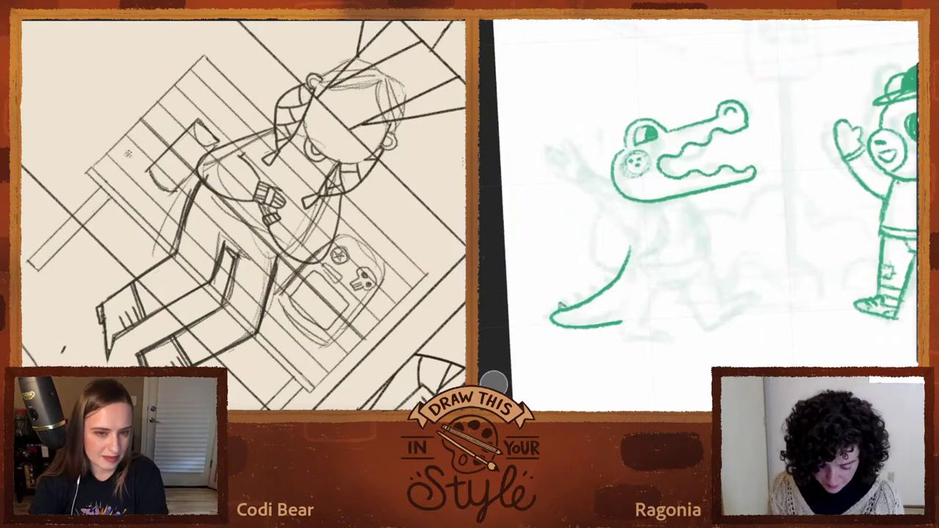
drag(116, 172, 189, 91)
drag(559, 311, 567, 306)
drag(188, 92, 140, 129)
drag(576, 303, 600, 290)
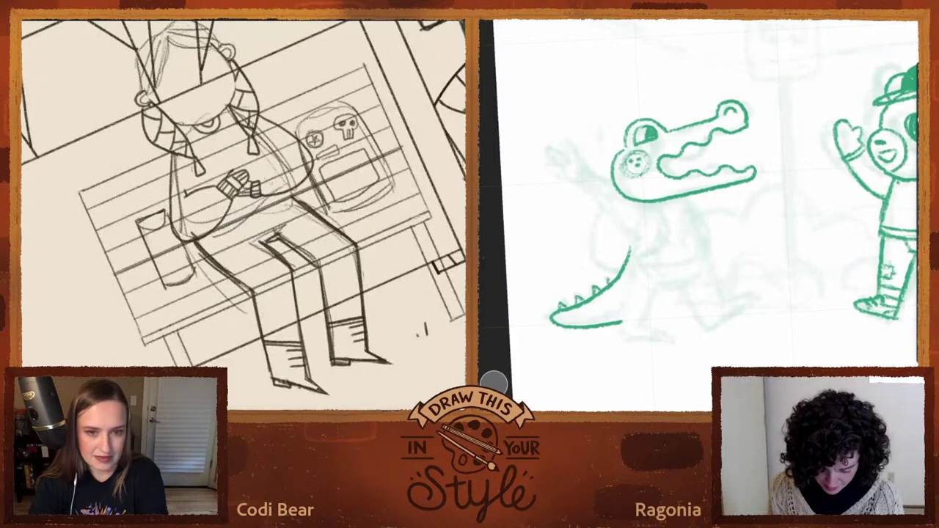
Step: Examine the reference illustration's characters and the empty area between the frog and the bench in the shelter sketch
scroll(721, 270, down, 5)
scroll(723, 284, up, 5)
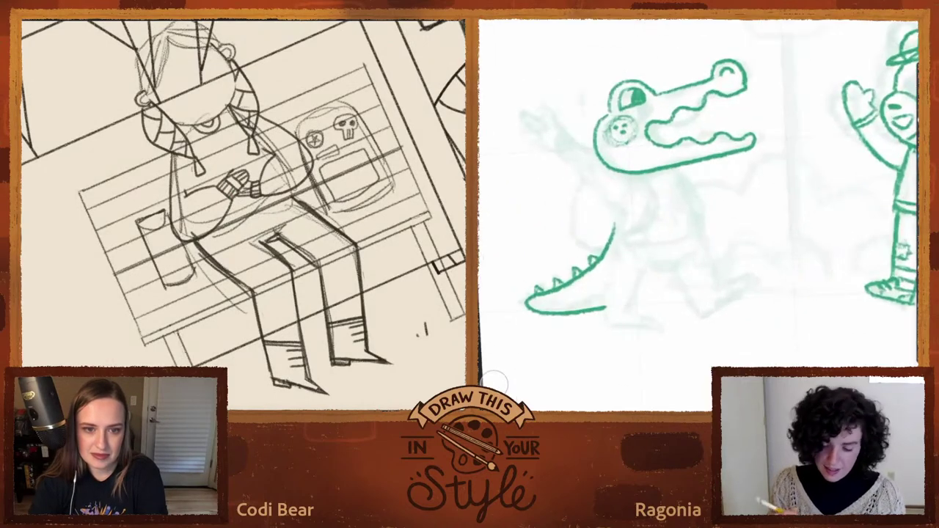
scroll(698, 215, down, 5)
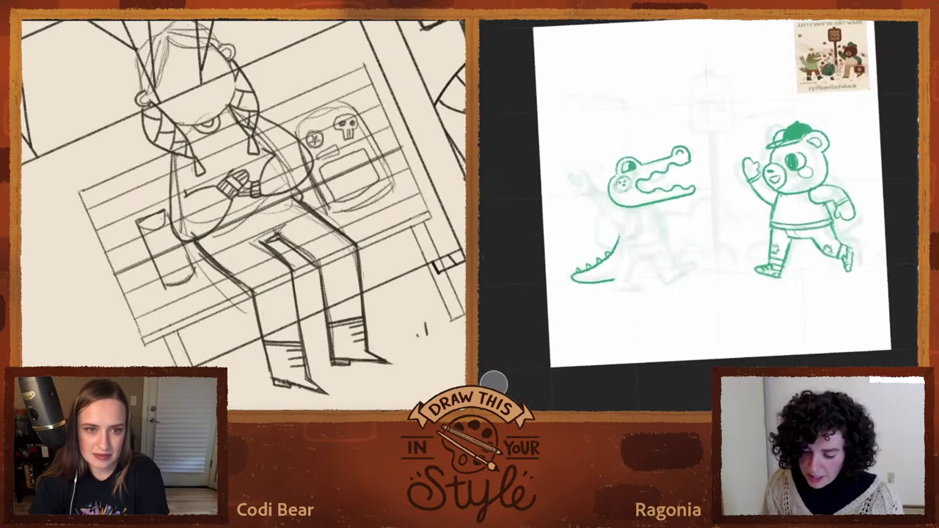
scroll(698, 215, up, 6)
key(Escape)
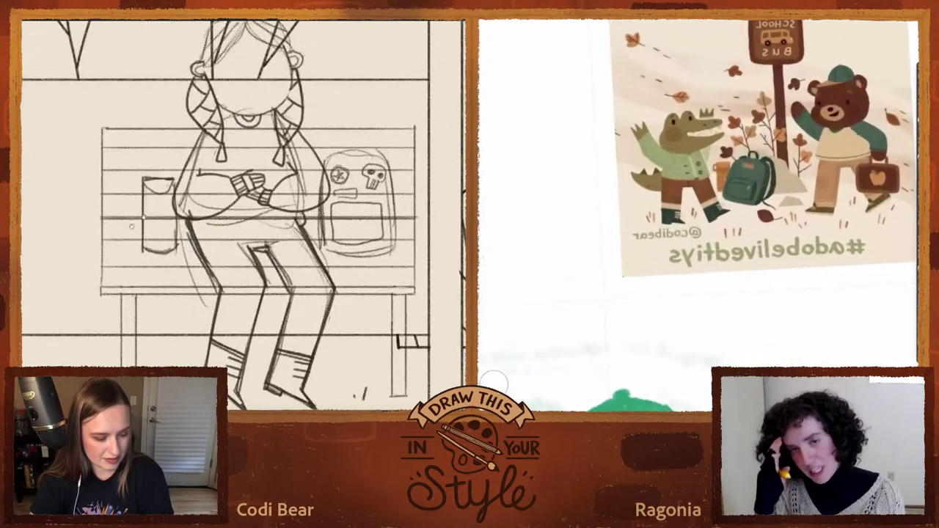
drag(132, 226, 290, 178)
drag(115, 208, 187, 228)
scroll(699, 215, down, 6)
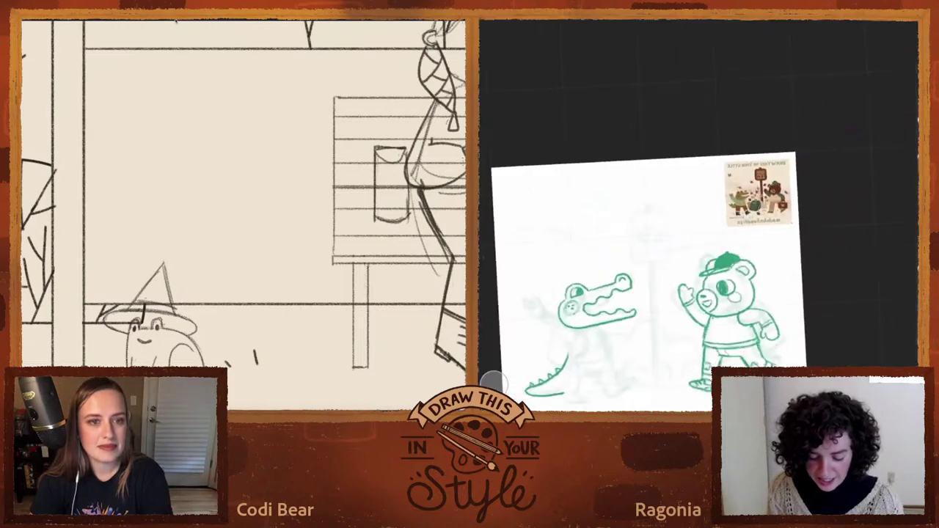
click(39, 24)
scroll(775, 243, up, 2)
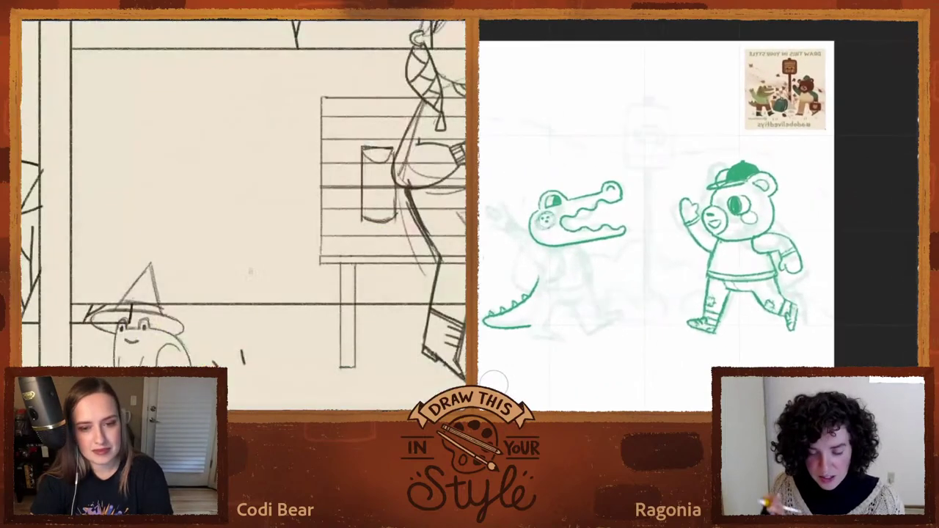
mouse_move(262, 254)
mouse_down()
mouse_move(235, 245)
mouse_move(227, 289)
mouse_move(279, 294)
mouse_up()
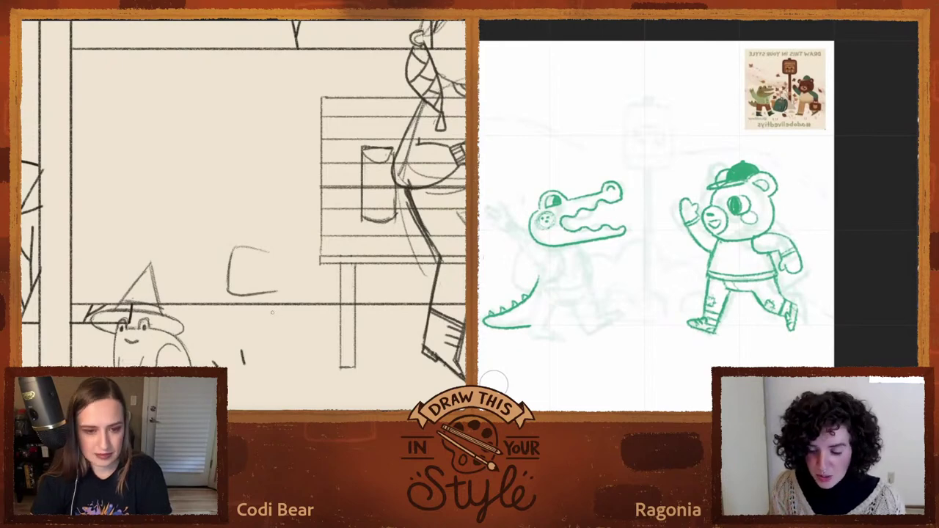
key(ctrl+z)
key(ctrl+z)
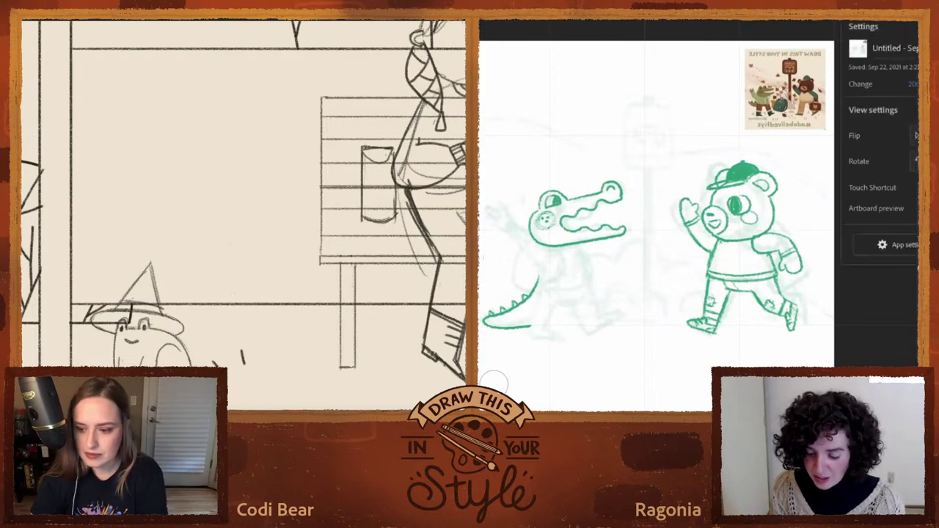
Step: Flip the animal canvas view horizontally and sketch a cat's head with two pointed ears between the frog and the bench
click(915, 135)
key(h)
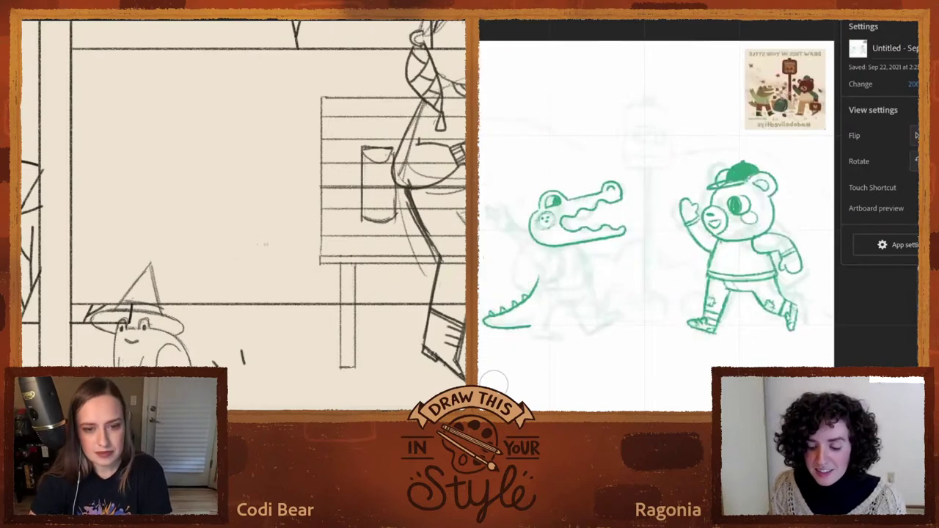
click(915, 135)
mouse_move(265, 244)
mouse_down()
mouse_move(226, 245)
mouse_move(227, 278)
mouse_move(269, 276)
mouse_move(266, 244)
mouse_up()
click(915, 135)
mouse_move(264, 242)
mouse_down()
mouse_move(236, 239)
mouse_move(231, 227)
mouse_move(269, 250)
mouse_move(259, 241)
mouse_up()
key(Escape)
click(915, 26)
click(915, 135)
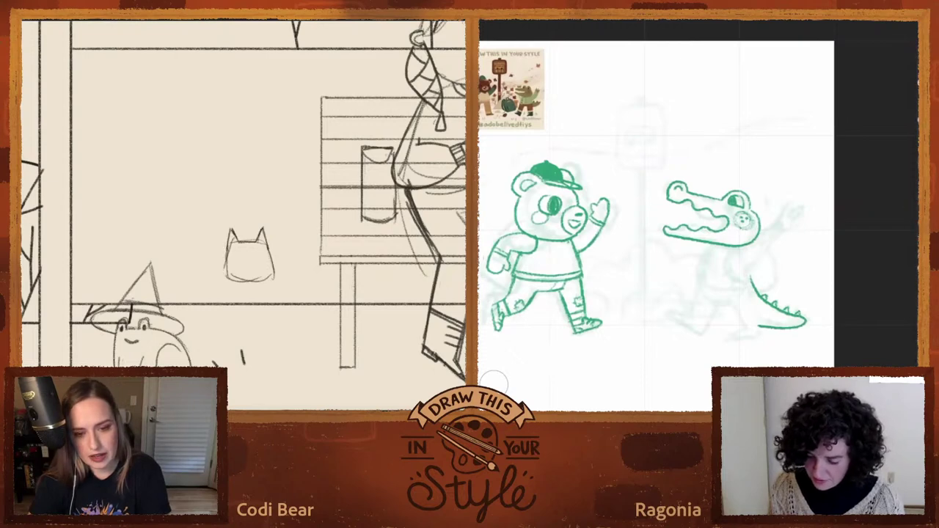
Step: Draw the crocodile's front body line from below the jaw, replacing the straight attempt with a rounded belly curve
scroll(784, 317, up, 3)
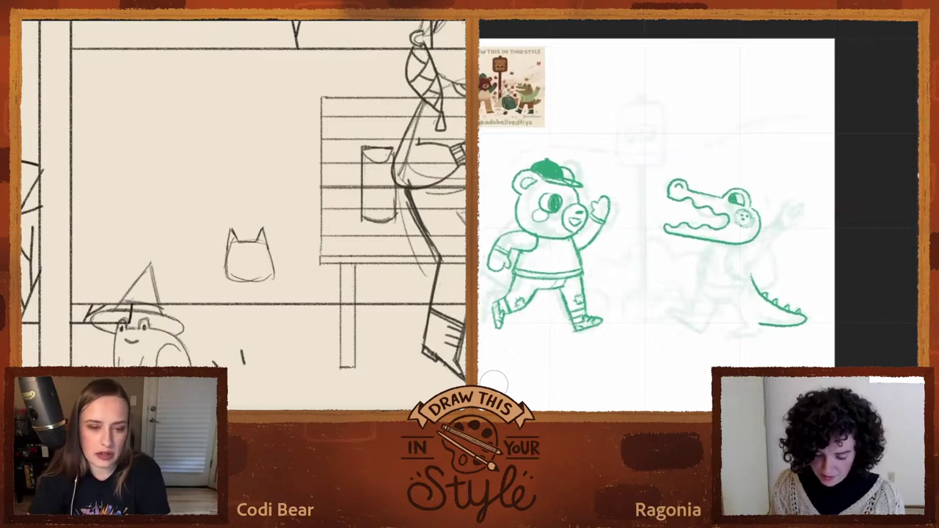
drag(665, 206, 636, 309)
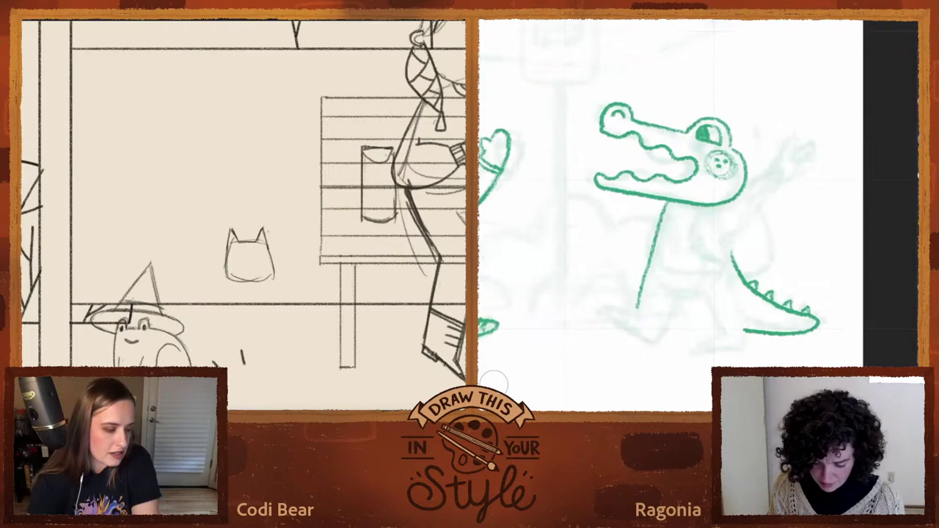
key(ctrl+z)
mouse_move(702, 293)
mouse_down()
mouse_move(674, 284)
mouse_move(658, 260)
mouse_move(666, 209)
mouse_up()
scroll(755, 258, down, 5)
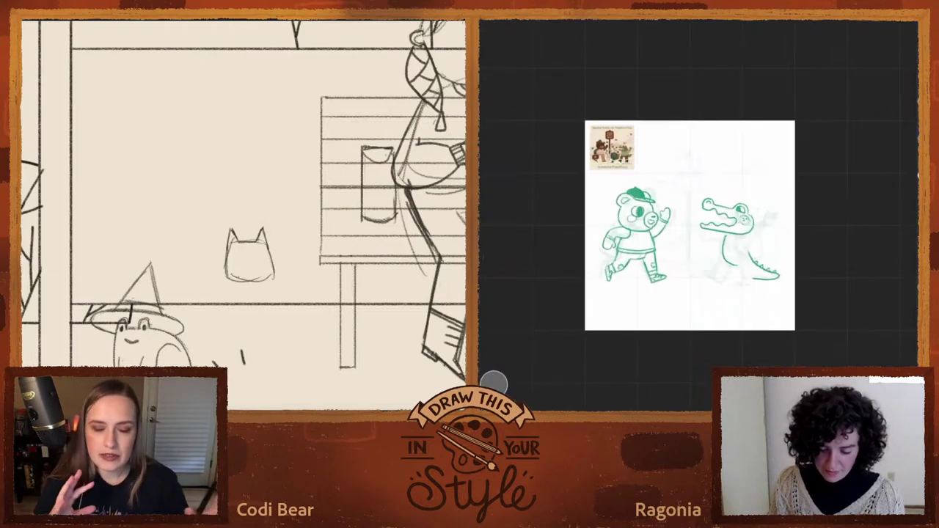
scroll(697, 216, up, 5)
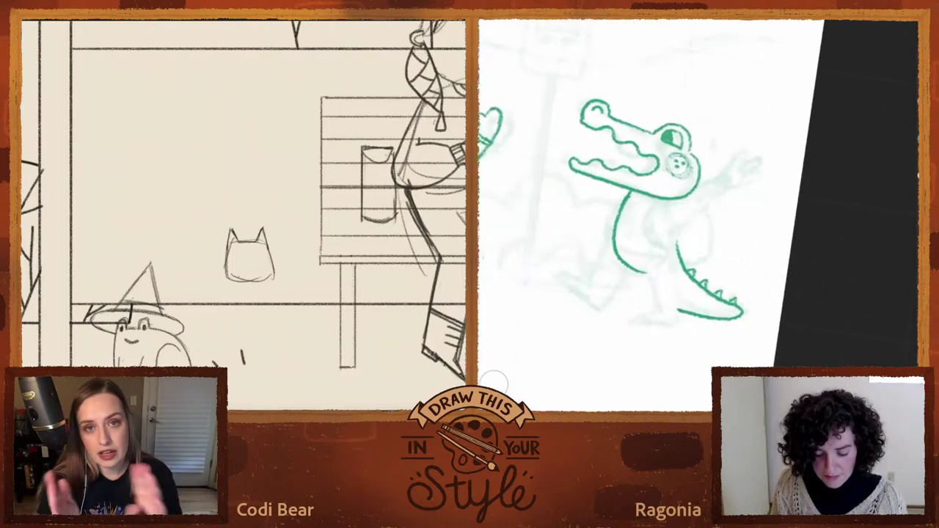
Step: Draw the two sides of the crocodile's forward leg, extending diagonally down from the belly
drag(612, 254, 593, 278)
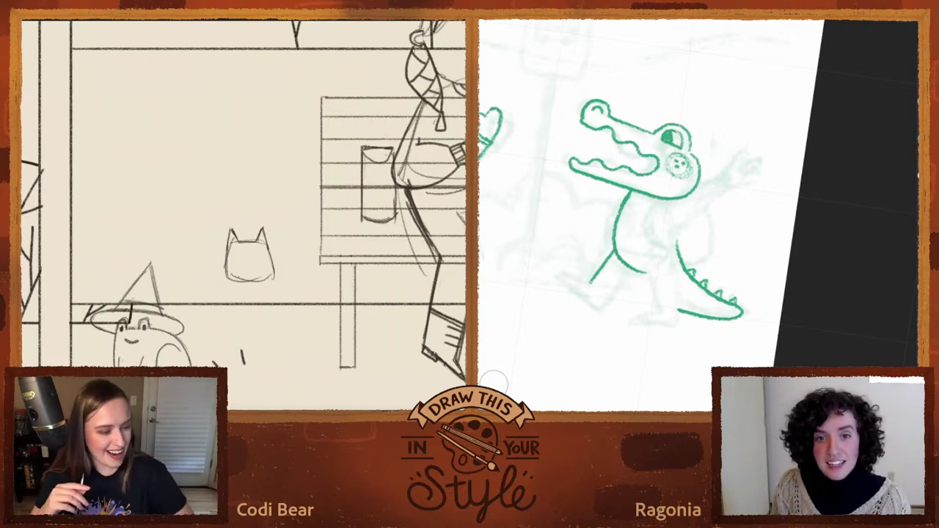
scroll(615, 283, up, 3)
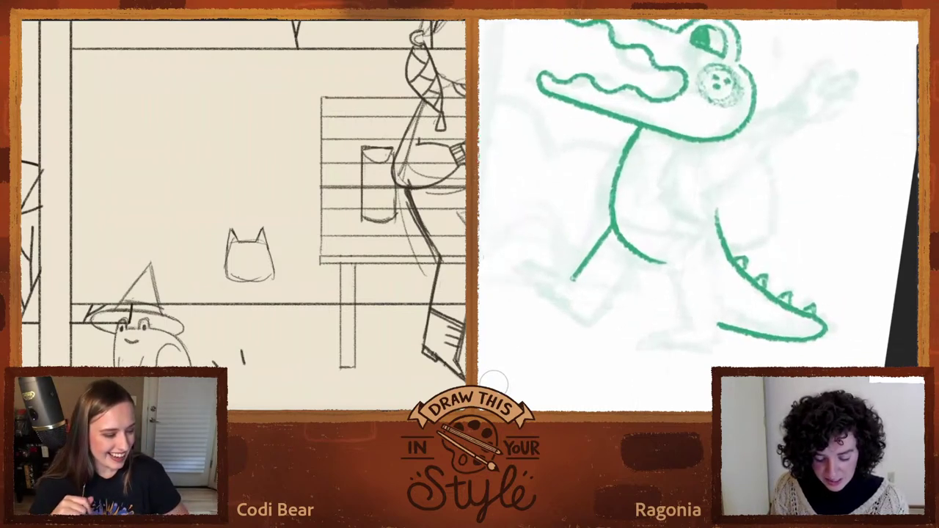
drag(581, 310, 647, 261)
scroll(736, 282, down, 3)
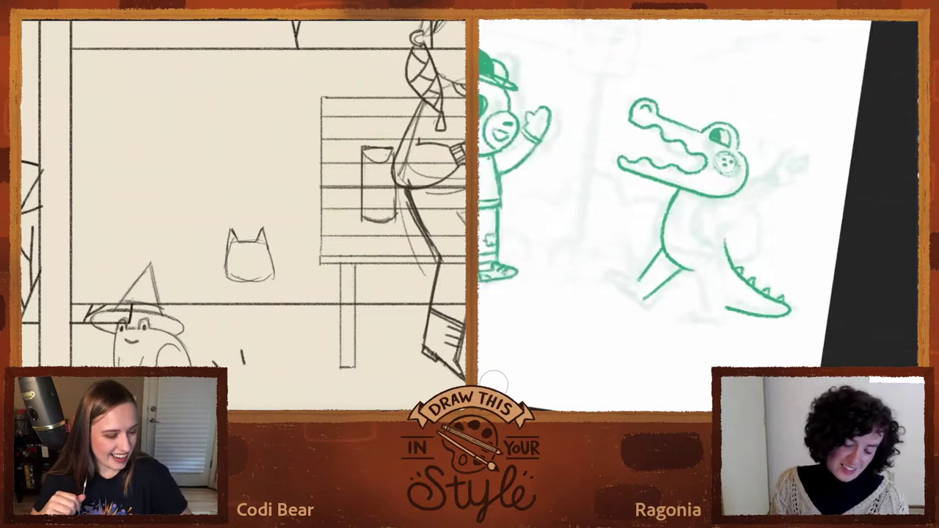
scroll(734, 257, down, 2)
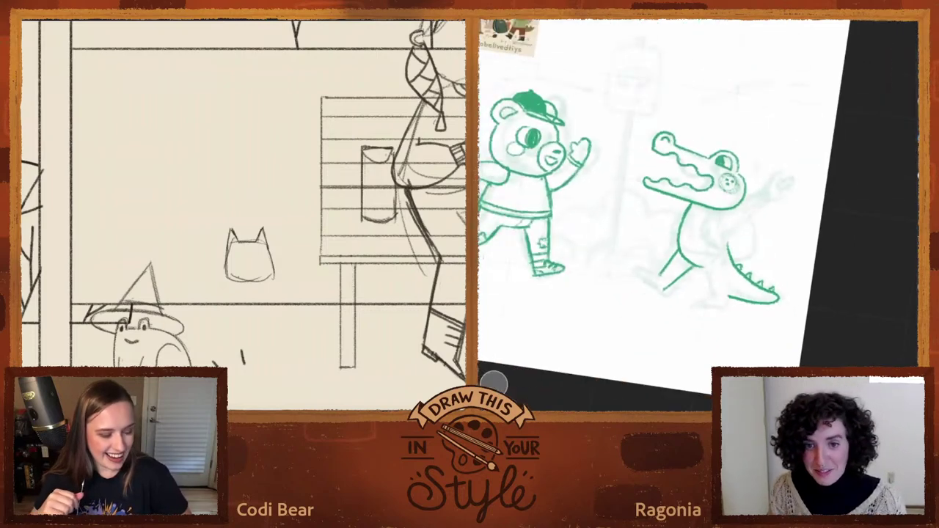
Step: Draw the two sides of the crocodile's rear leg between the belly and the base of the tail
scroll(661, 190, up, 3)
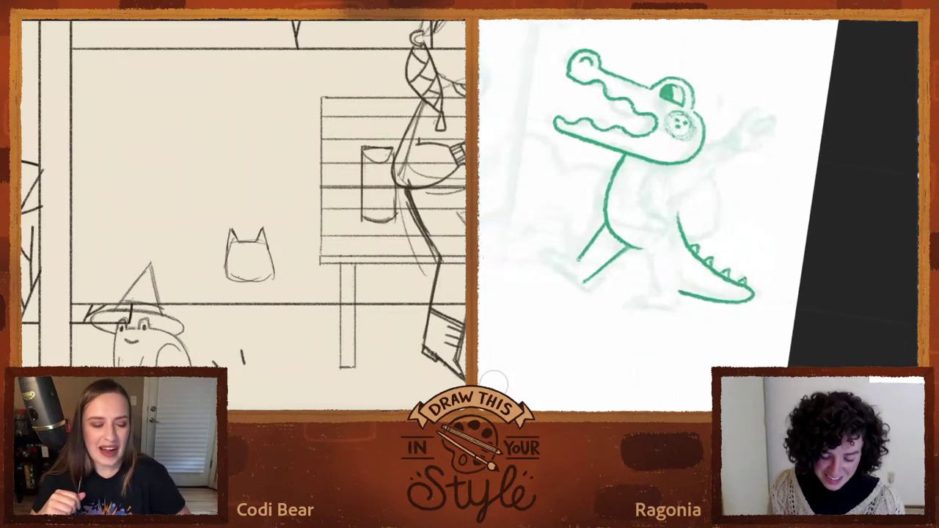
mouse_move(641, 251)
mouse_down()
mouse_move(653, 293)
mouse_move(677, 284)
mouse_move(677, 272)
mouse_up()
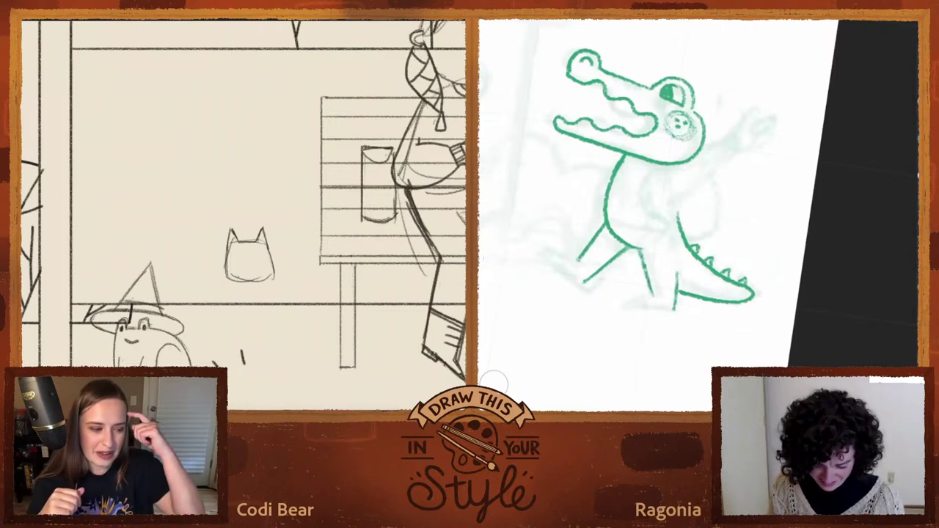
drag(675, 309, 676, 249)
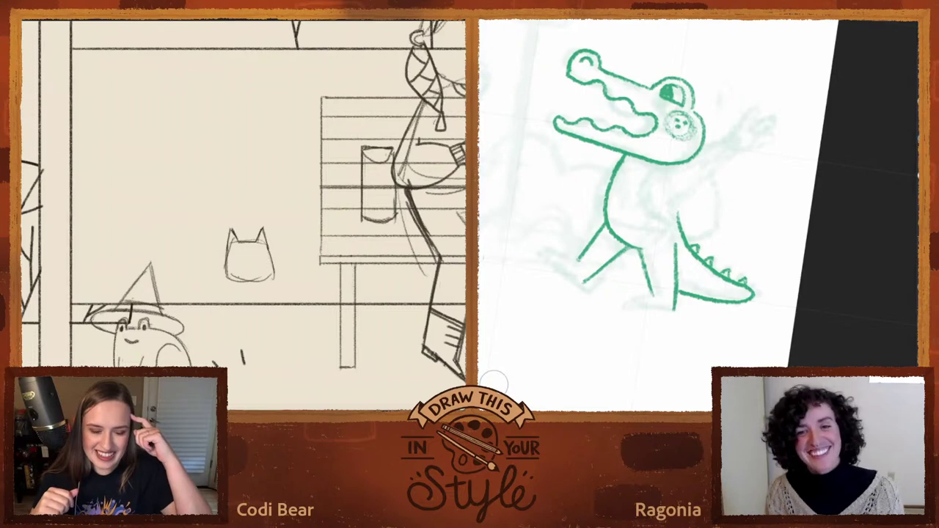
Step: Draw long, pointed feet closing the ends of the crocodile's rear and front legs
scroll(661, 191, down, 3)
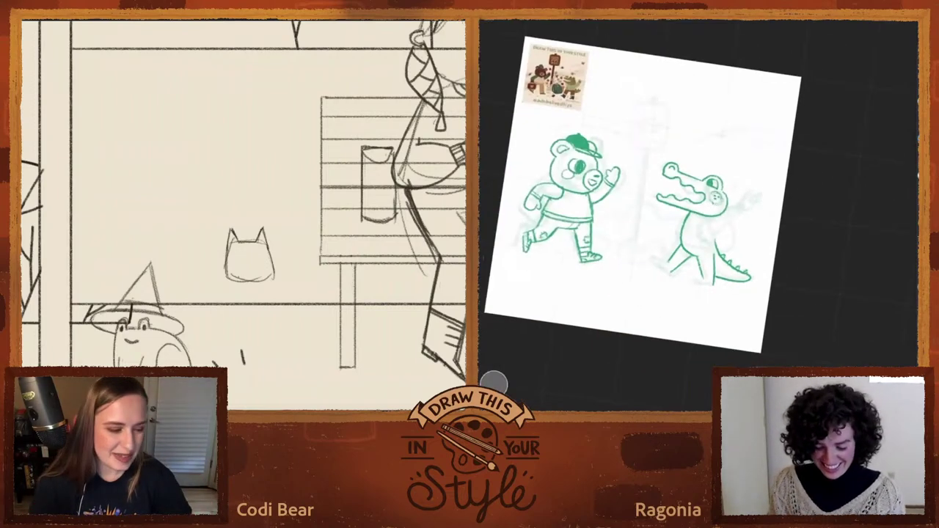
scroll(661, 191, up, 3)
drag(828, 226, 819, 174)
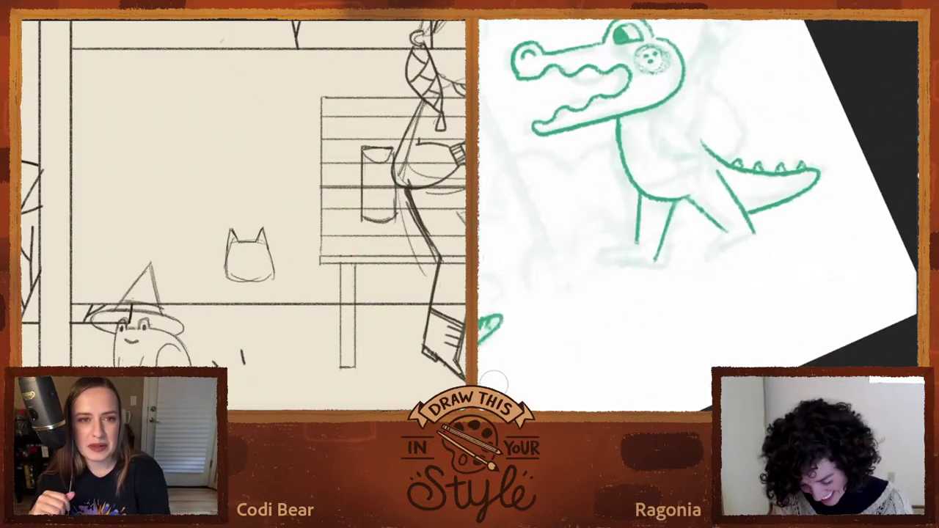
mouse_move(726, 234)
mouse_down()
mouse_move(693, 254)
mouse_move(752, 236)
mouse_up()
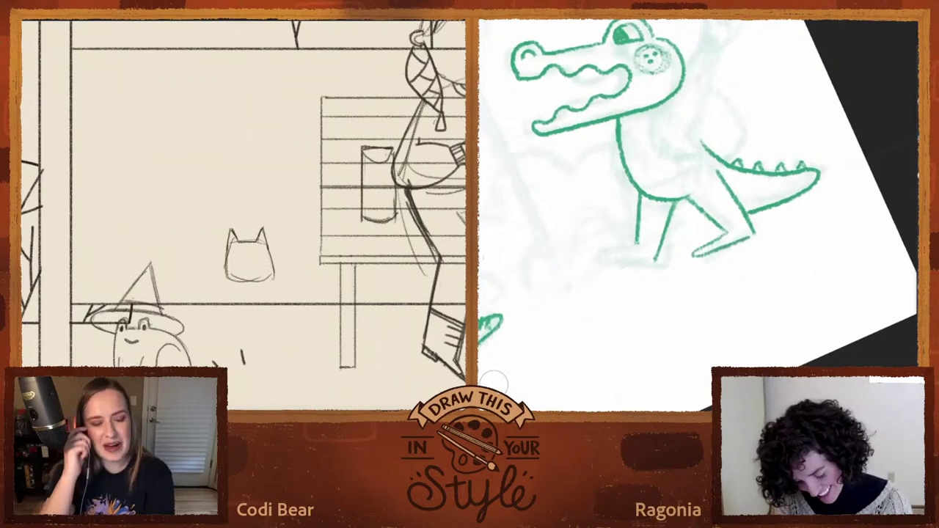
scroll(493, 384, down, 5)
scroll(494, 384, up, 5)
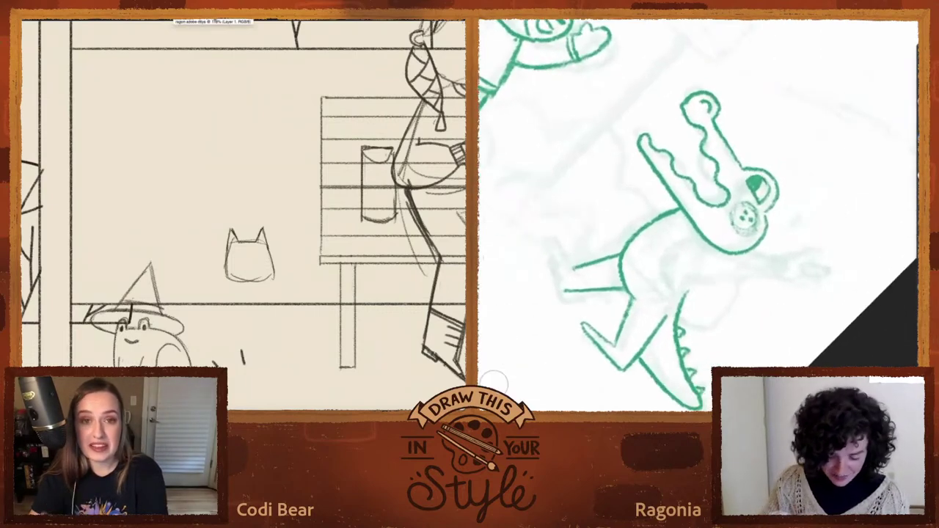
mouse_move(565, 291)
mouse_down()
mouse_move(558, 226)
mouse_move(575, 267)
mouse_up()
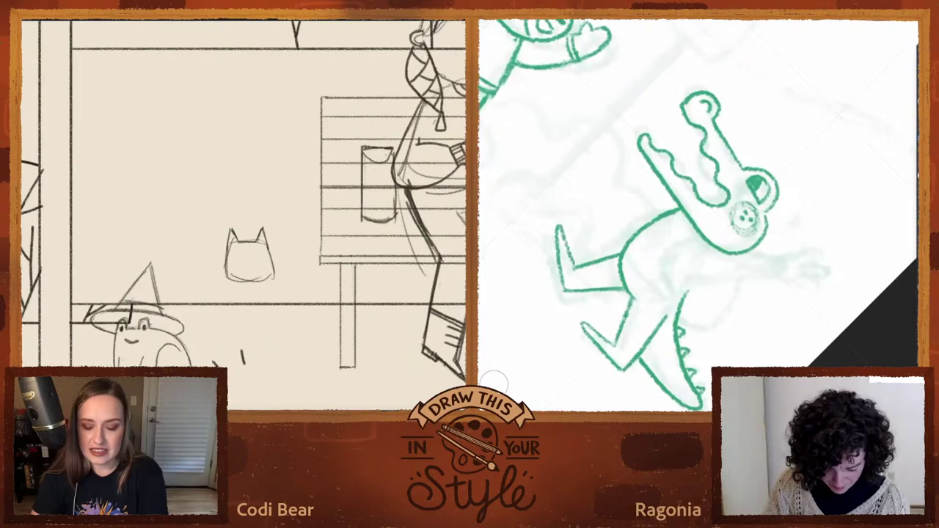
Step: Add an ankle cuff line and a toe-cap line to the crocodile's front foot so it reads as a shoe
scroll(674, 259, down, 5)
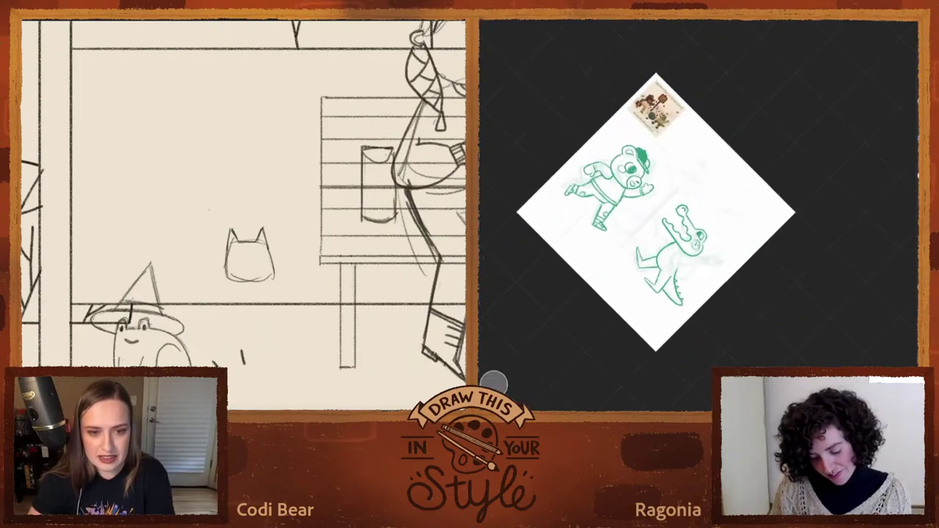
scroll(662, 266, up, 5)
scroll(241, 218, down, 5)
drag(622, 226, 629, 251)
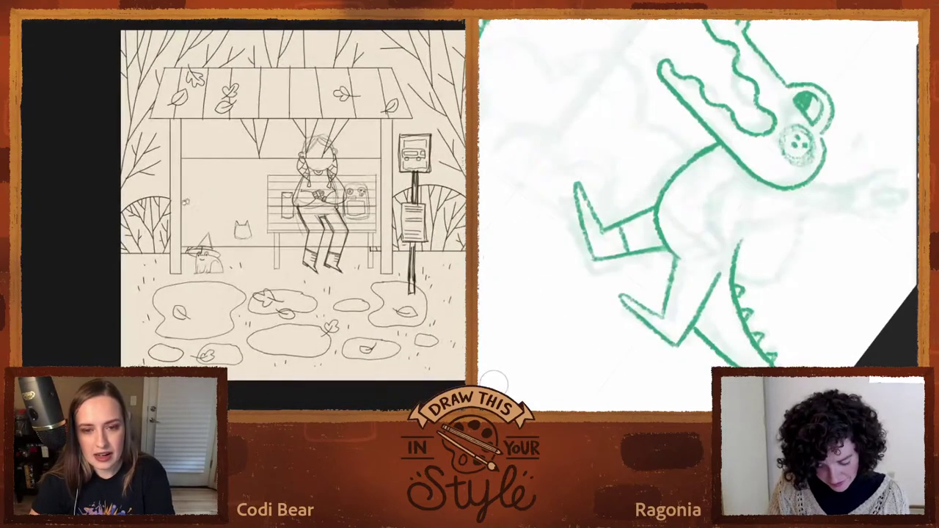
drag(186, 201, 164, 213)
drag(581, 200, 588, 208)
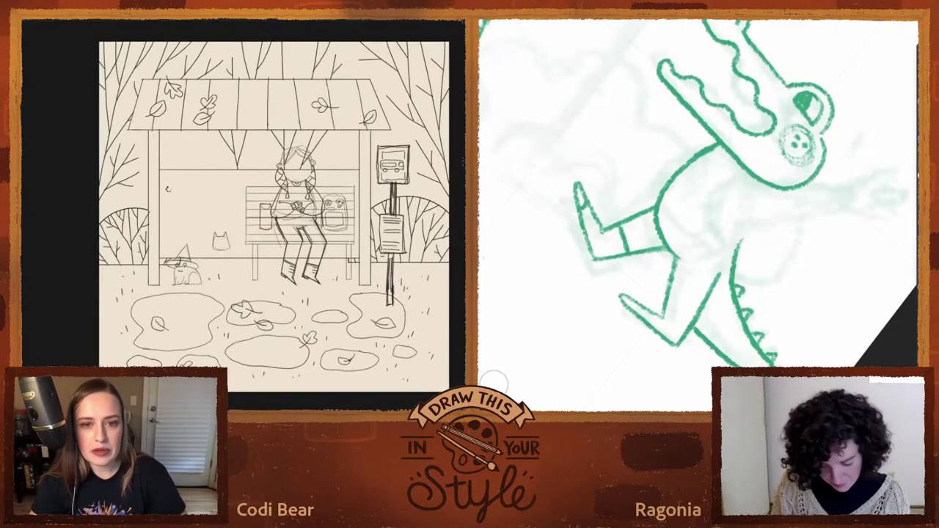
Step: Detail both crocodile shoes with round ankle patches and clean up the tail's underside where it meets the rear leg
scroll(697, 215, down, 5)
scroll(697, 215, up, 4)
key(h)
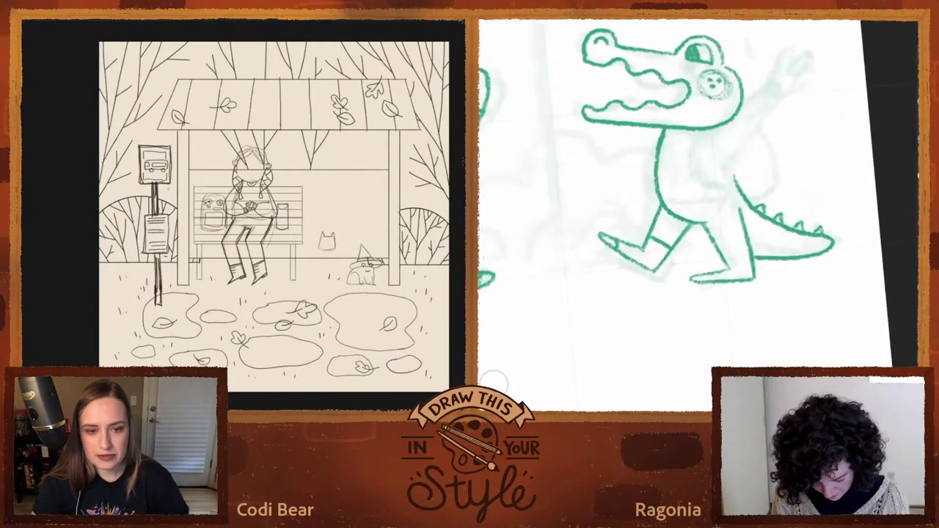
drag(652, 250, 658, 249)
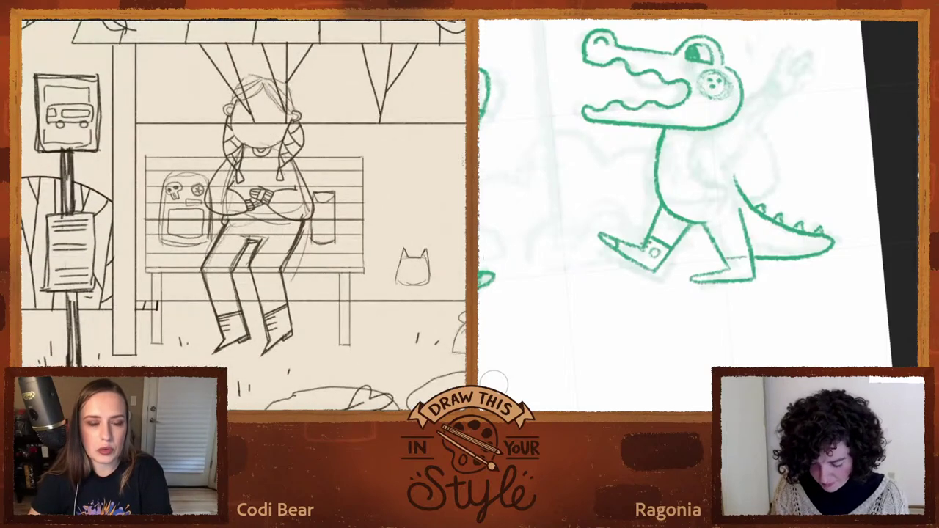
key(e)
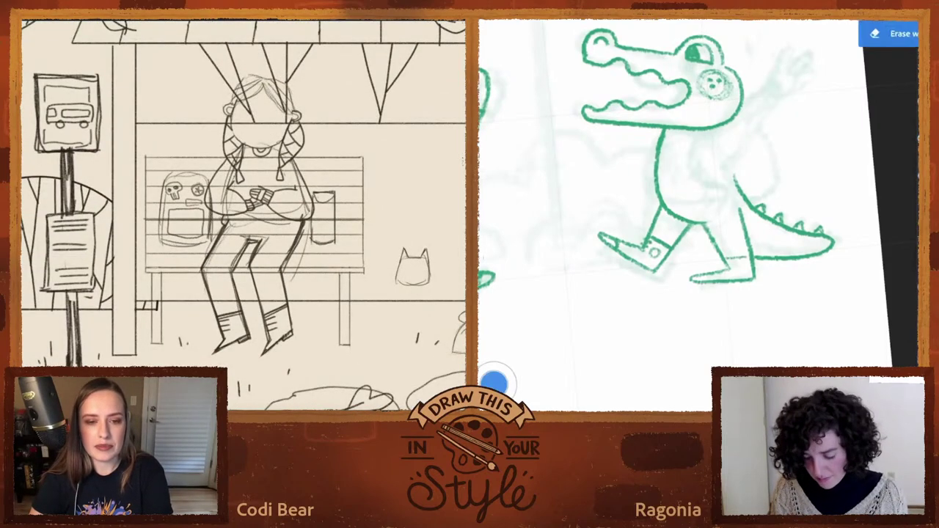
mouse_move(757, 258)
mouse_down()
mouse_move(799, 256)
mouse_move(775, 255)
mouse_up()
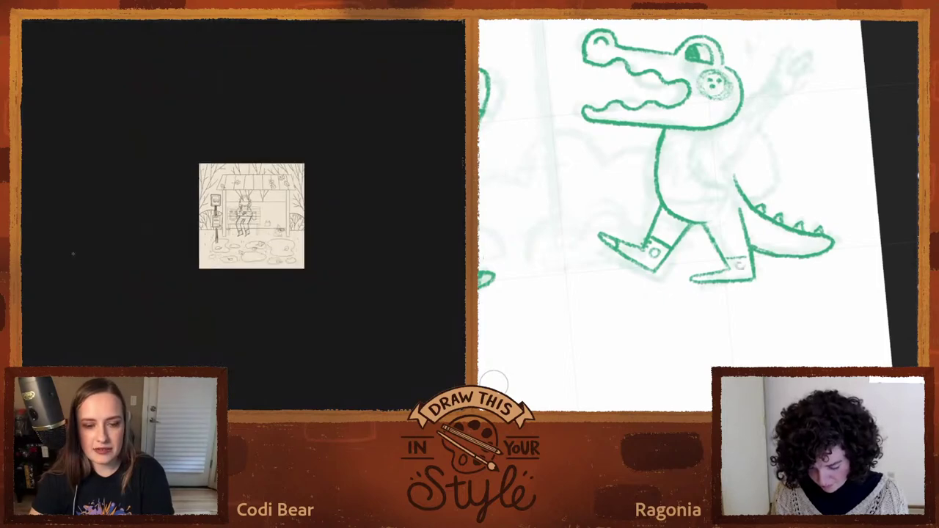
drag(736, 262, 743, 268)
Step: Draw the curved hem of the girl's sweater across her waist, joining the two sides above her legs
scroll(251, 216, down, 2)
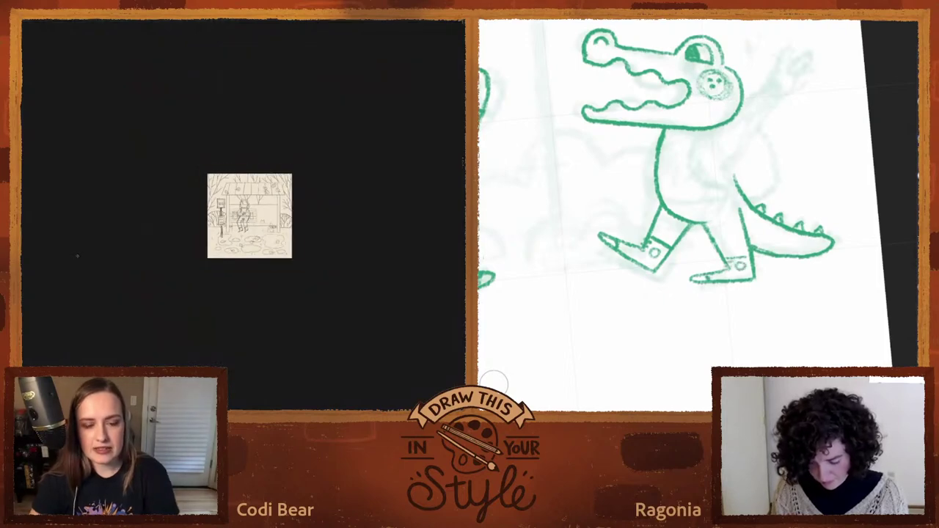
scroll(697, 213, down, 5)
scroll(697, 213, up, 6)
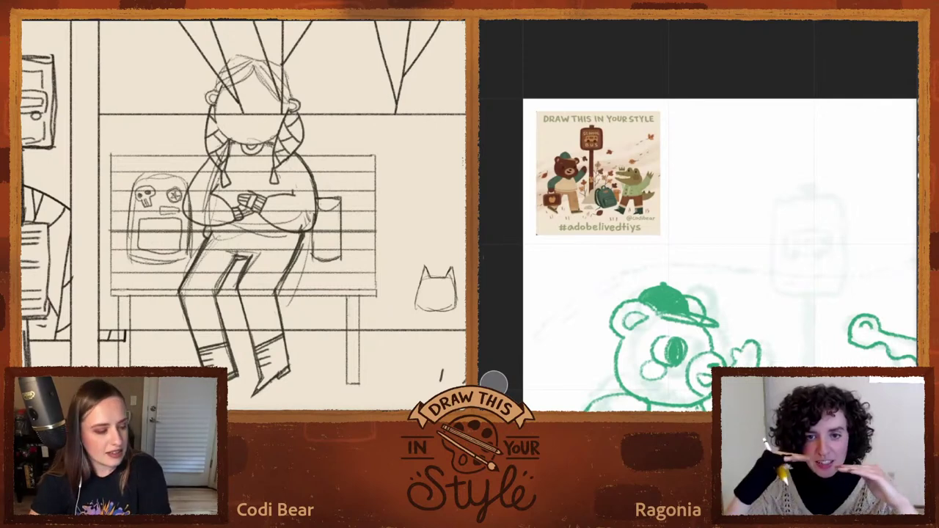
mouse_move(254, 219)
mouse_down()
mouse_move(297, 221)
mouse_move(275, 209)
mouse_up()
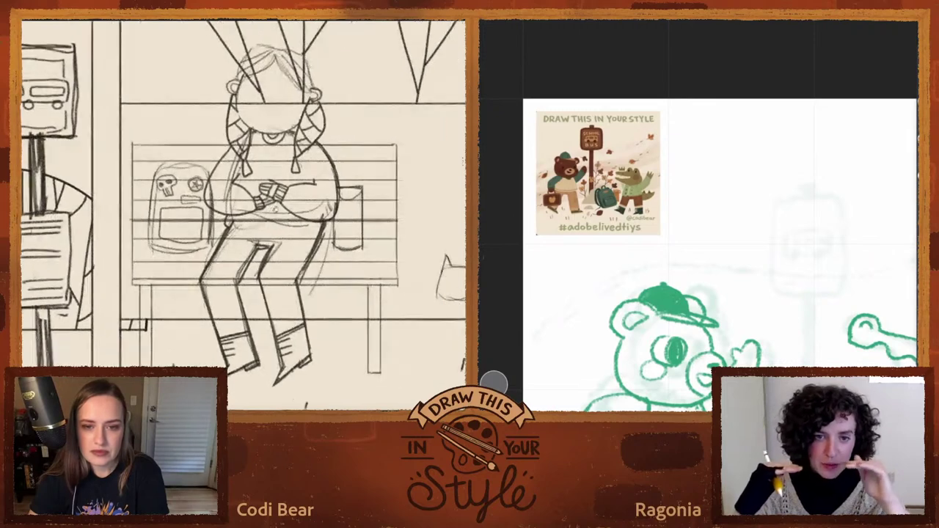
key(ctrl+comma)
key(ctrl+comma)
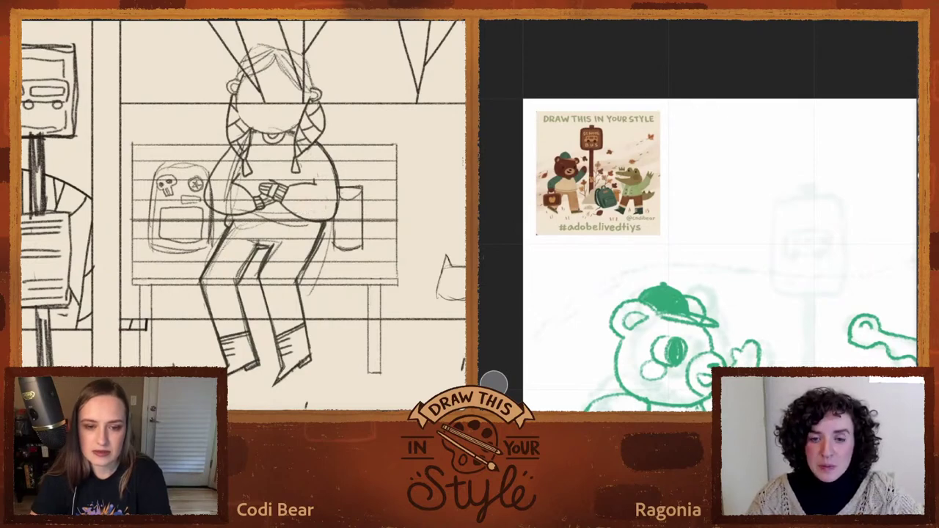
key(r)
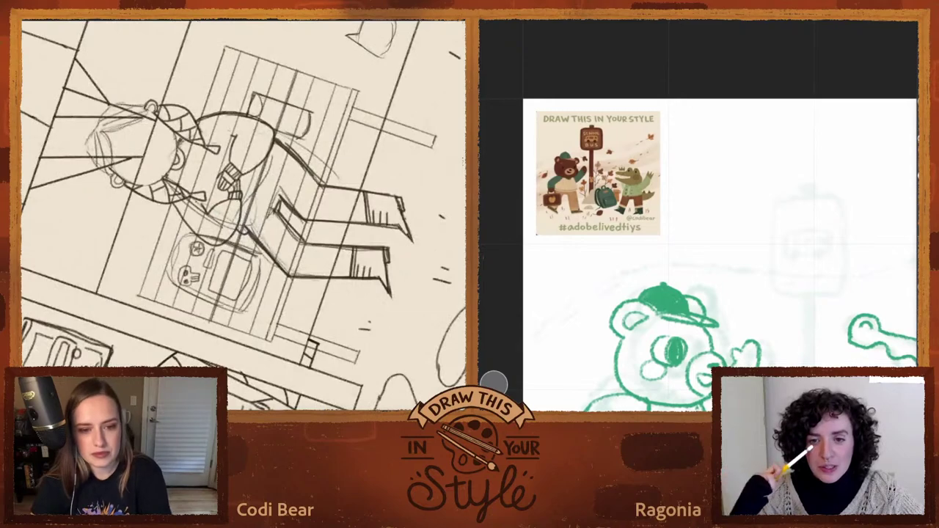
drag(244, 231, 275, 147)
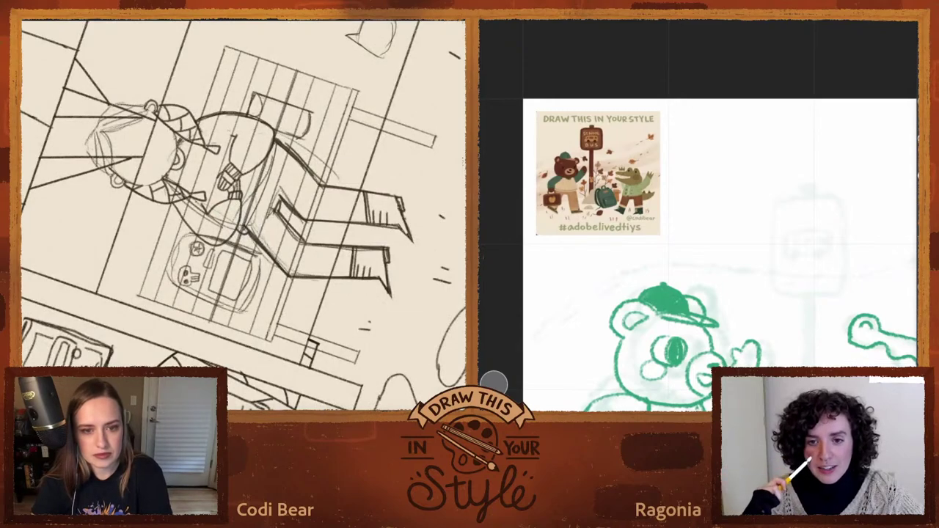
drag(246, 226, 275, 140)
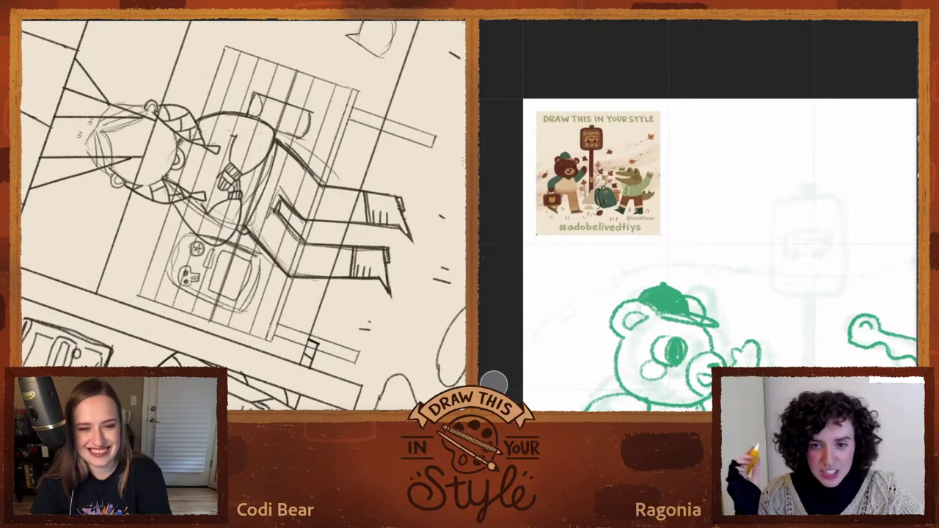
key(r)
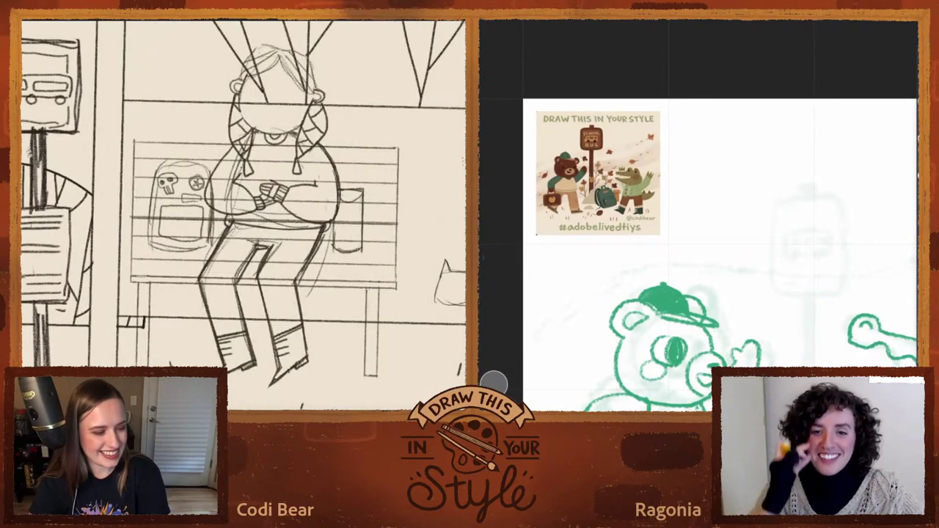
key(r)
drag(31, 152, 43, 227)
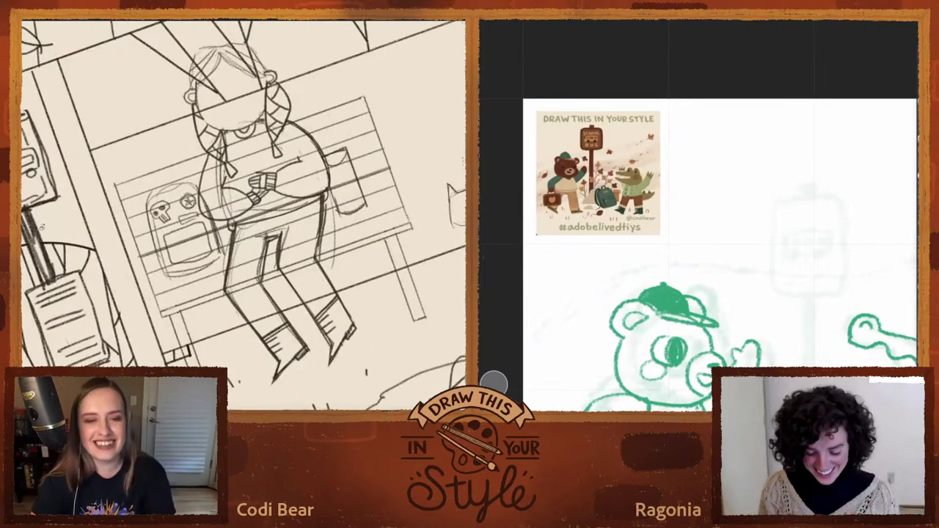
key(r)
drag(117, 167, 109, 226)
Step: Draw a sock-top line across the crocodile's front leg above the shoe
scroll(785, 217, down, 3)
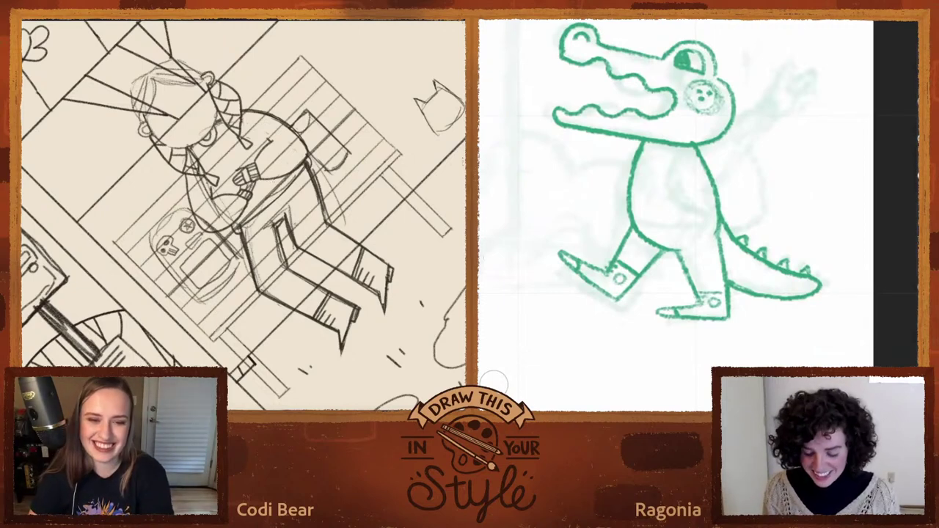
key(Escape)
drag(227, 296, 195, 297)
drag(623, 250, 646, 266)
drag(336, 315, 250, 299)
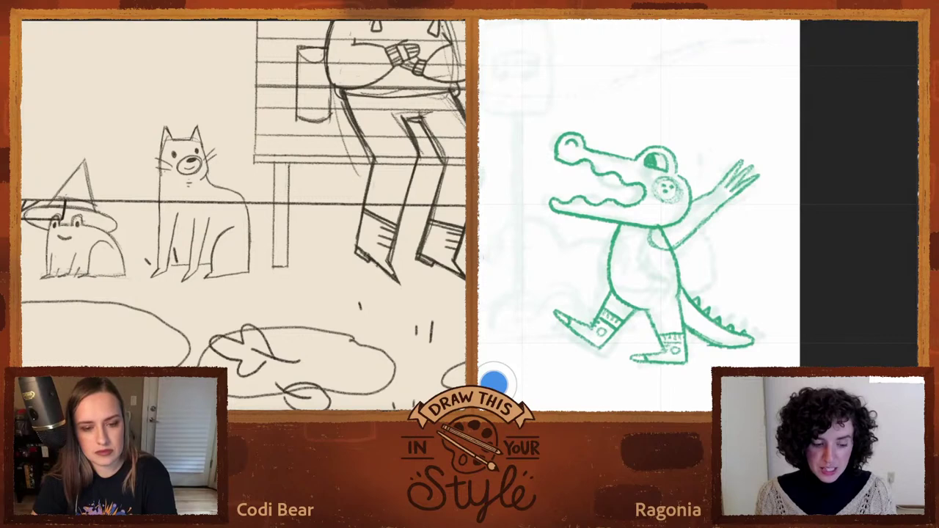
Step: Try several tail curves sweeping down to the ground from the seated cat's back, undoing each attempt
drag(255, 244, 265, 279)
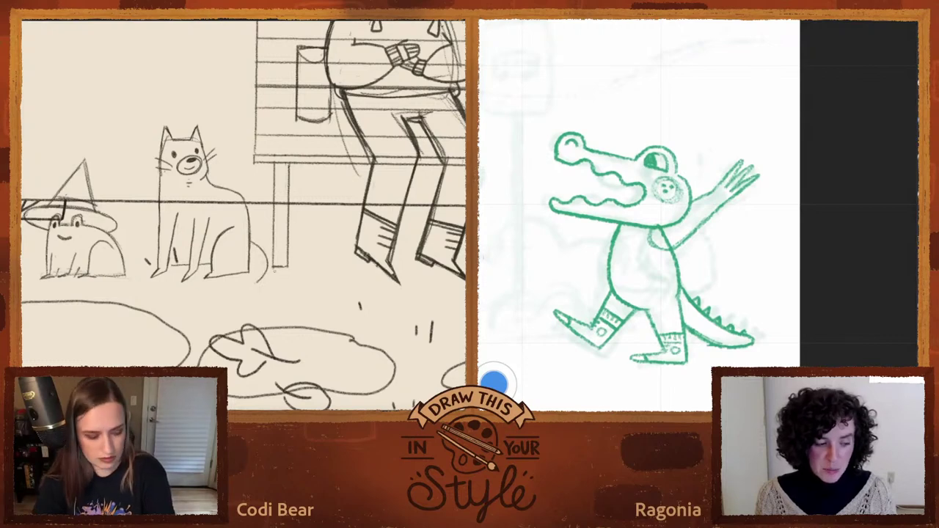
key(ctrl+z)
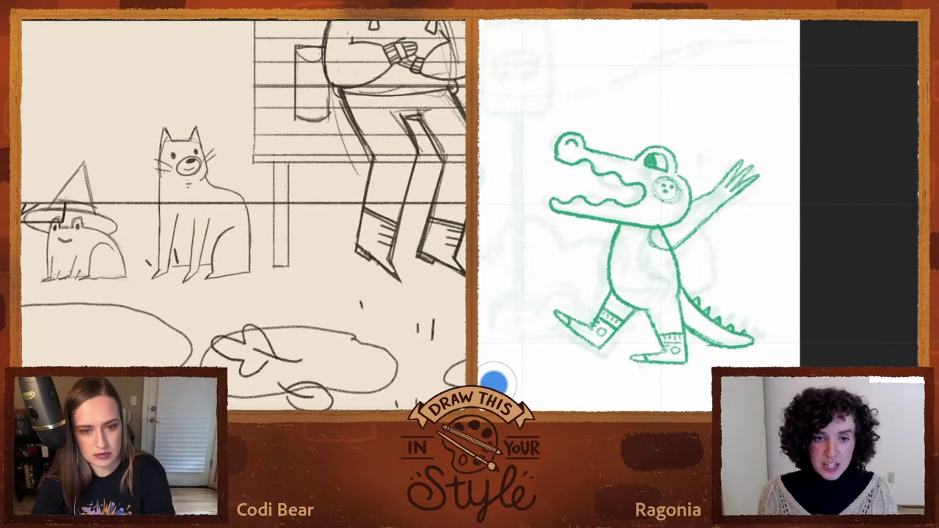
mouse_move(249, 241)
mouse_down()
mouse_move(281, 255)
mouse_move(276, 285)
mouse_move(225, 310)
mouse_up()
key(ctrl+z)
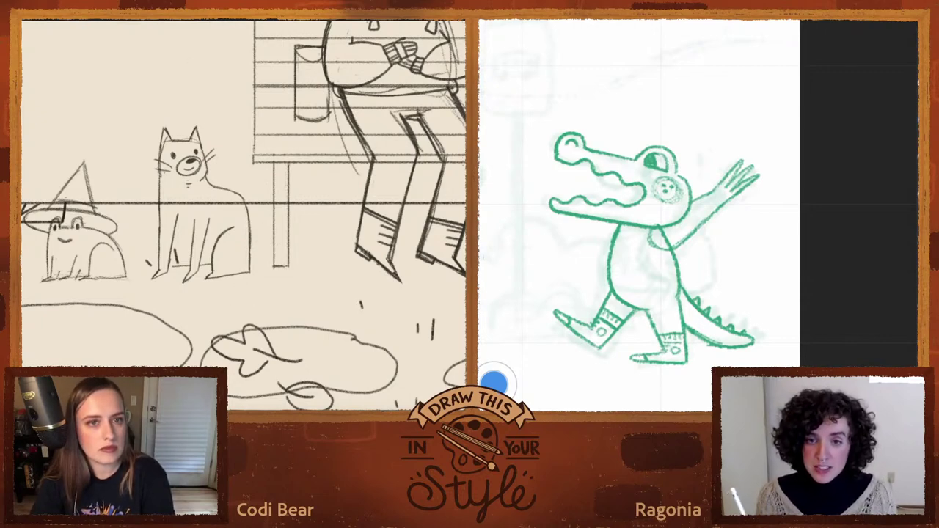
mouse_move(249, 239)
mouse_down()
mouse_move(277, 252)
mouse_move(283, 297)
mouse_move(218, 322)
mouse_move(205, 314)
mouse_move(223, 300)
mouse_up()
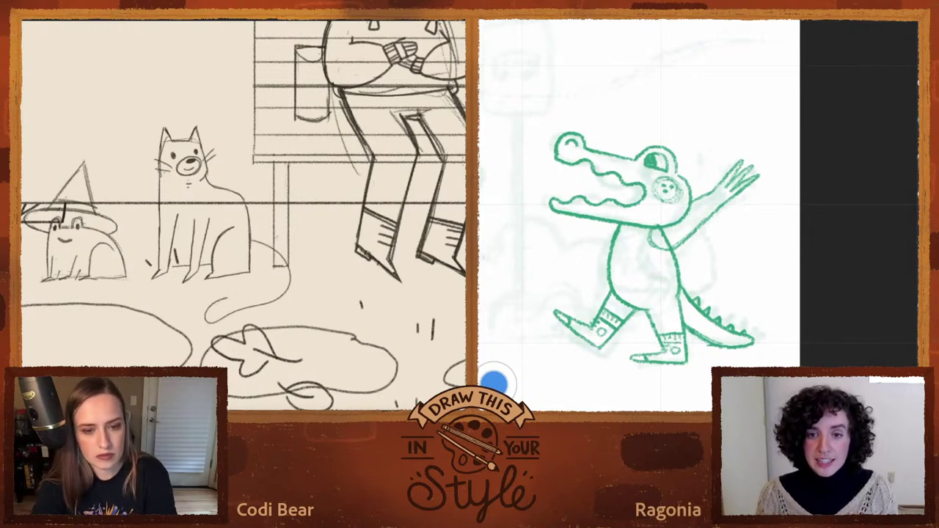
key(ctrl+z)
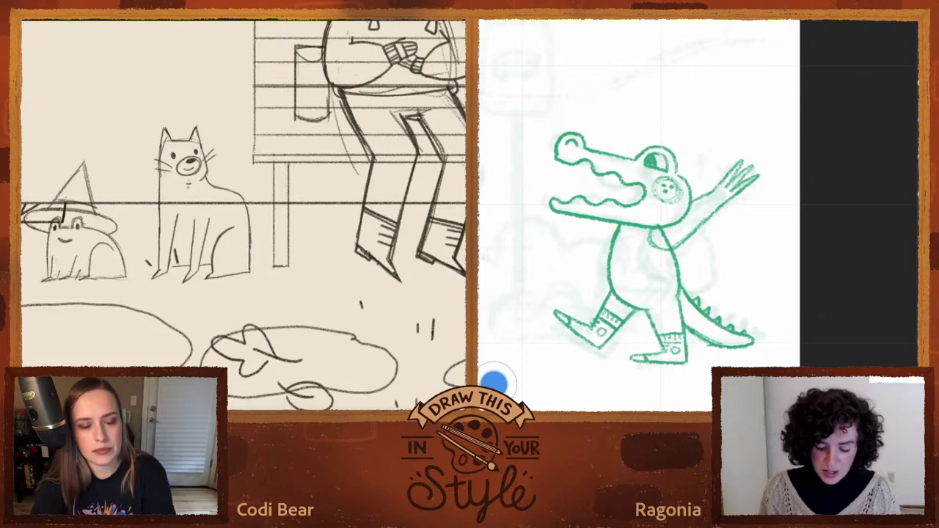
mouse_move(251, 240)
mouse_down()
mouse_move(286, 240)
mouse_move(315, 264)
mouse_move(304, 291)
mouse_move(247, 309)
mouse_move(246, 300)
mouse_move(296, 285)
mouse_move(304, 268)
mouse_move(277, 246)
mouse_move(305, 262)
mouse_move(300, 289)
mouse_move(268, 310)
mouse_move(245, 304)
mouse_move(264, 312)
mouse_move(293, 291)
mouse_move(306, 275)
mouse_move(278, 252)
mouse_up()
key(ctrl+z)
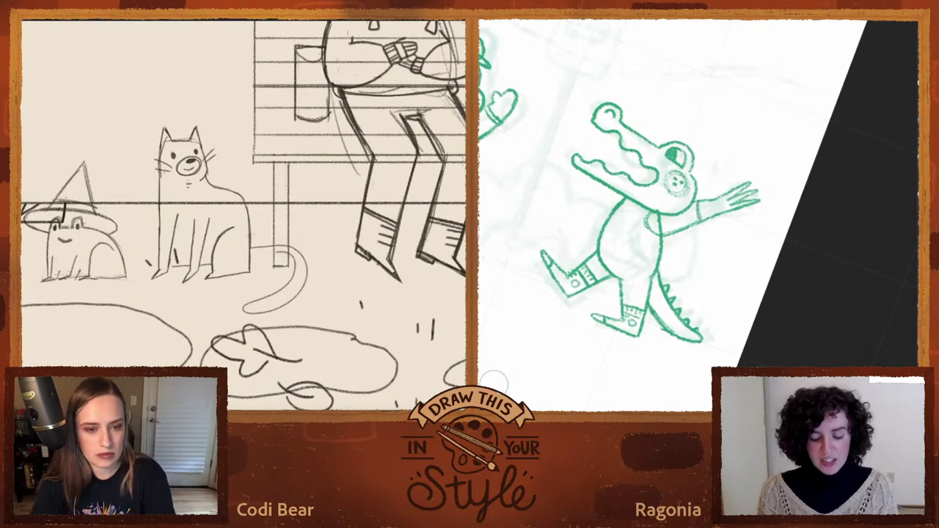
key(ctrl+z)
Step: Draw an upright tail with a curled tip rising behind the cat, undoing its second edge
key(r)
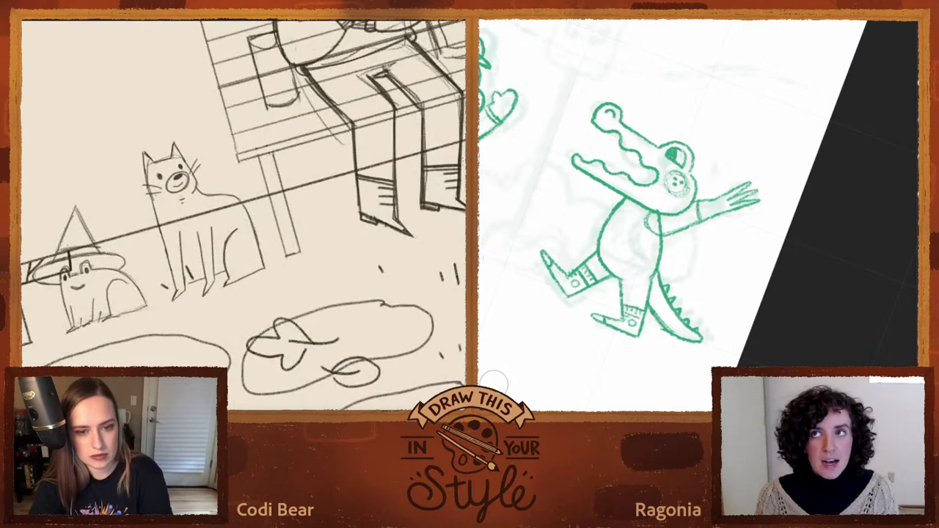
drag(258, 242, 292, 164)
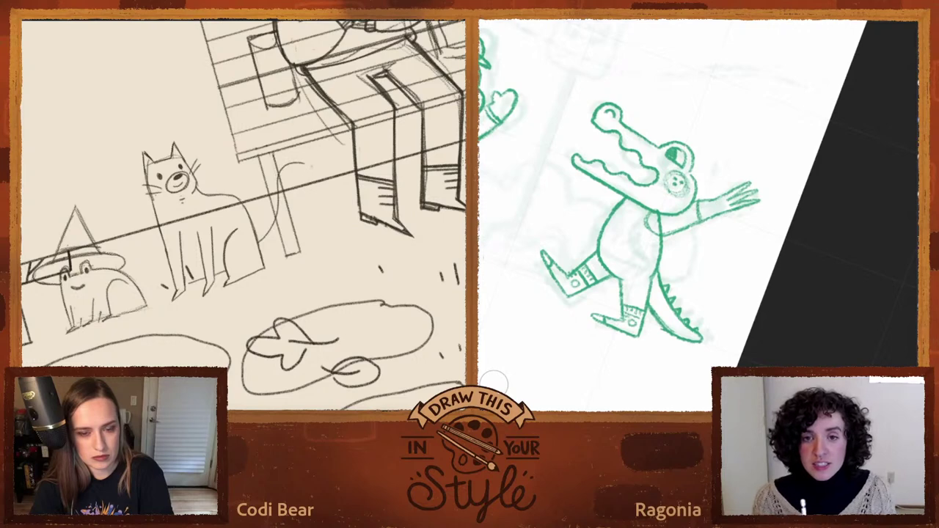
mouse_move(265, 249)
mouse_down()
mouse_move(300, 172)
mouse_move(312, 172)
mouse_up()
key(r)
mouse_move(57, 117)
mouse_down()
mouse_move(141, 77)
mouse_move(115, 125)
mouse_up()
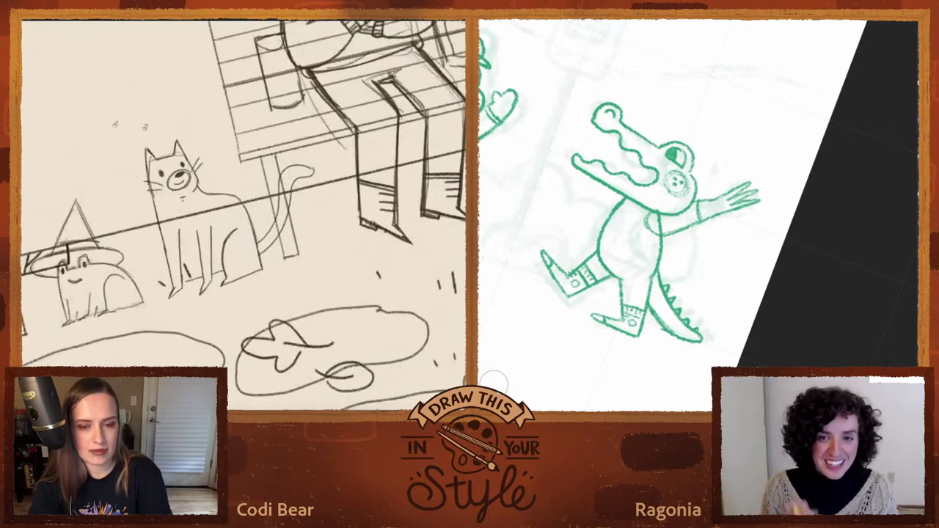
key(ctrl+z)
key(ctrl+z)
Step: Try shading the opening at the crocodile's shoulder and redrawing the second edge of the cat's upright tail
drag(647, 217, 656, 228)
drag(260, 254, 273, 242)
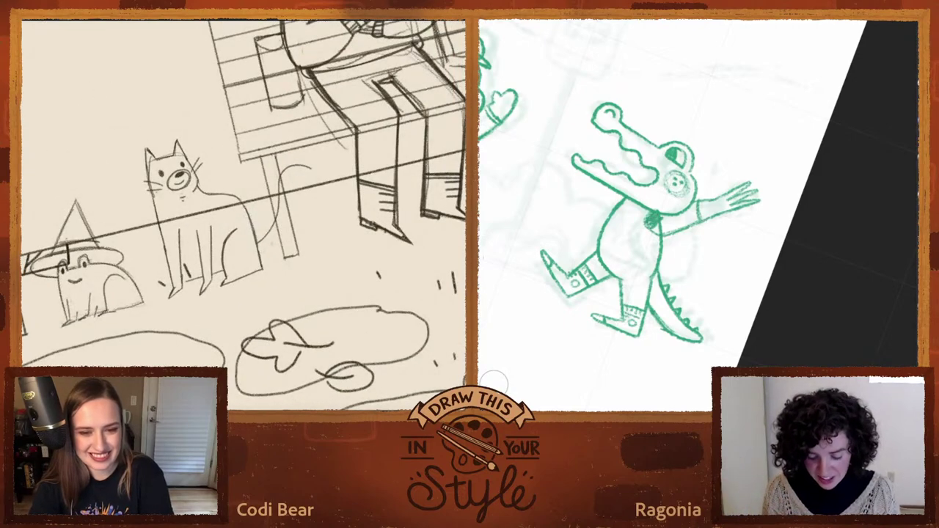
drag(656, 228, 678, 229)
drag(273, 242, 280, 232)
drag(678, 229, 684, 220)
drag(280, 232, 291, 188)
scroll(697, 213, down, 5)
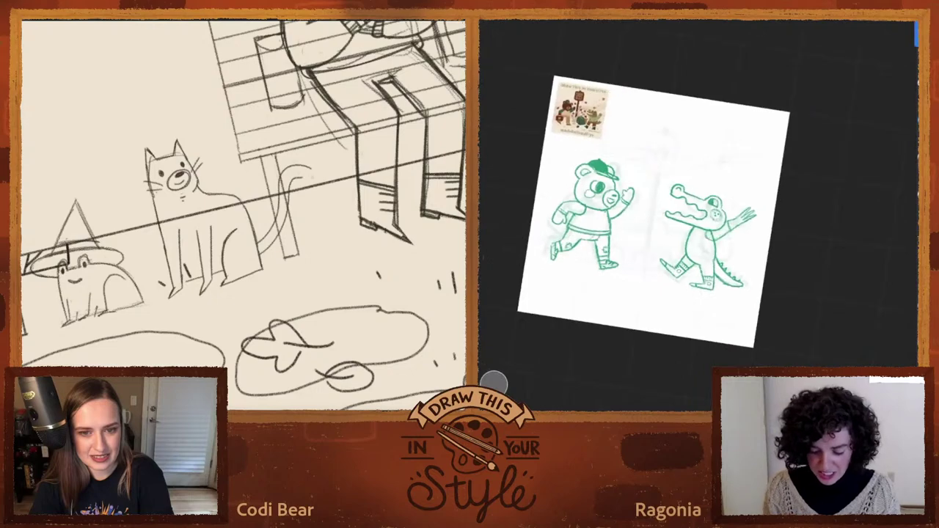
drag(118, 293, 85, 261)
key(ctrl+z)
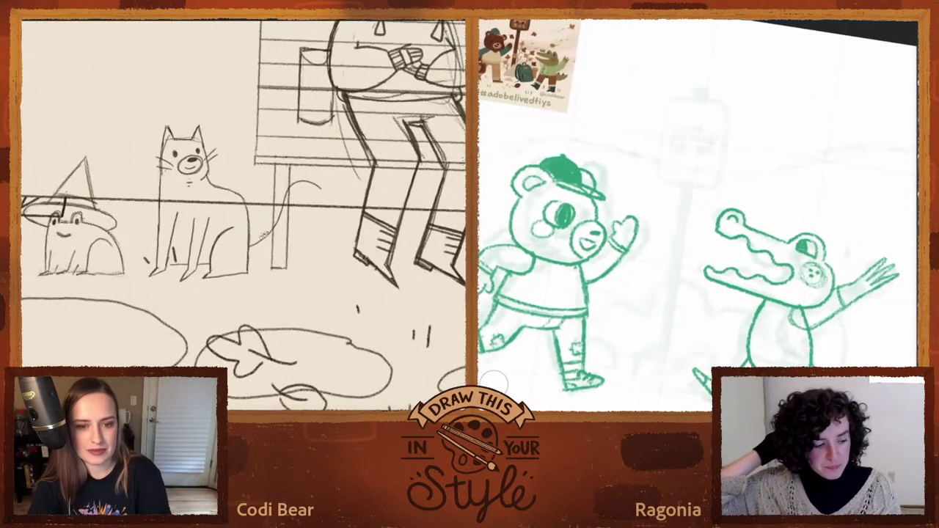
Step: Try another upright, curled tail behind the seated cat with two curved edges, undoing both strokes
key(ctrl+z)
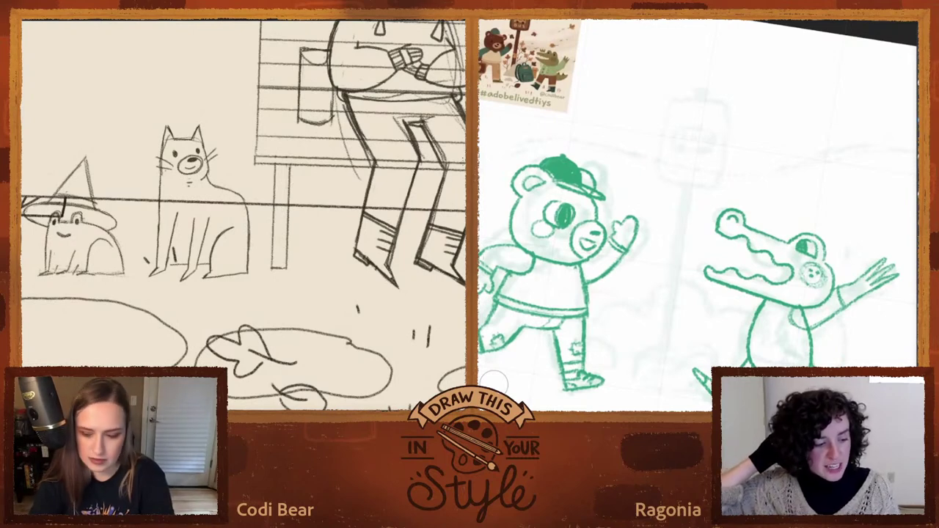
mouse_move(250, 246)
mouse_down()
mouse_move(270, 241)
mouse_move(286, 184)
mouse_move(308, 178)
mouse_up()
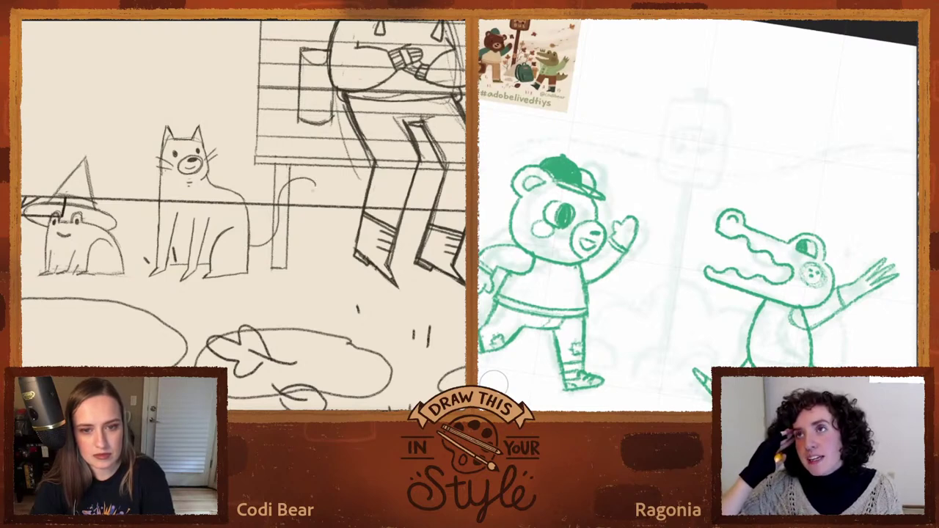
mouse_move(289, 209)
mouse_down()
mouse_move(288, 232)
mouse_move(258, 257)
mouse_up()
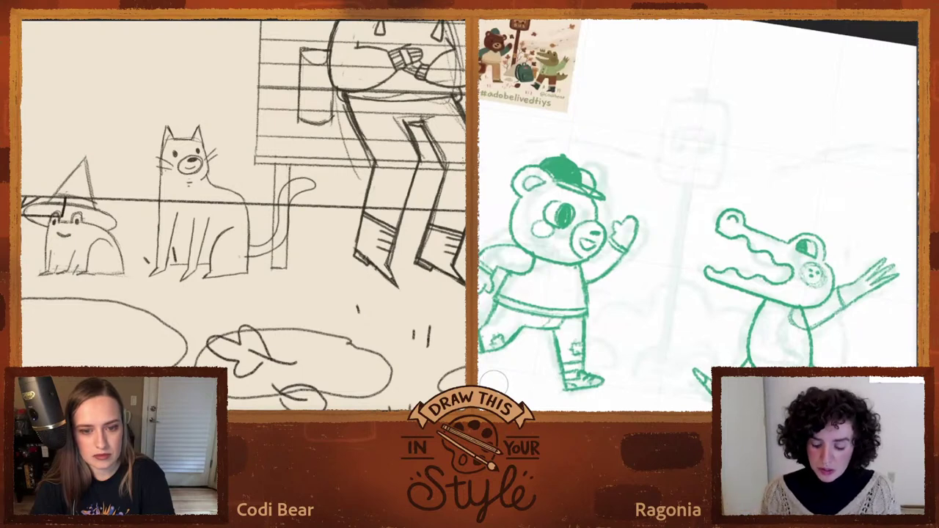
key(ctrl+z)
key(ctrl+z)
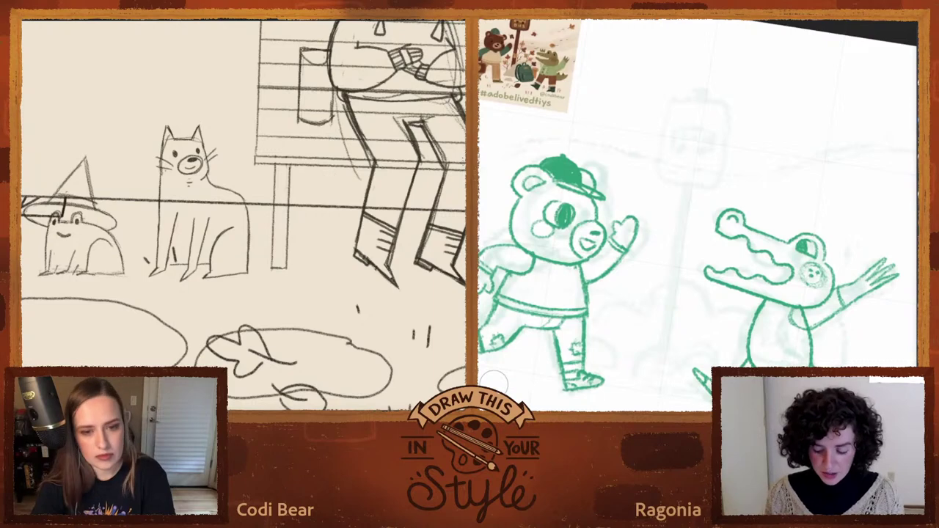
Step: Draw the cat's tail rising behind its back and curling over into a drooping, hooked tip
scroll(697, 213, down, 2)
mouse_move(249, 245)
mouse_down()
mouse_move(260, 243)
mouse_move(285, 188)
mouse_move(305, 181)
mouse_move(288, 245)
mouse_move(272, 254)
mouse_move(279, 196)
mouse_move(298, 182)
mouse_move(317, 198)
mouse_move(318, 219)
mouse_move(305, 204)
mouse_move(254, 261)
mouse_up()
key(ctrl+z)
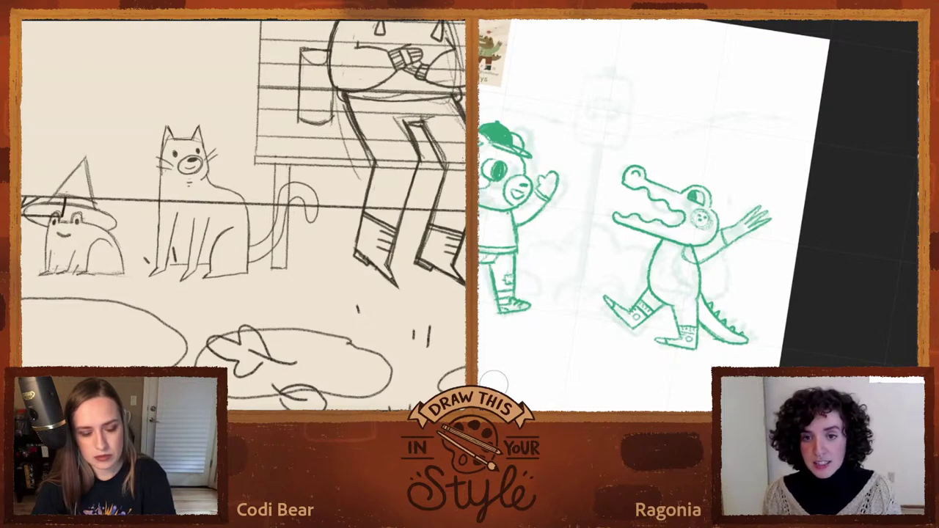
drag(283, 225, 286, 207)
scroll(667, 273, up, 3)
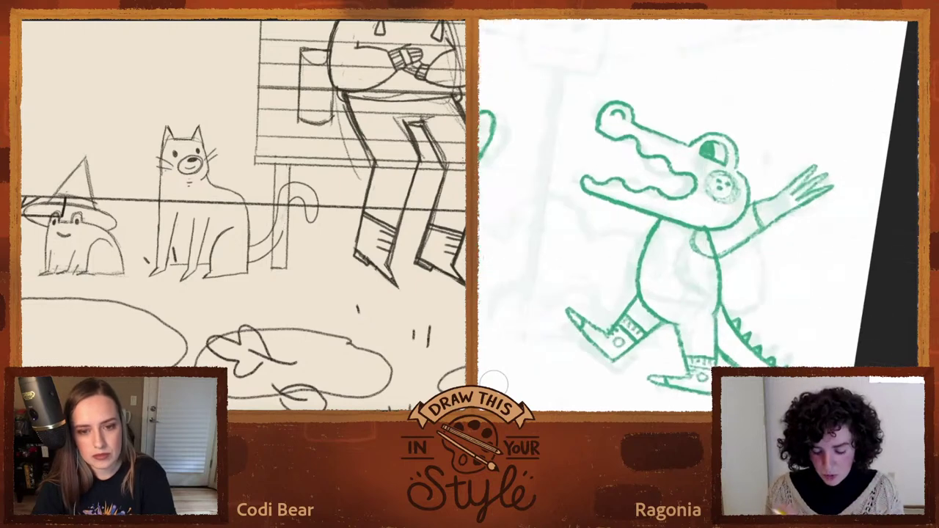
scroll(708, 249, up, 1)
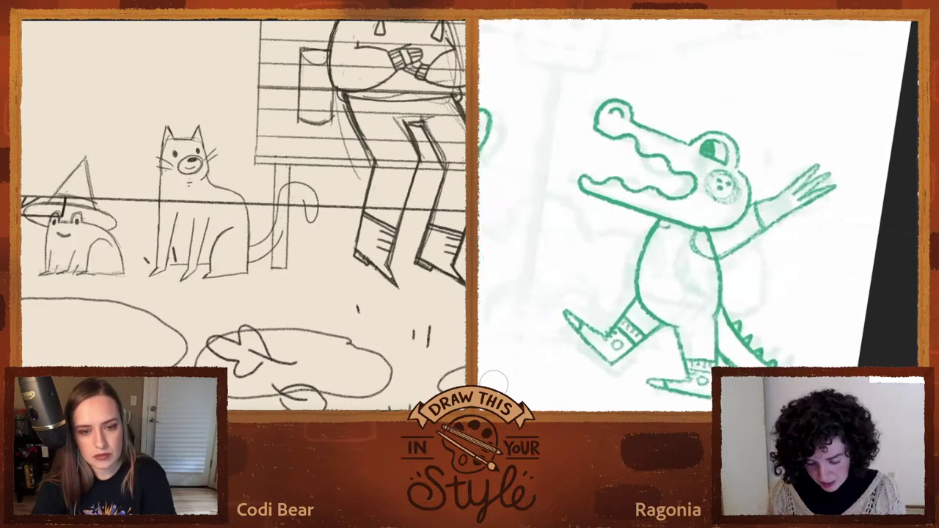
scroll(741, 270, down, 5)
scroll(697, 235, up, 3)
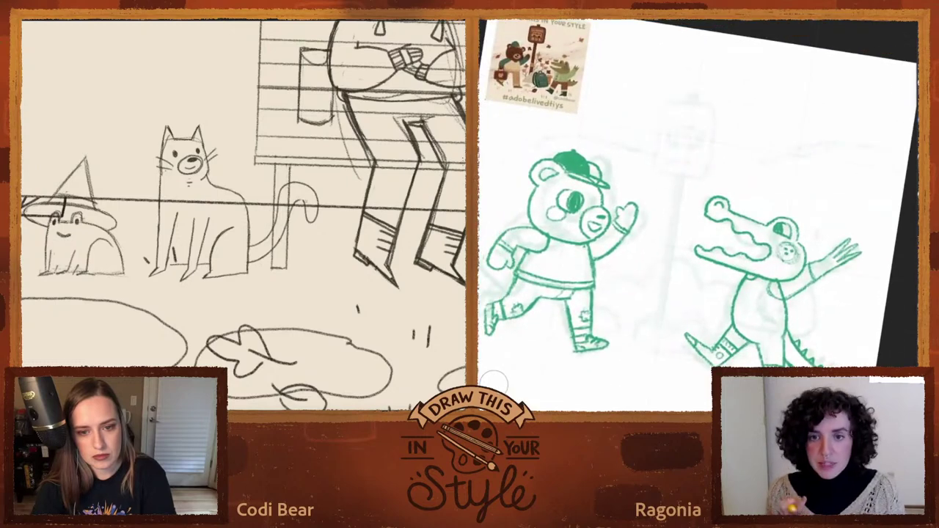
drag(277, 221, 283, 185)
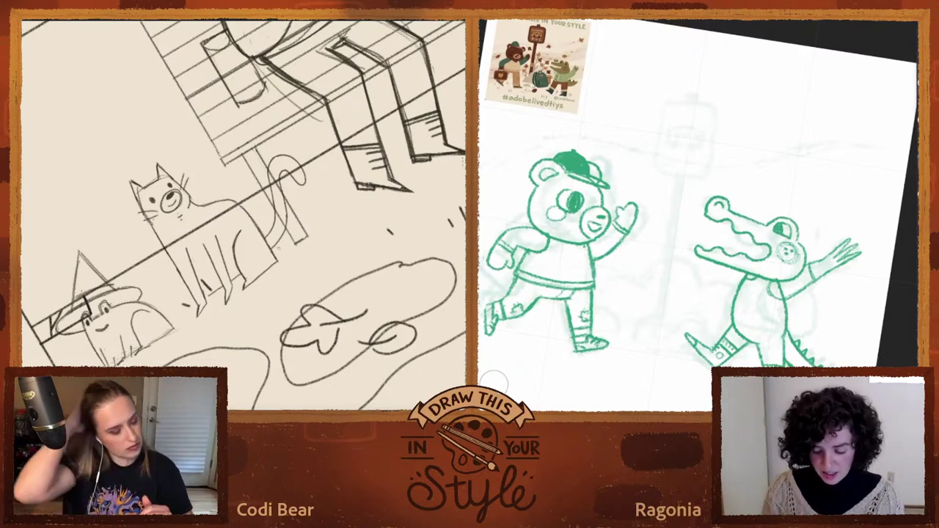
Step: Draw a curved shirt hem line across the crocodile's waist
drag(659, 257, 662, 298)
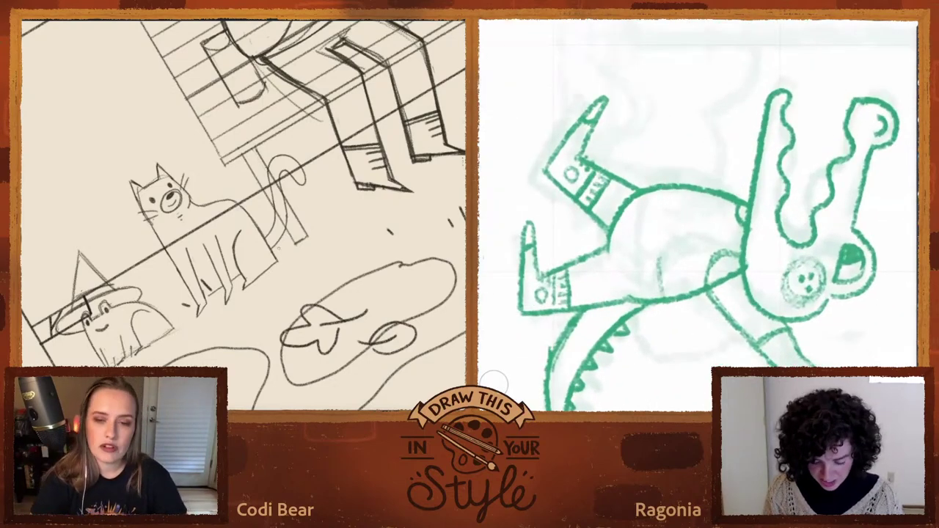
drag(662, 190, 659, 291)
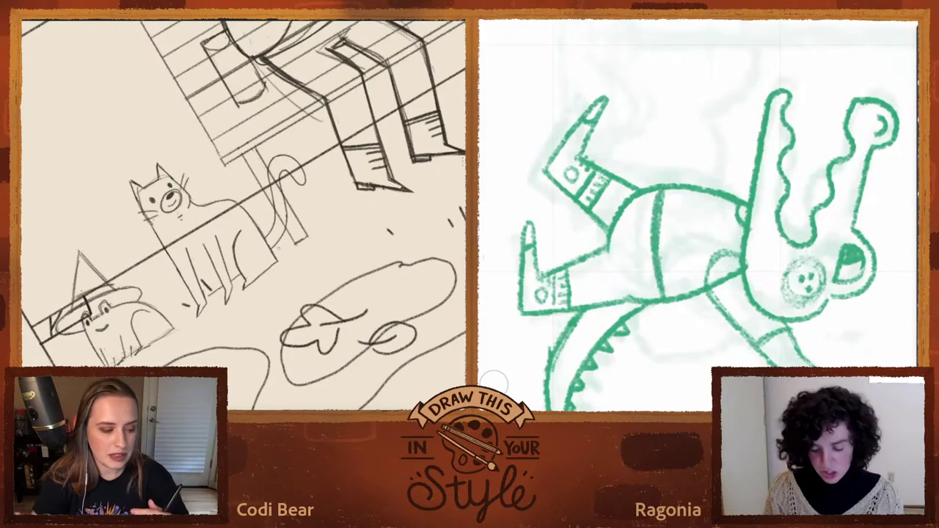
scroll(697, 214, down, 5)
scroll(697, 214, up, 5)
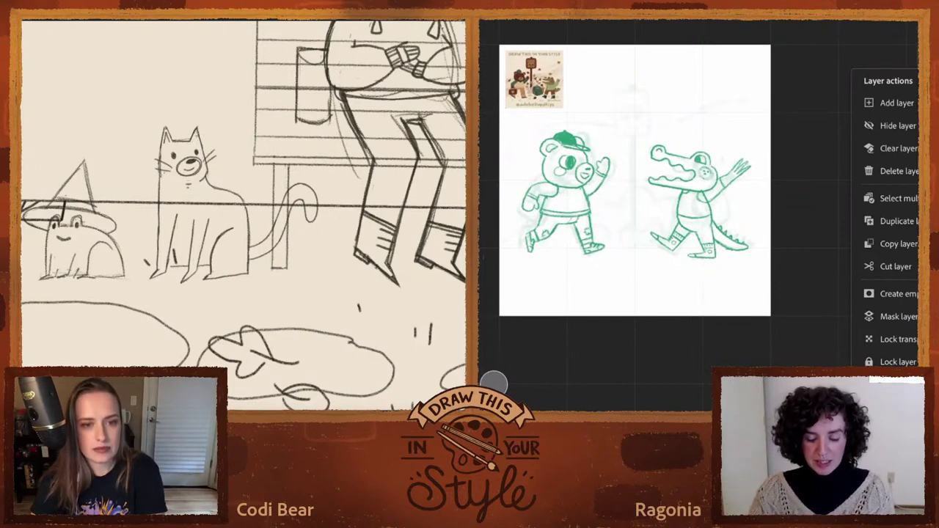
click(493, 380)
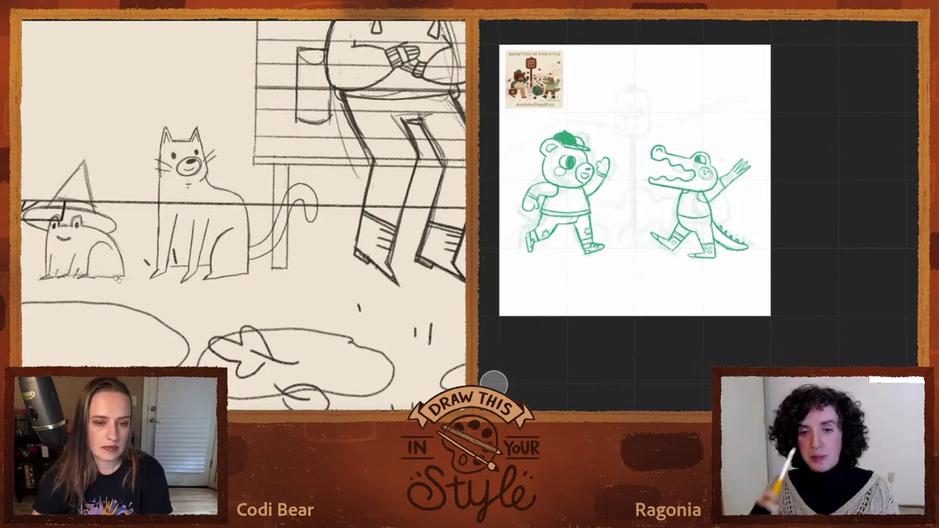
drag(126, 288, 106, 354)
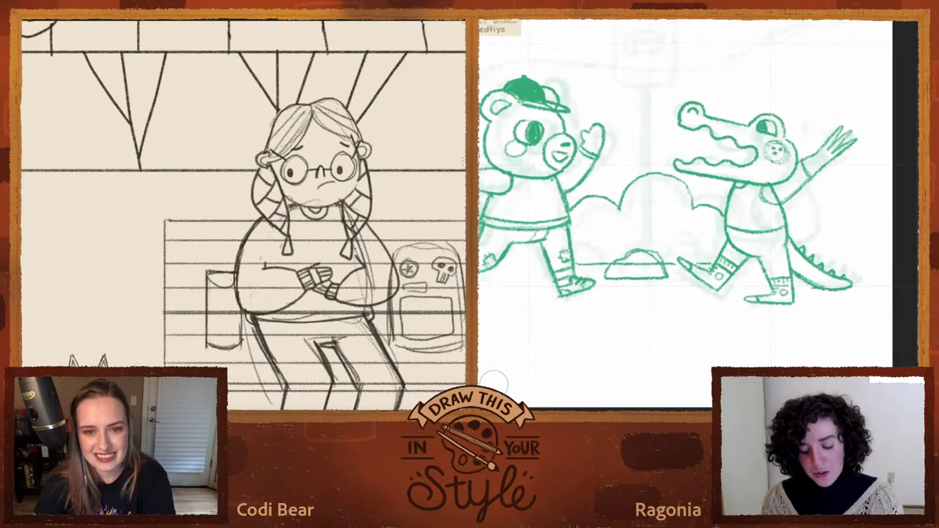
key(ctrl+z)
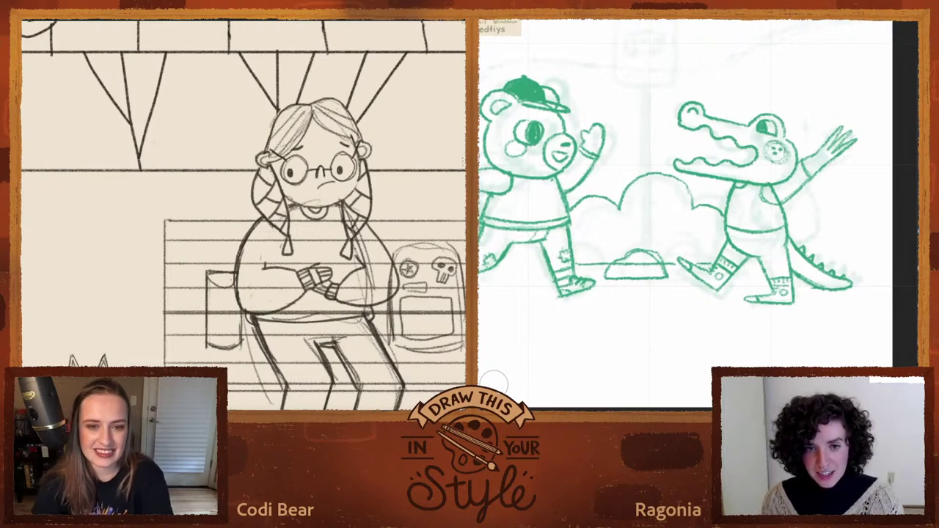
key(r)
drag(110, 139, 345, 319)
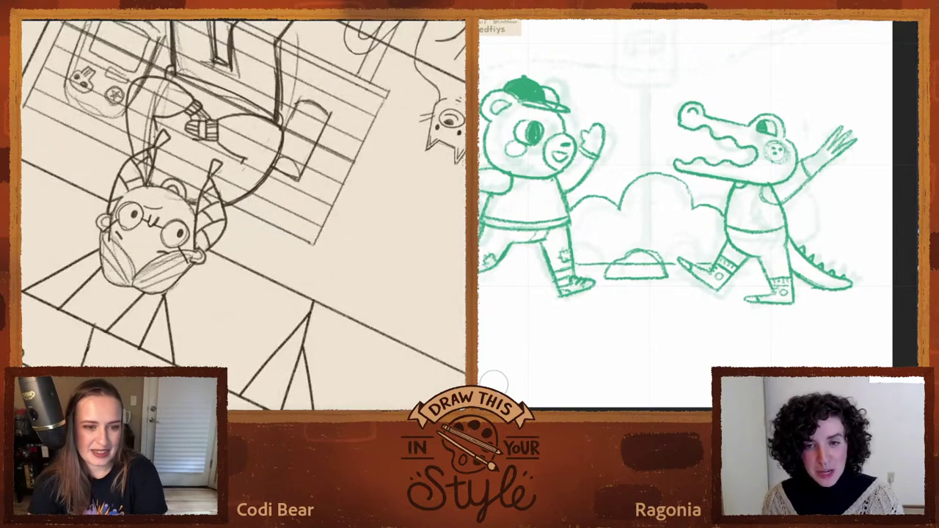
drag(358, 71, 419, 160)
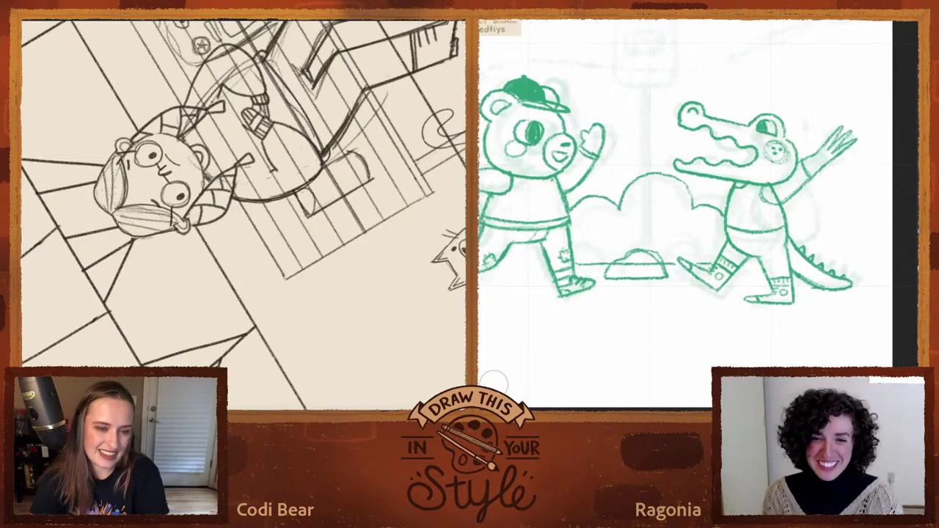
Step: Sketch a second, smaller dome-shaped rock in front of the first one beside the crocodile's foot, erasing the overlapping lines
scroll(494, 383, up, 2)
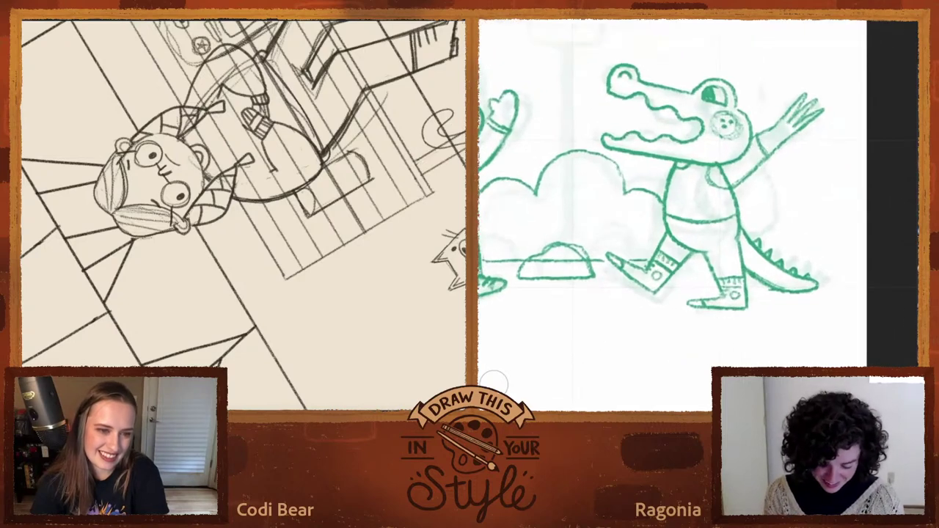
drag(580, 266, 570, 285)
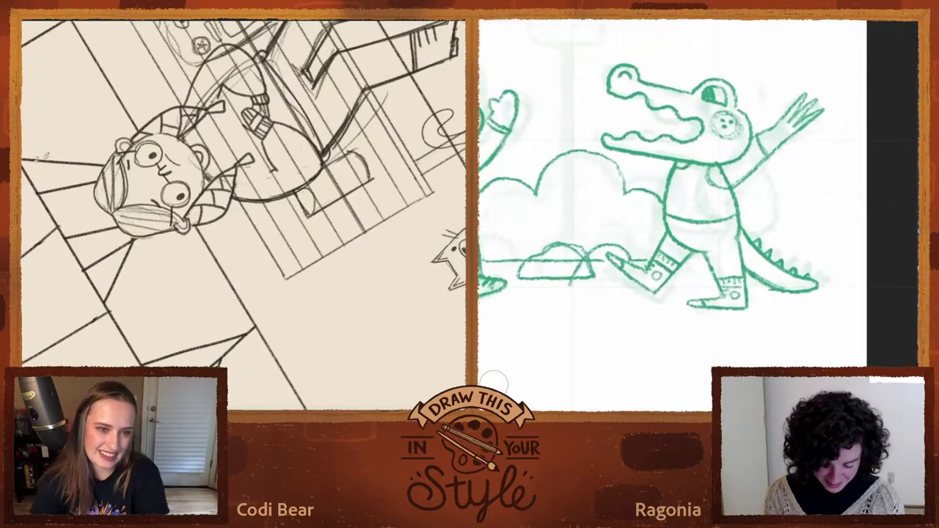
drag(47, 156, 309, 69)
mouse_move(572, 274)
mouse_down()
mouse_move(585, 264)
mouse_move(605, 269)
mouse_move(608, 284)
mouse_move(536, 262)
mouse_up()
click(493, 384)
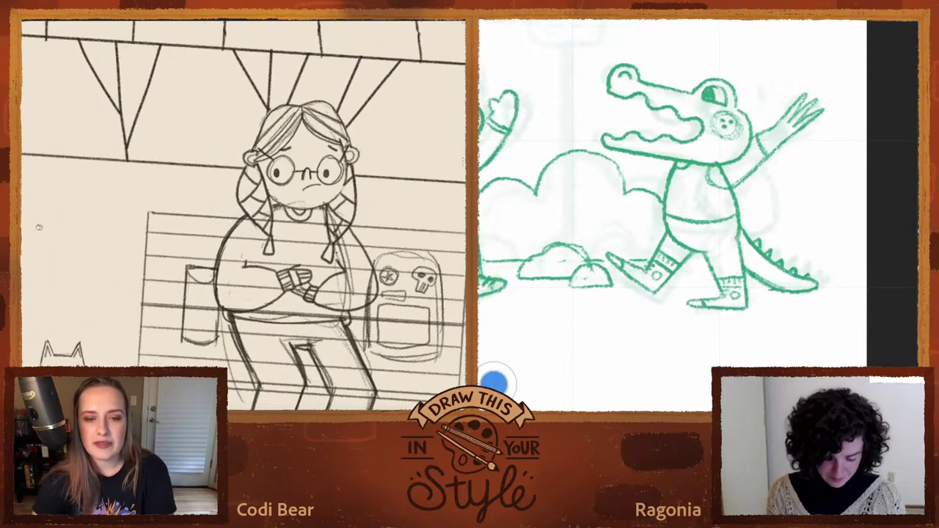
click(494, 384)
scroll(671, 213, down, 5)
scroll(697, 257, up, 5)
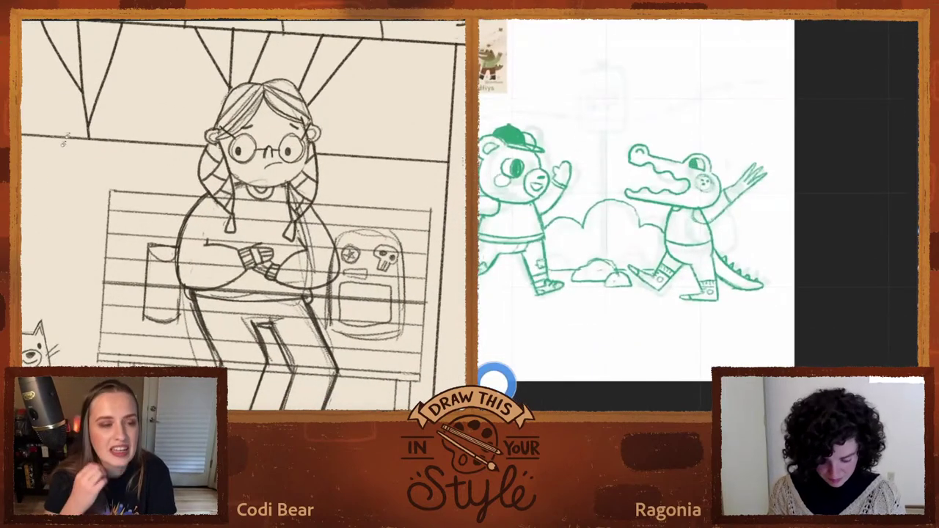
Step: Bring up the reference illustration of the bear and crocodile at the school bus sign
click(185, 21)
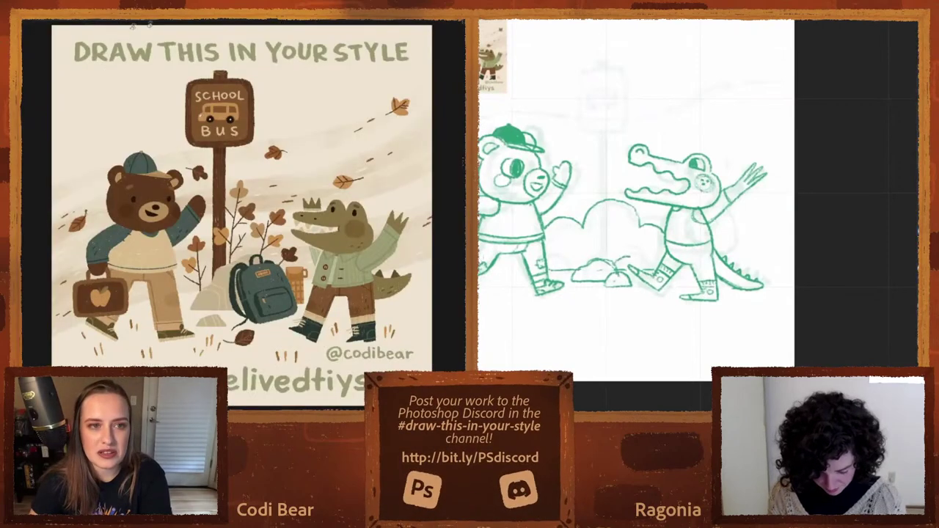
scroll(651, 254, up, 3)
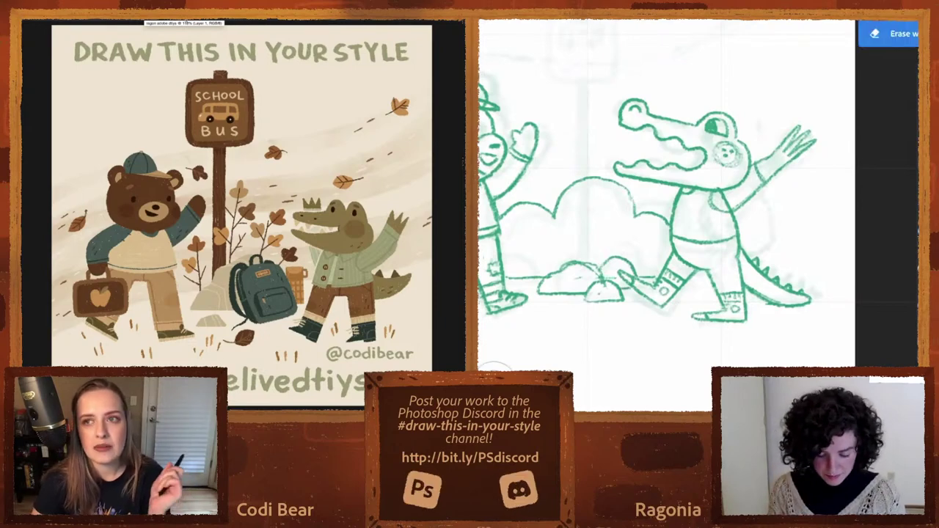
scroll(695, 259, down, 5)
scroll(676, 272, up, 5)
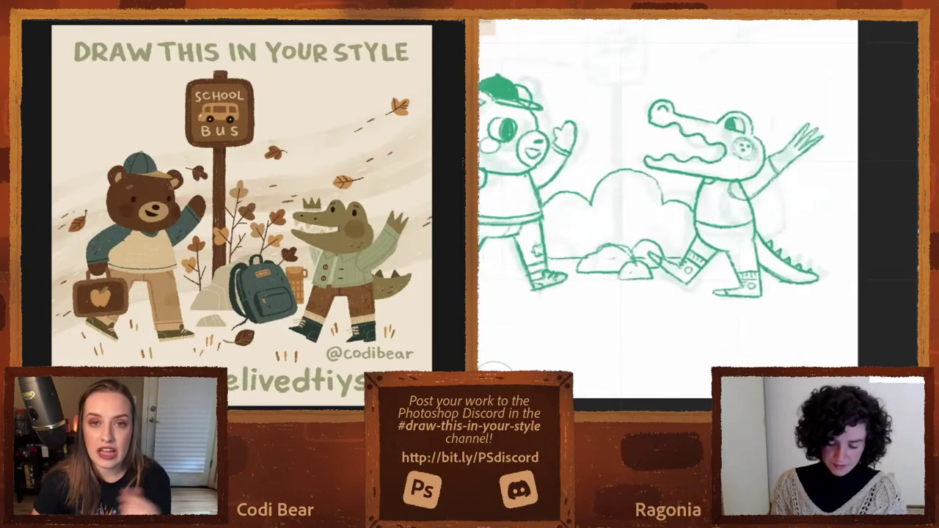
Step: Draw a backpack outline behind the crocodile's back and a thick shoulder strap curving under its raised arm
scroll(669, 213, right, 3)
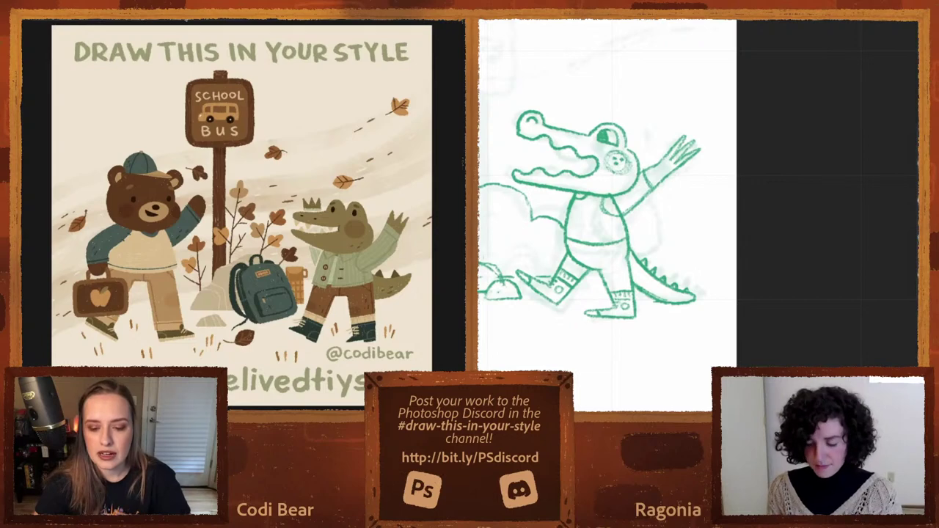
scroll(608, 215, up, 2)
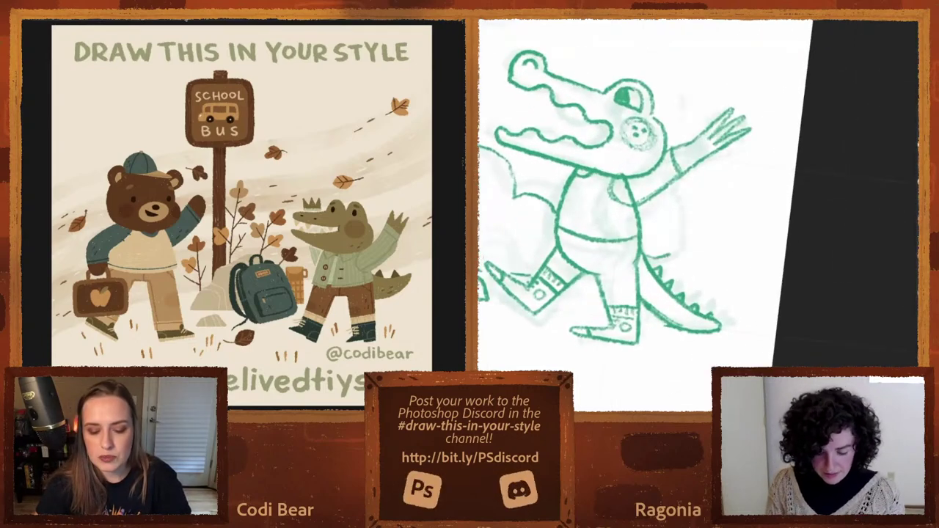
mouse_move(642, 245)
mouse_down()
mouse_move(676, 241)
mouse_move(672, 188)
mouse_up()
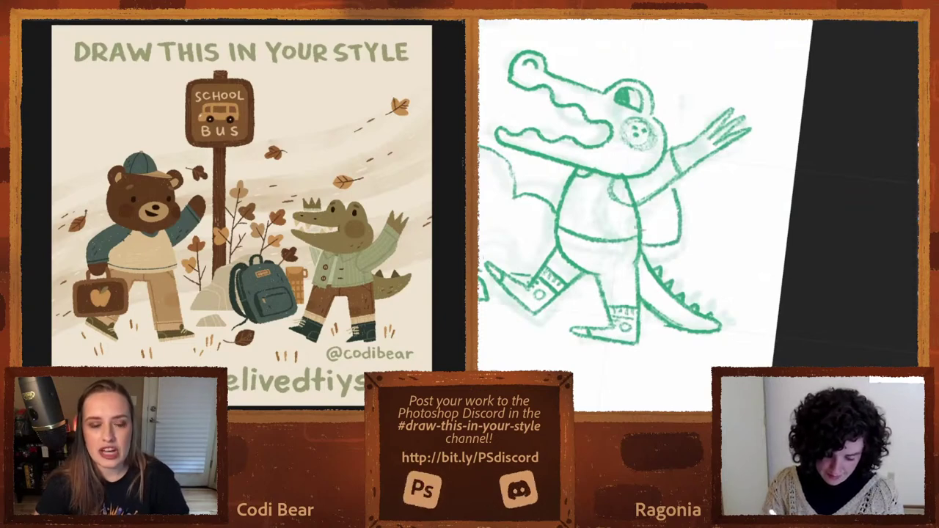
mouse_move(633, 224)
mouse_down()
mouse_move(610, 179)
mouse_move(629, 224)
mouse_move(612, 193)
mouse_move(645, 231)
mouse_move(610, 210)
mouse_move(606, 189)
mouse_up()
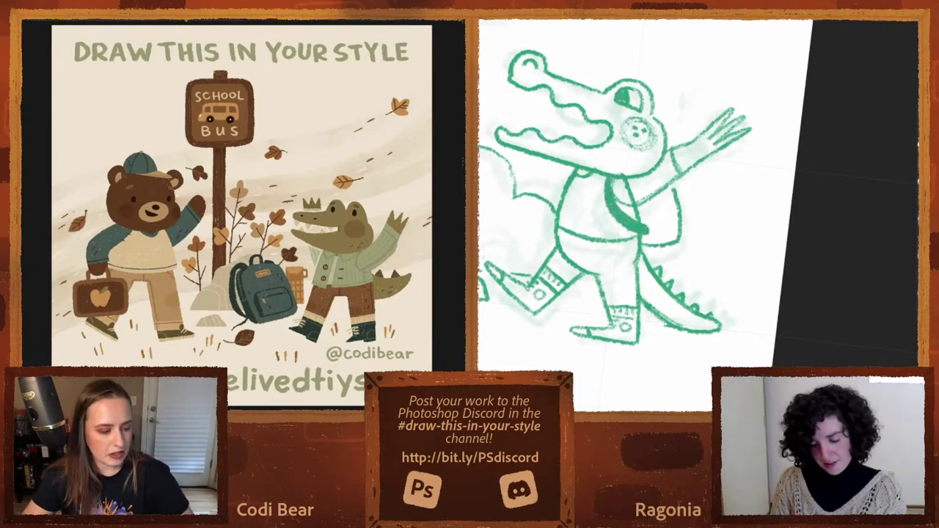
scroll(690, 228, down, 3)
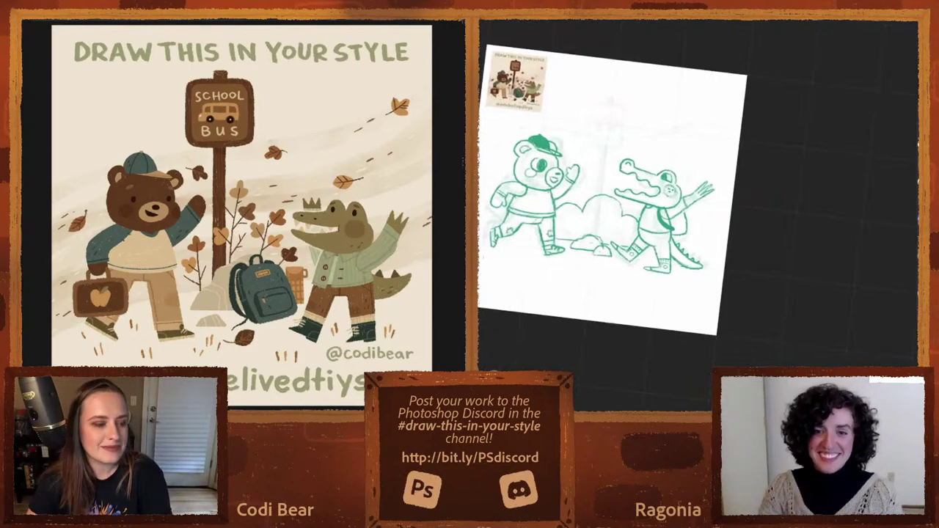
scroll(684, 211, up, 3)
drag(86, 251, 80, 199)
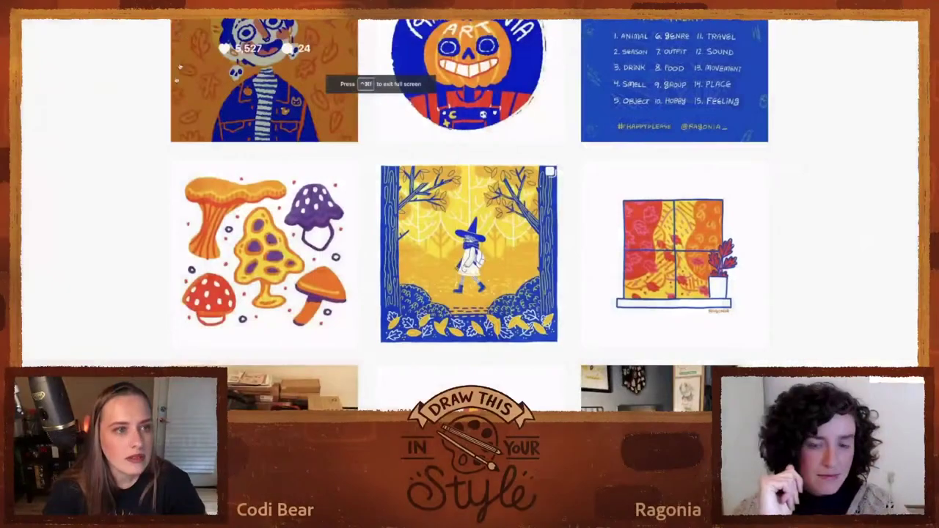
Step: Look through the Draw This in Your Style gallery for the bear-and-crocodile and bus shelter submissions
scroll(129, 119, down, 5)
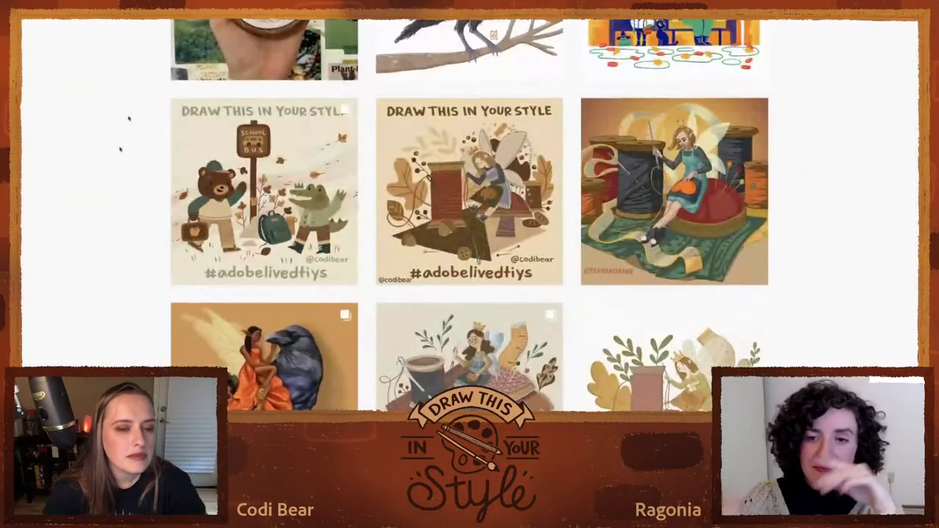
scroll(114, 190, up, 8)
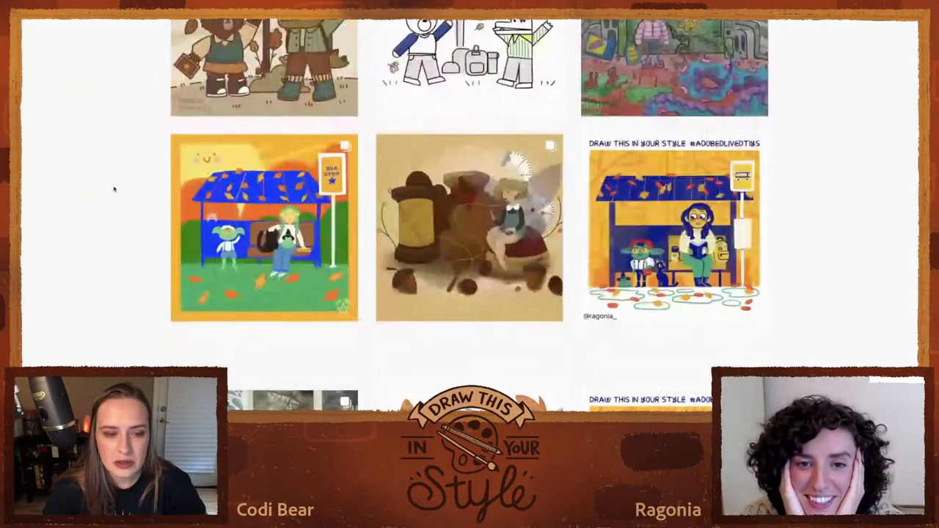
scroll(113, 189, up, 5)
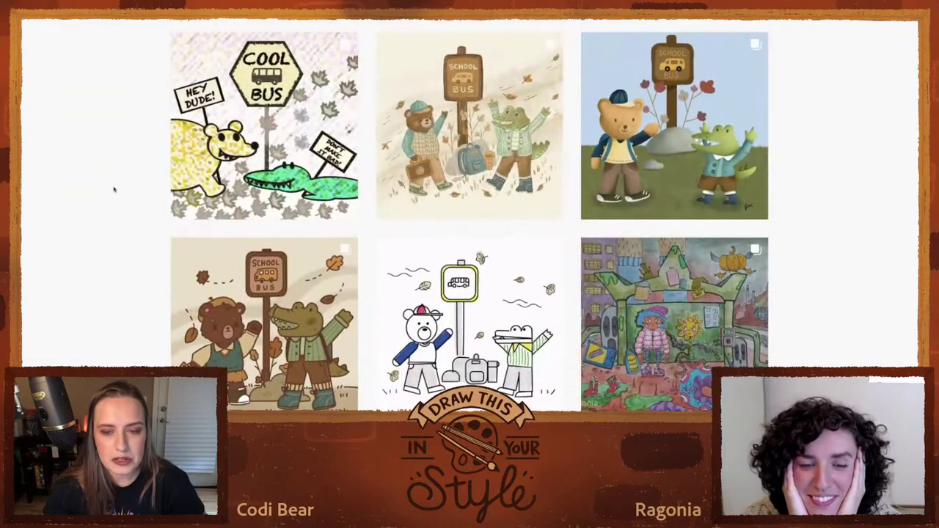
scroll(114, 190, down, 3)
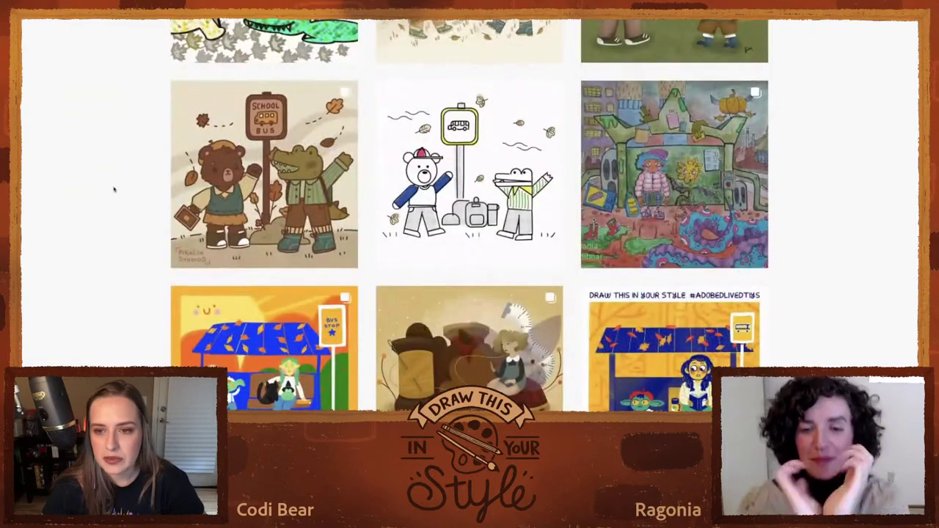
scroll(114, 189, up, 1)
scroll(113, 190, down, 1)
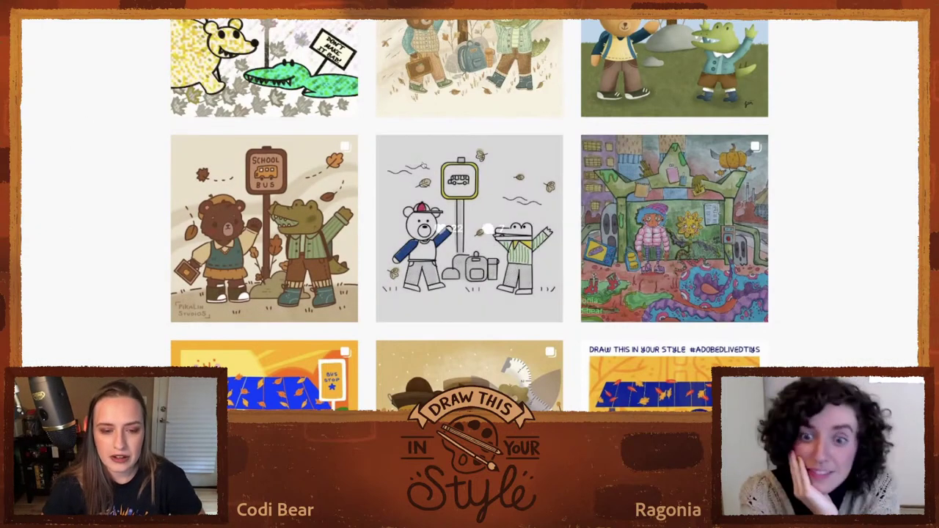
Step: Examine the black-line bear and crocodile submission with the yellow bus sign at full size, then return to the gallery
click(423, 164)
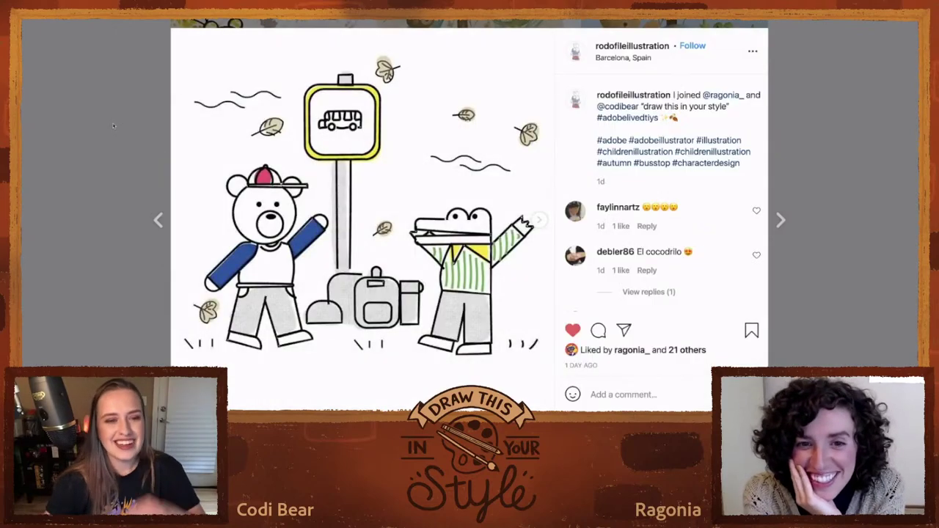
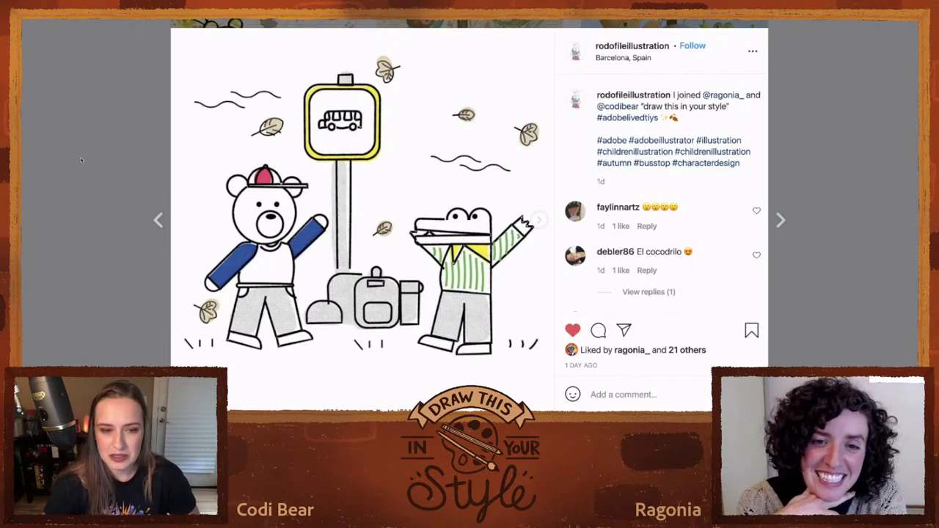
click(82, 160)
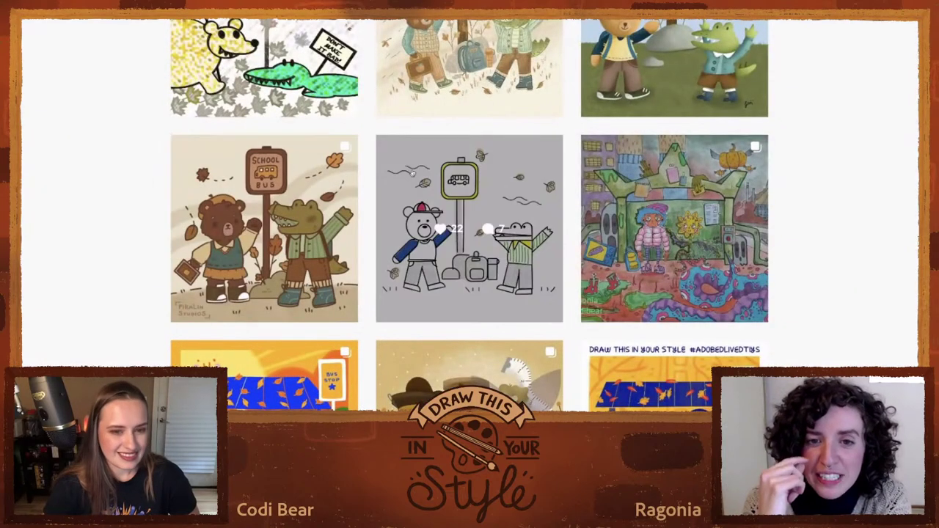
click(413, 173)
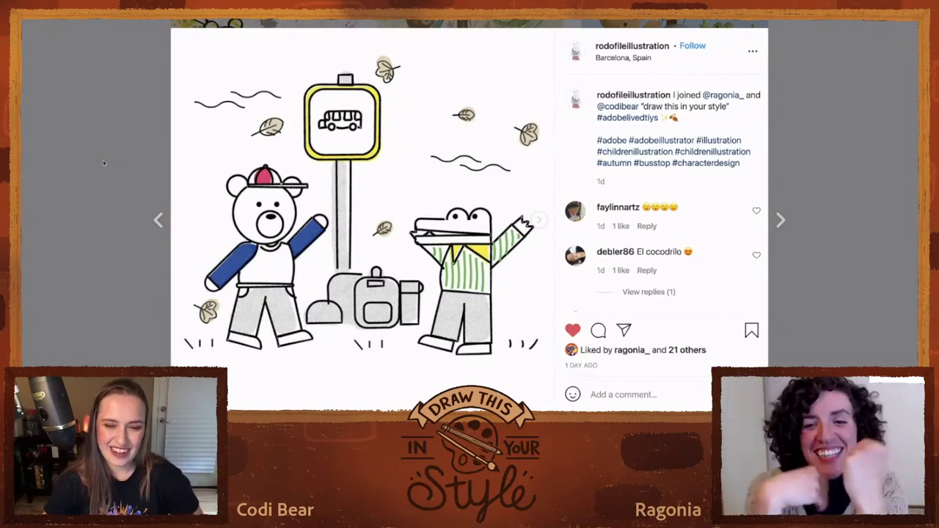
click(104, 163)
Step: Examine the brown-toned School Bus submission with the bear in a teal vest and the crocodile in striped sleeves
click(184, 181)
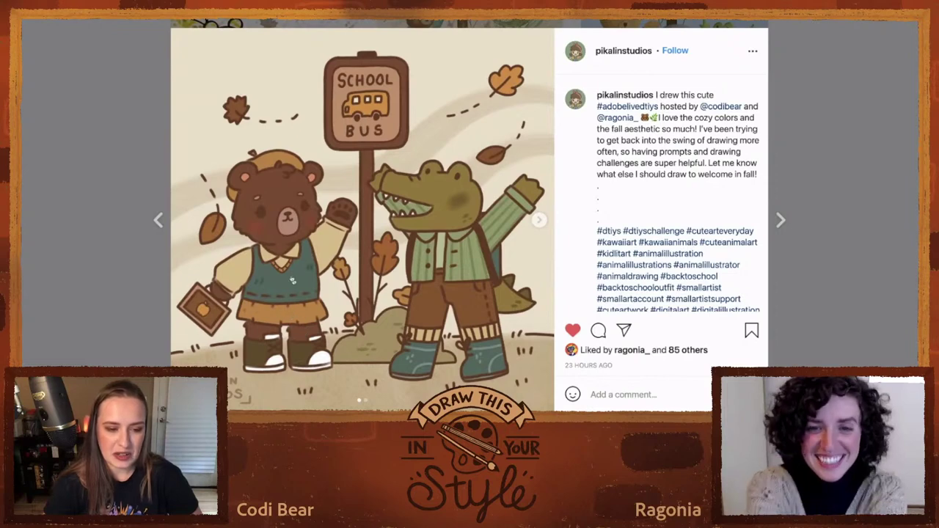
click(106, 133)
click(315, 181)
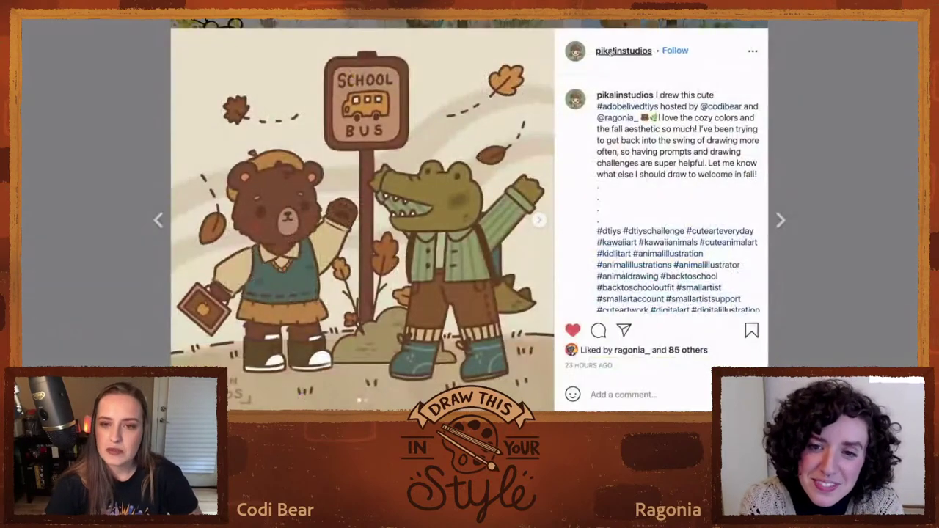
click(162, 134)
Step: Examine the cream-background textured bear-and-crocodile submission and the one set on green grass under a blue sky
scroll(105, 182, up, 5)
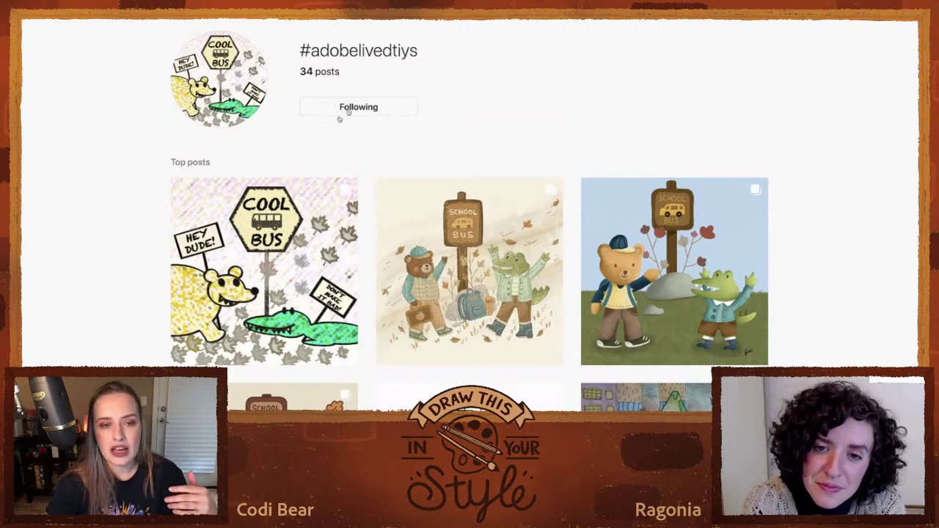
scroll(48, 181, down, 3)
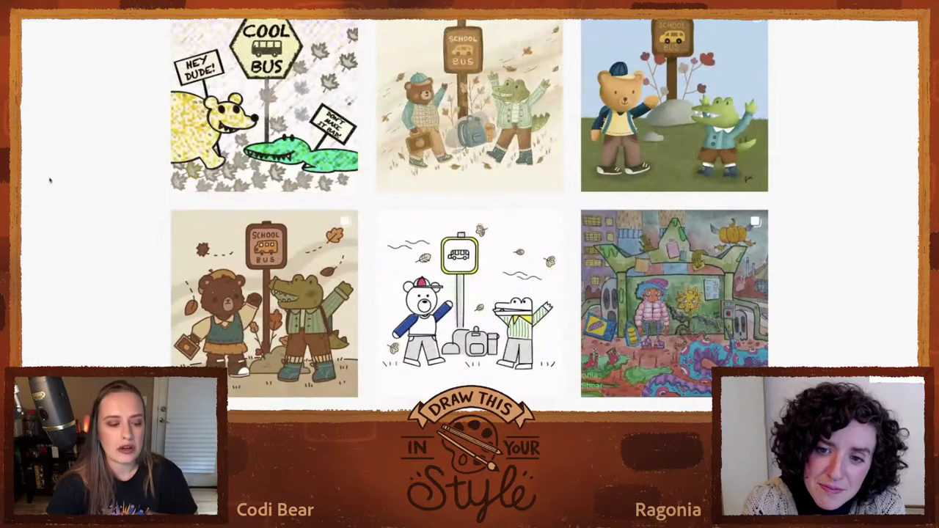
click(470, 61)
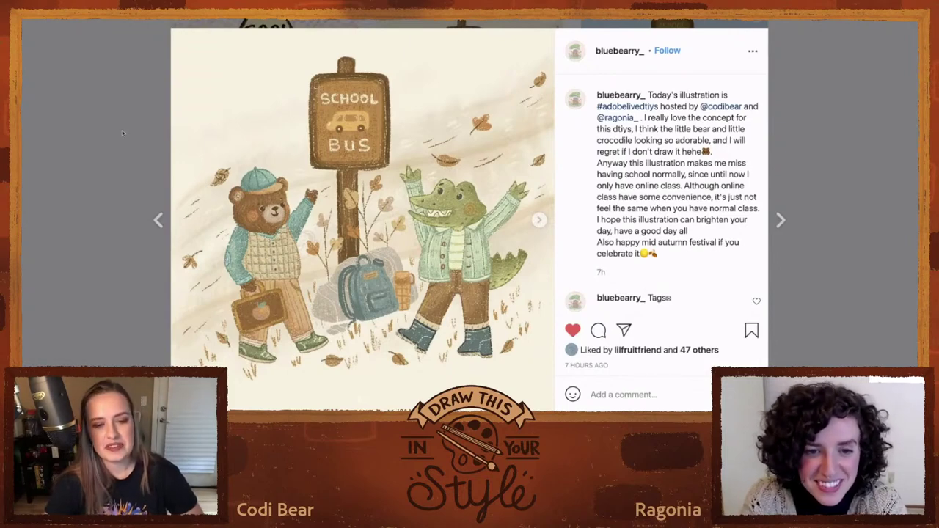
click(77, 131)
click(630, 53)
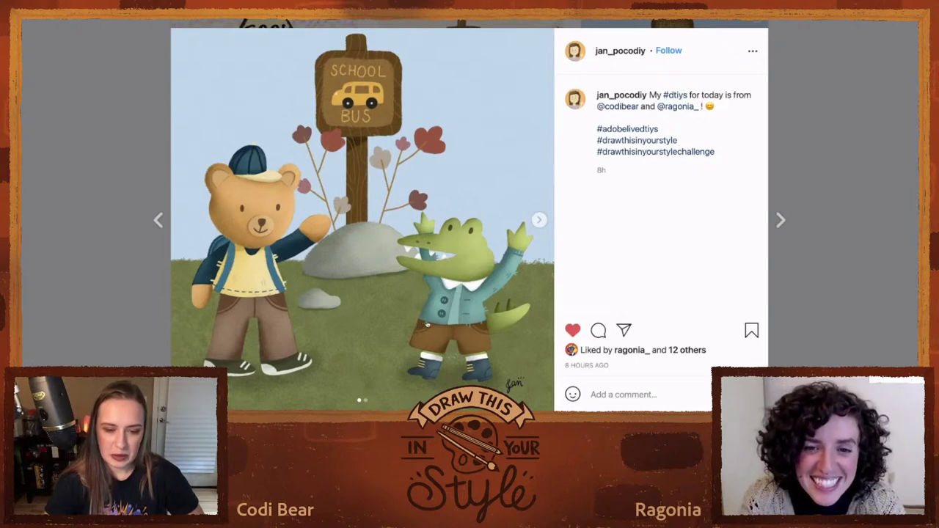
click(91, 99)
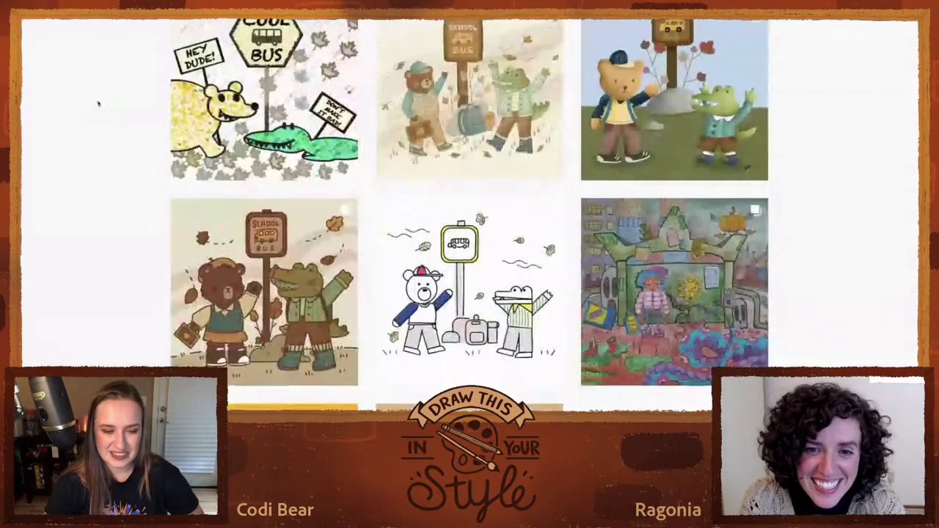
Step: Examine the orange bus shelter submission with the smiling sun, goblin and black cat
scroll(99, 100, down, 3)
click(264, 249)
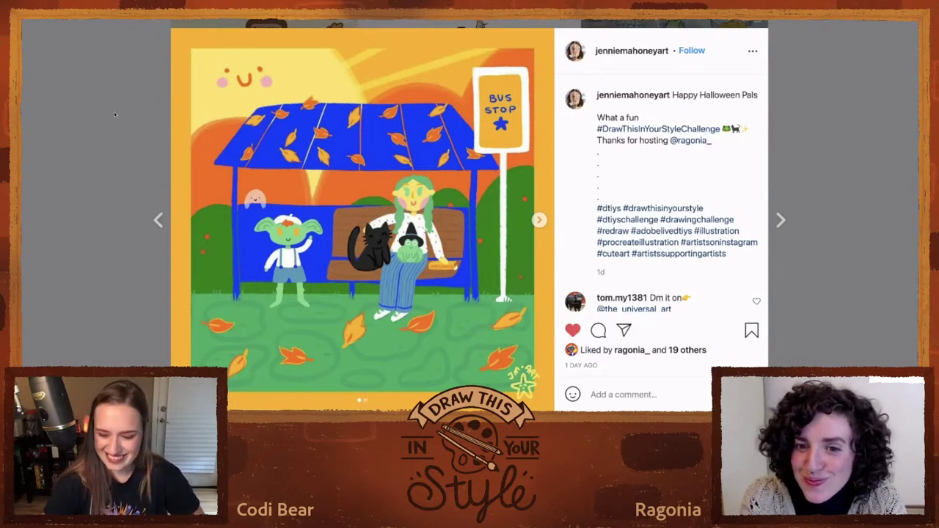
click(108, 151)
Step: Open the embroidered witch frog submission among the most recent posts and examine its first few images
scroll(110, 149, down, 3)
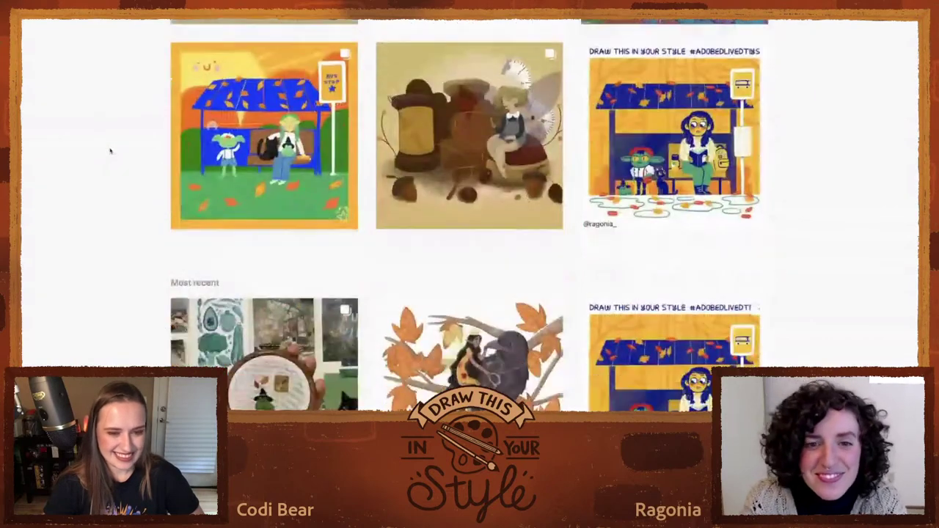
scroll(110, 149, down, 3)
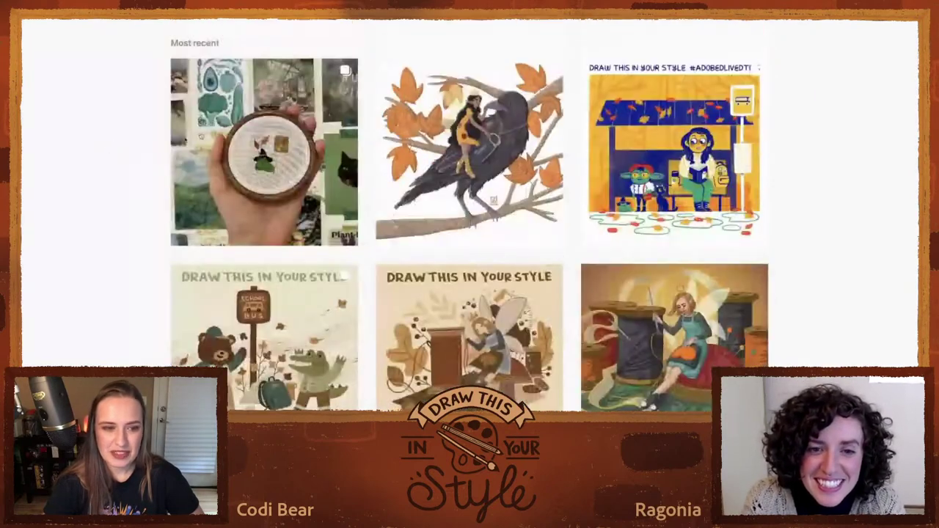
click(209, 127)
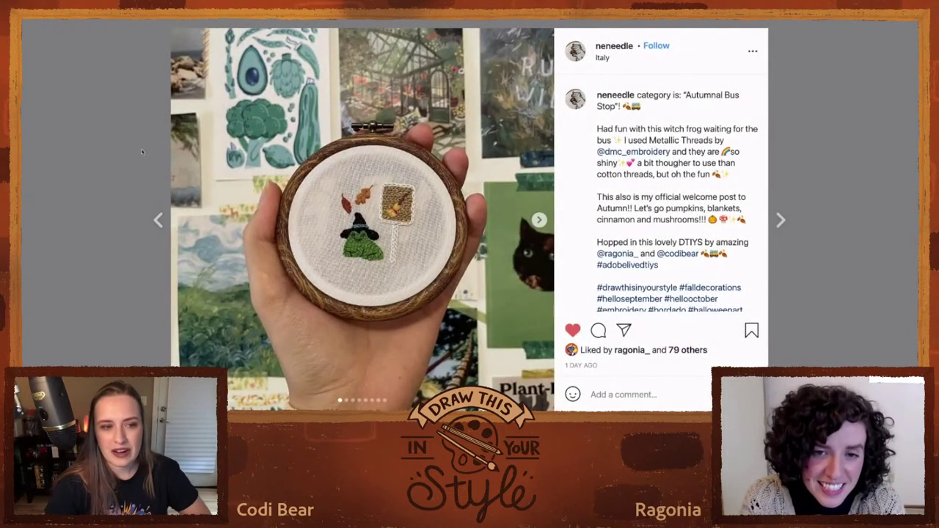
click(541, 219)
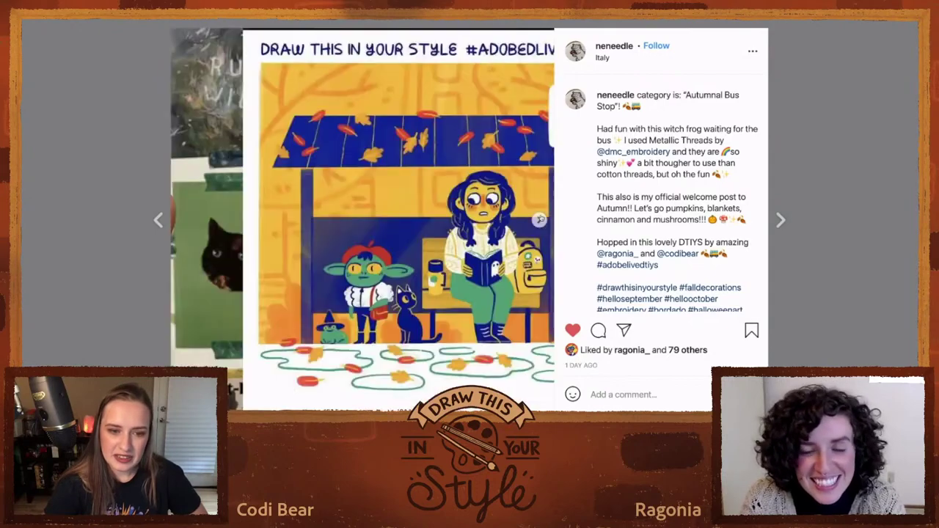
click(540, 219)
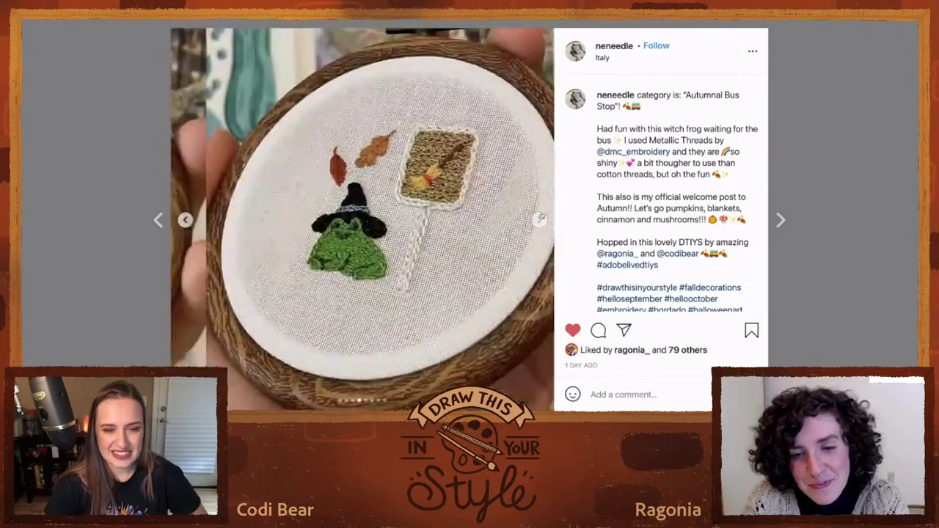
click(185, 221)
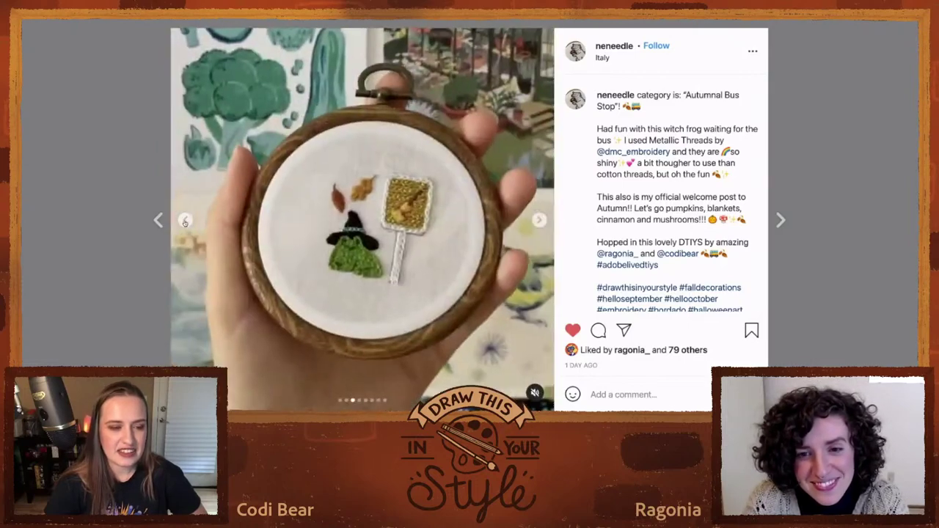
click(185, 221)
click(185, 221)
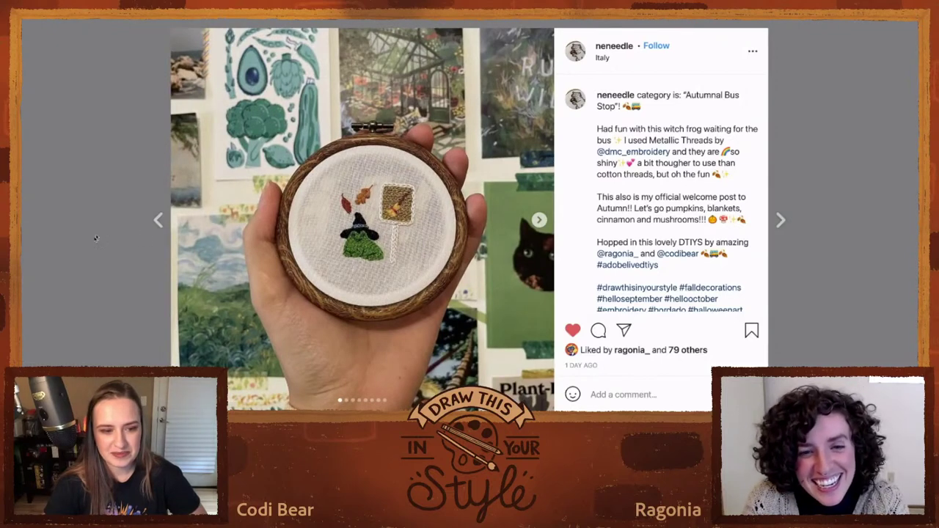
click(105, 171)
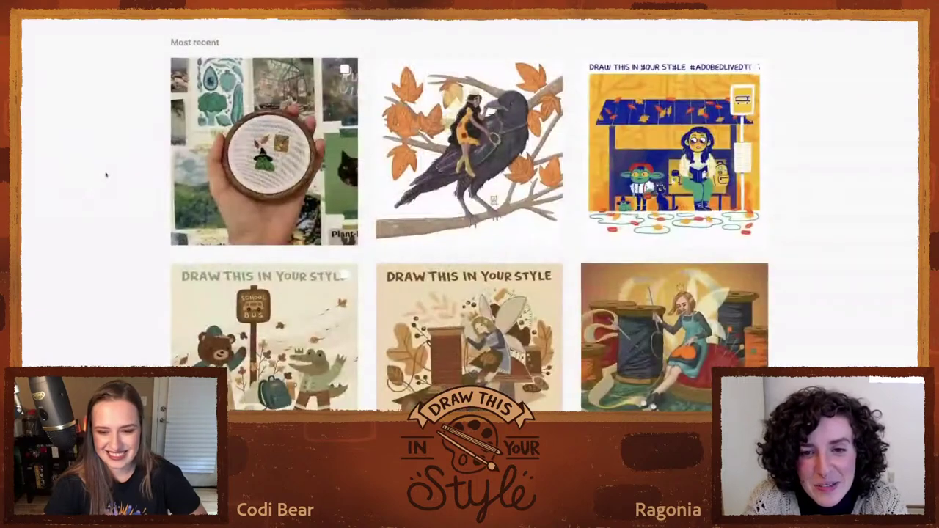
Step: Look through the recent fairy and raven submissions and return to the bus shelter posts
scroll(107, 171, down, 3)
scroll(117, 173, down, 5)
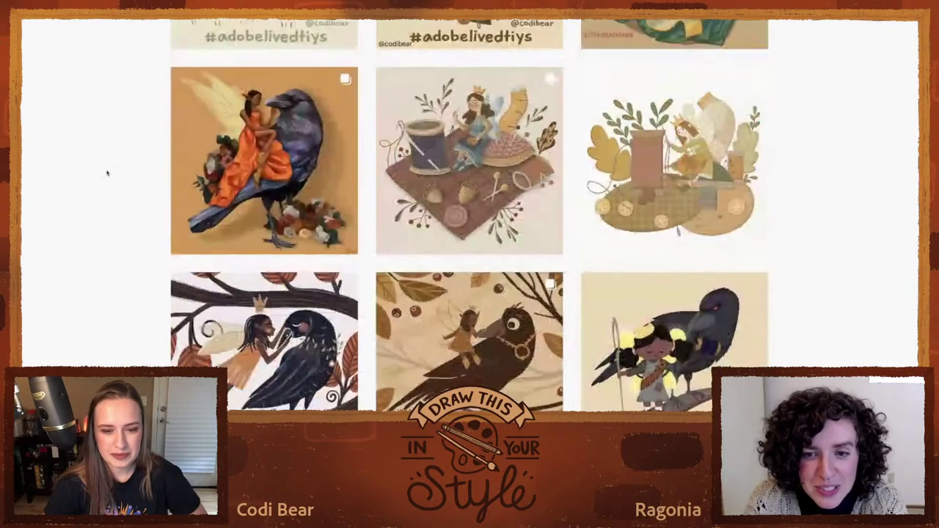
scroll(117, 176, up, 2)
scroll(117, 176, up, 6)
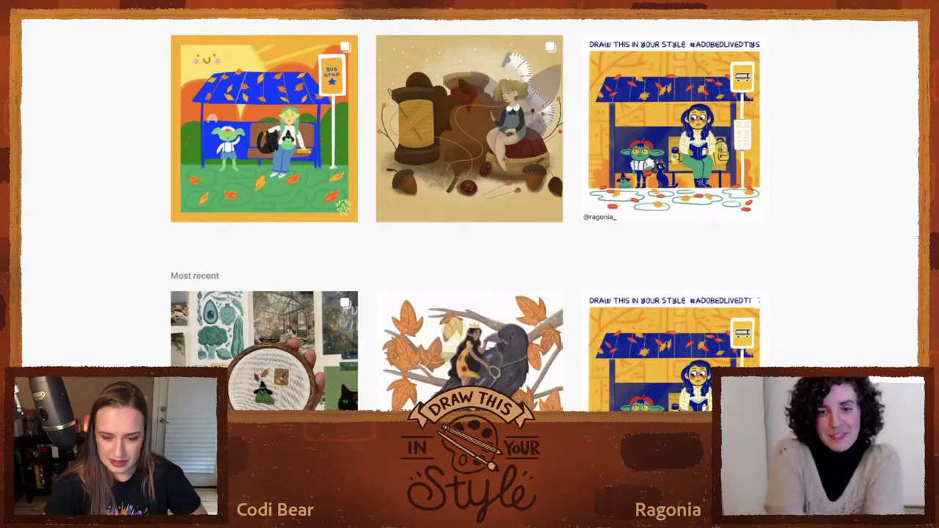
Step: Switch to the Discord challenge channel and examine the watercolor entry of the girl in a red hat riding a raven
key(ctrl+Left)
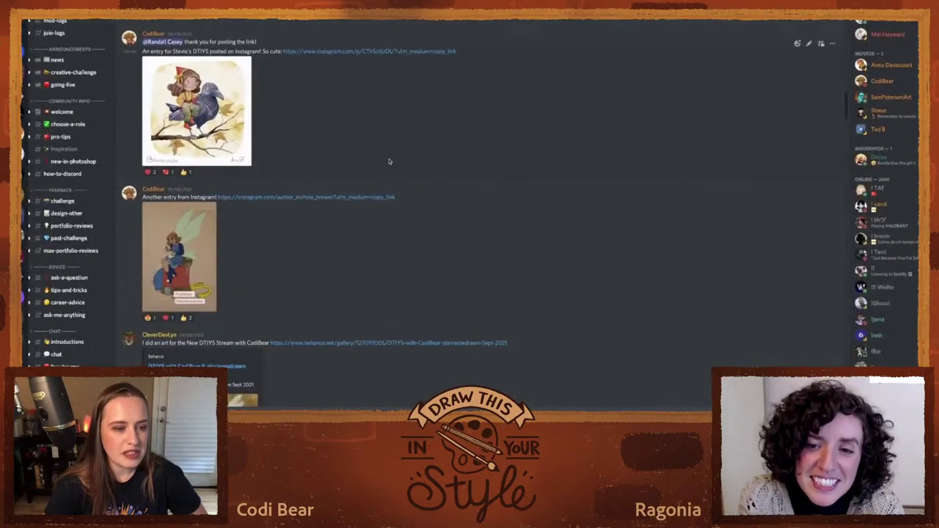
scroll(389, 161, down, 1)
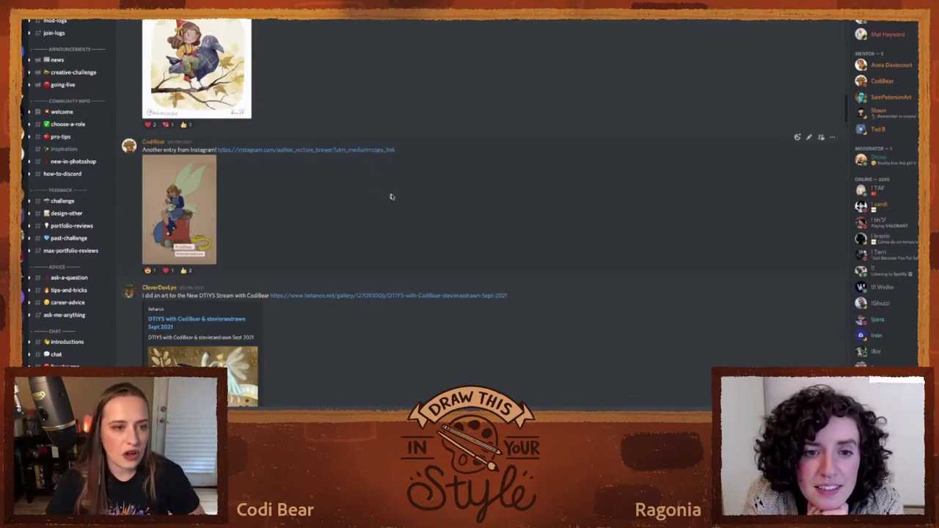
scroll(381, 210, up, 1)
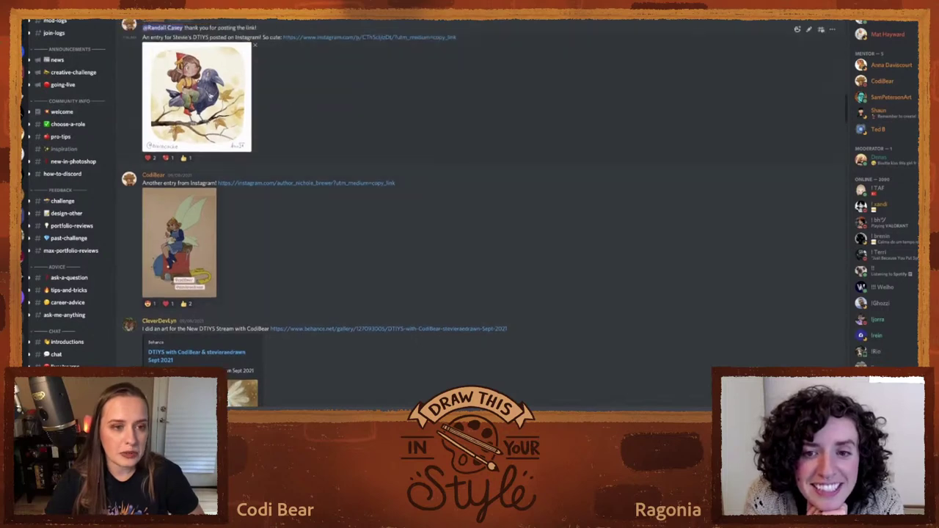
click(211, 97)
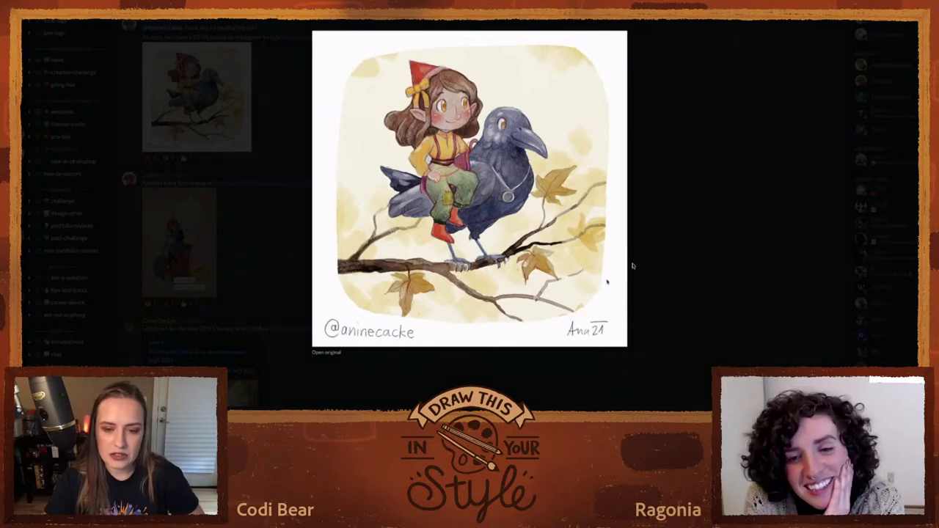
click(707, 165)
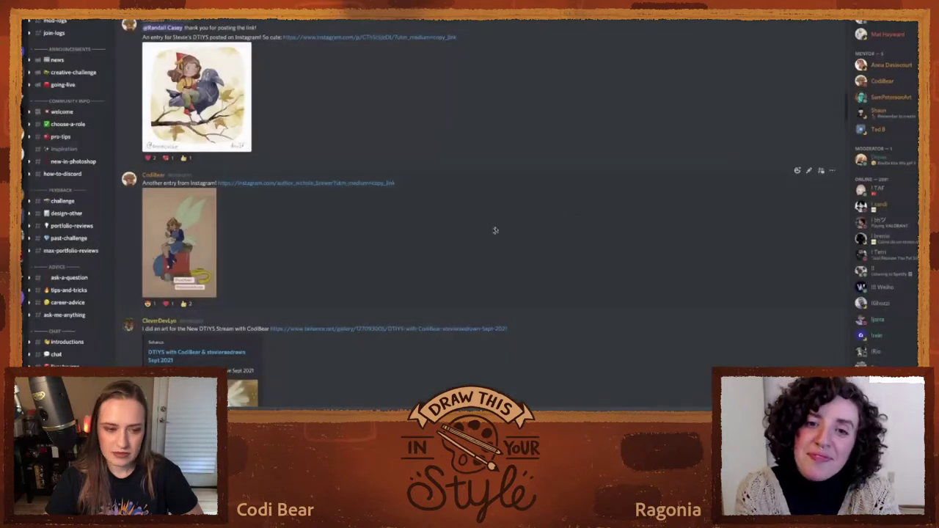
Step: Find the dark brown sewing fairy entry with the yellow thread spool further down the channel and examine it enlarged
scroll(490, 220, down, 2)
scroll(475, 206, down, 10)
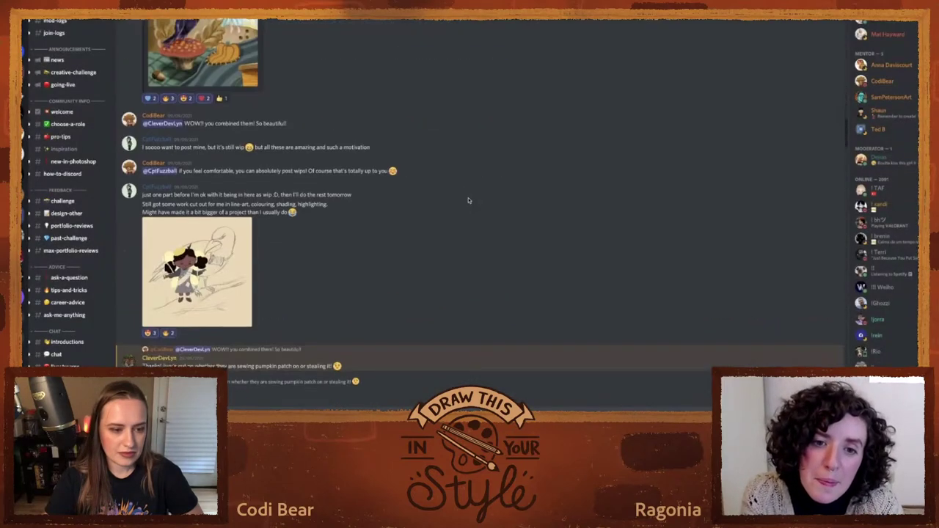
scroll(467, 197, down, 3)
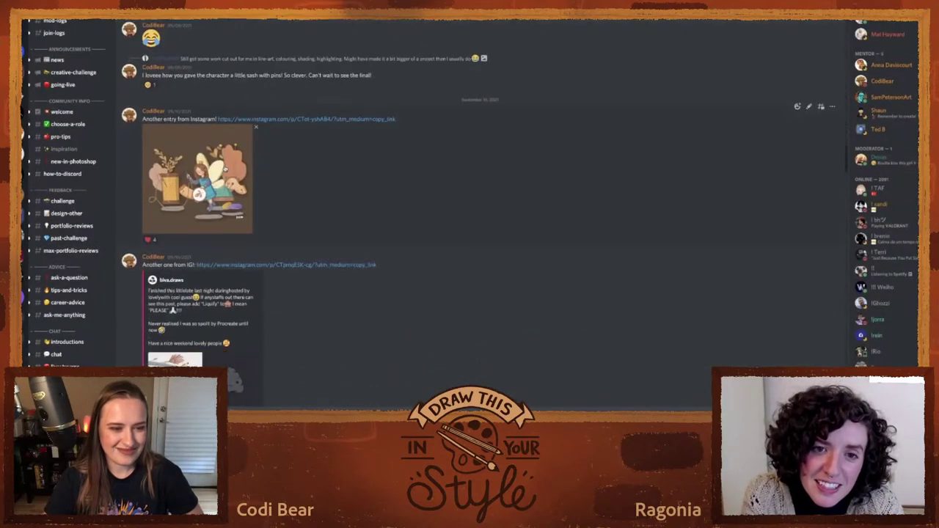
click(198, 183)
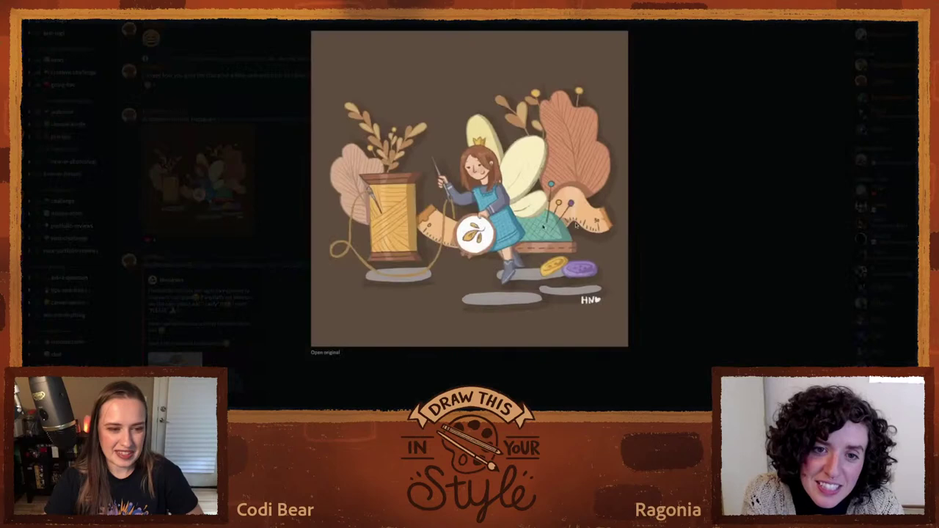
click(684, 181)
Step: Look through the following raven and work-in-progress entries and enlarge the crowned fairy standing among thread spools and a measuring tape
scroll(423, 198, down, 5)
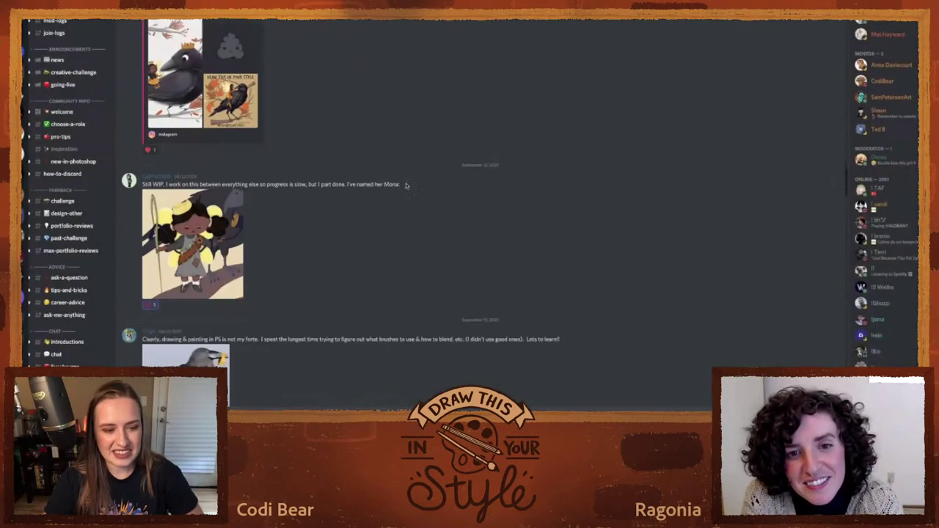
scroll(405, 183, down, 3)
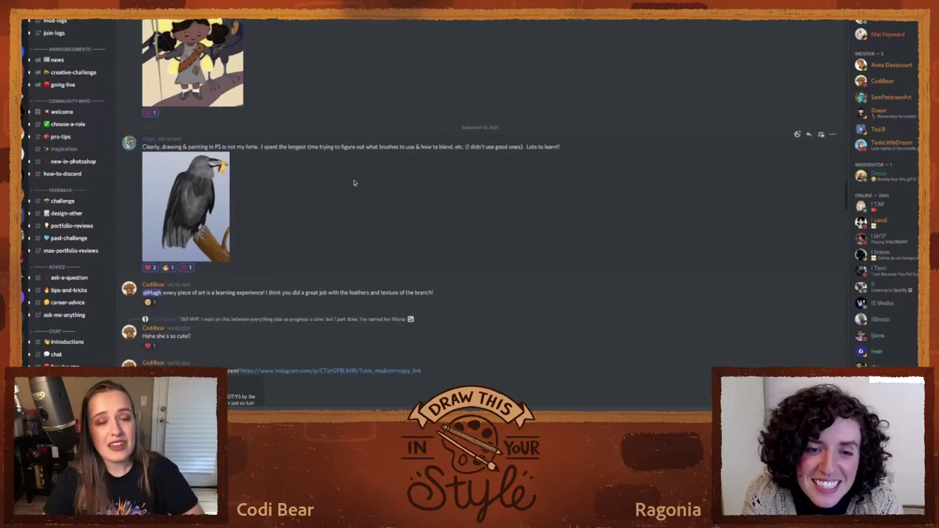
scroll(348, 170, up, 1)
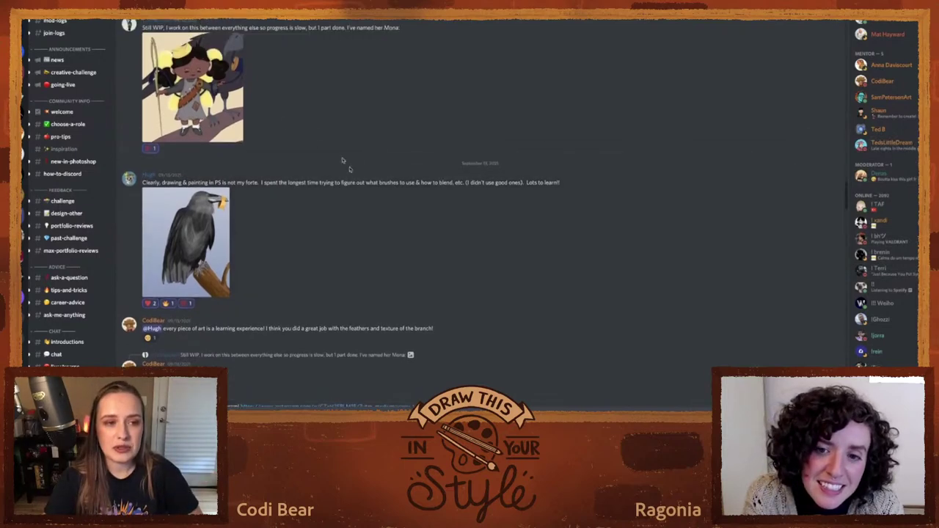
scroll(330, 191, down, 4)
scroll(339, 214, down, 15)
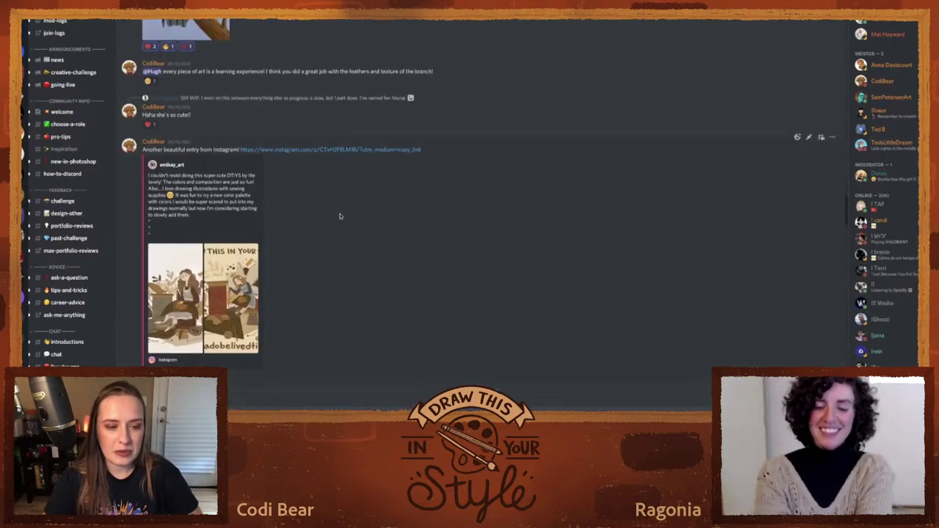
scroll(339, 209, down, 2)
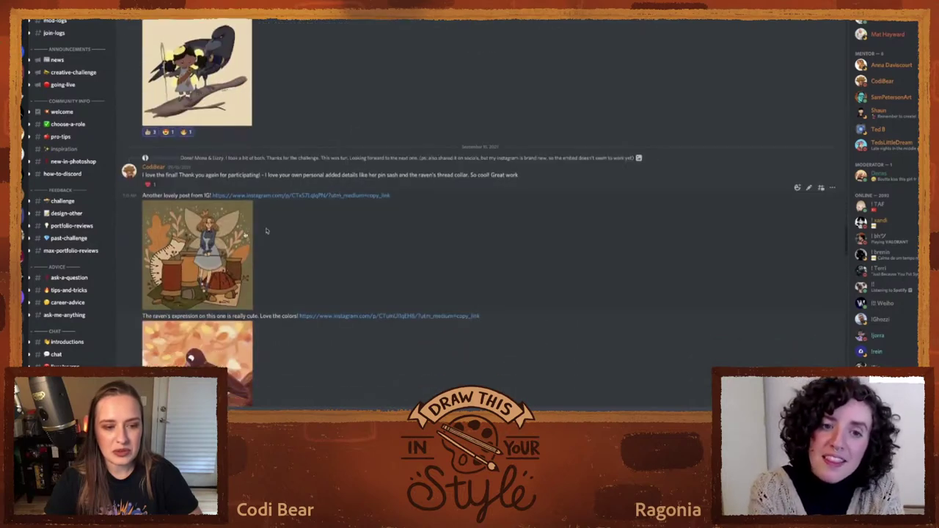
click(227, 241)
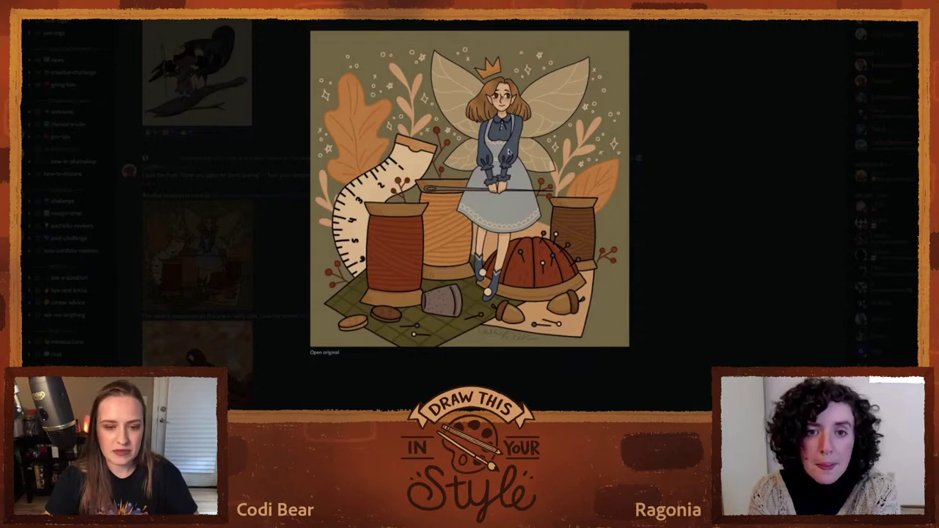
click(703, 202)
Step: Examine the autumn-colored entry of the small fairy offering a red berry to the raven
scroll(478, 240, down, 2)
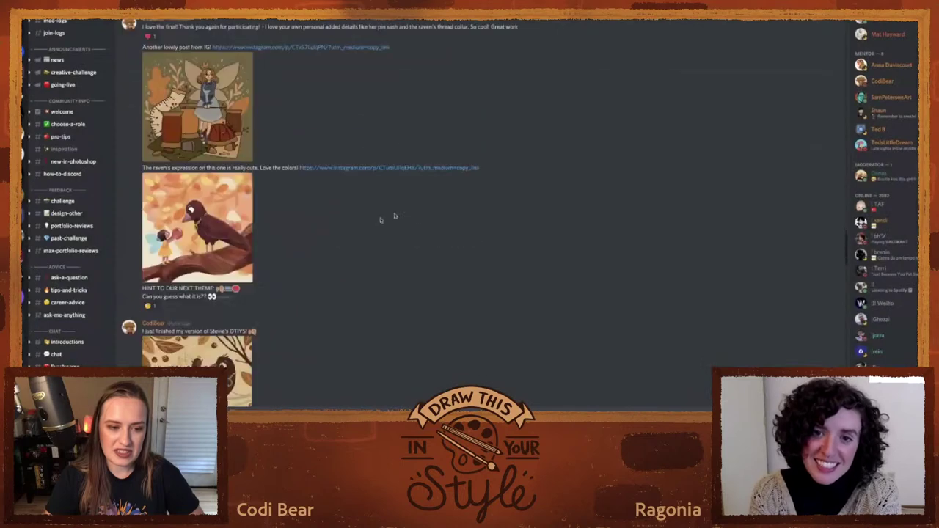
click(209, 236)
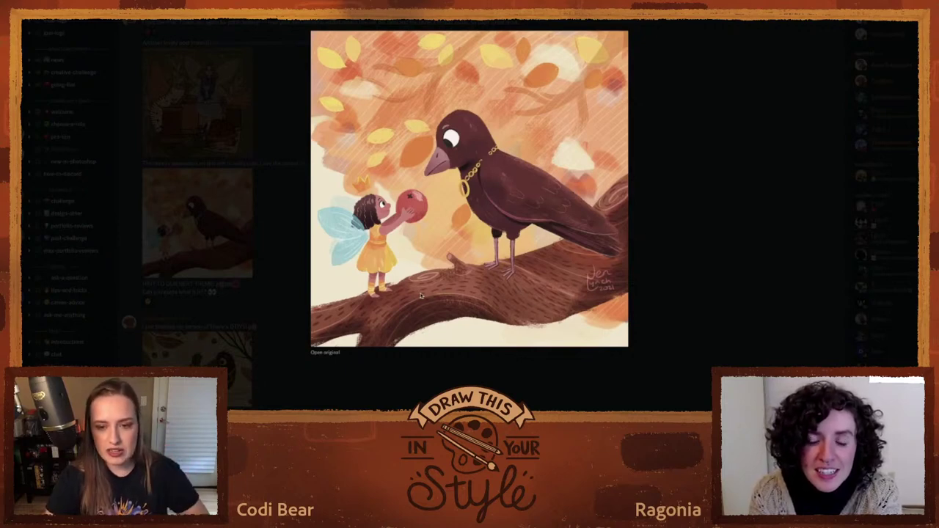
click(699, 211)
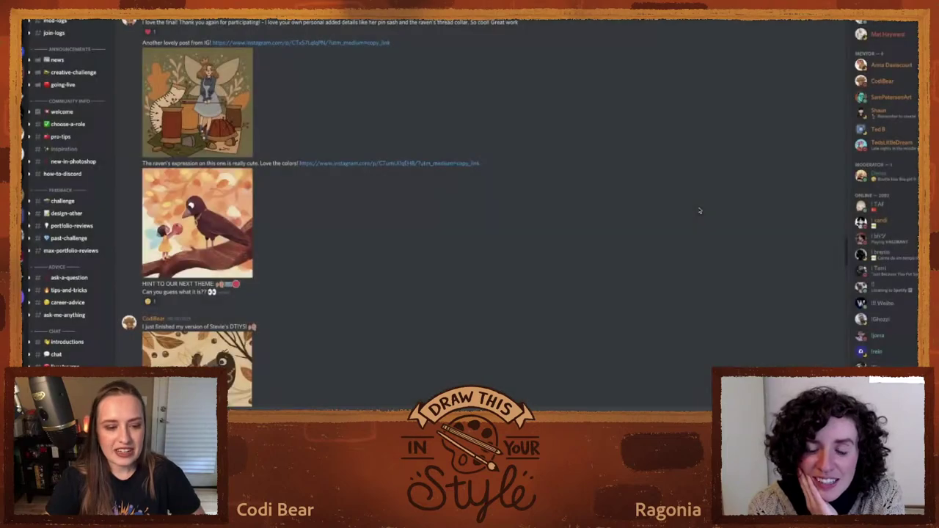